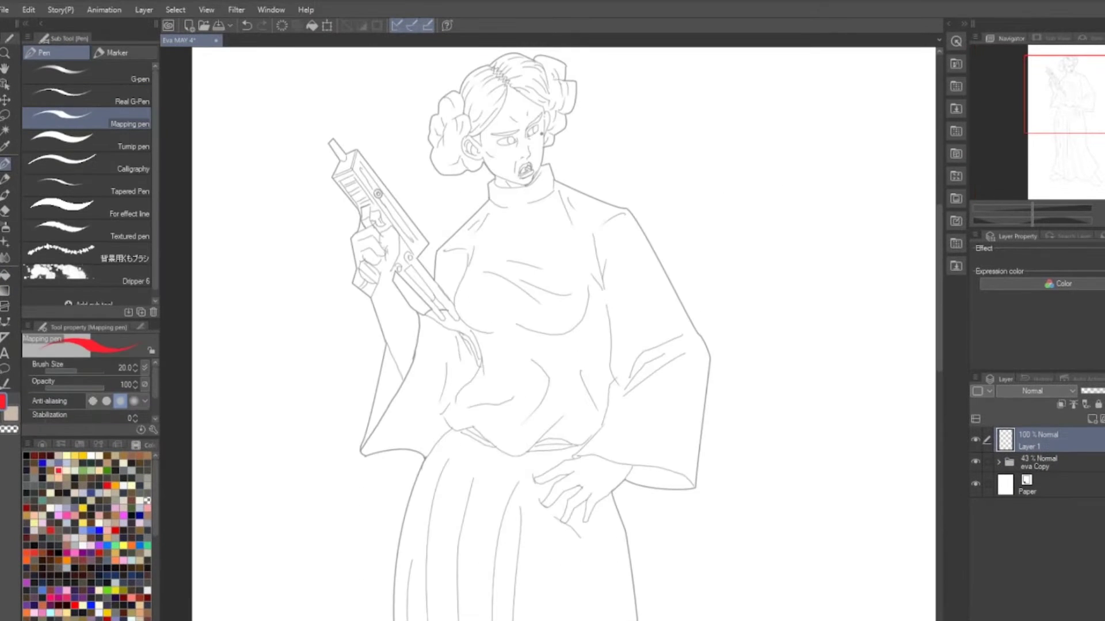
# Sketch a red head oval with a vertical centre line and an eye line over the reference figure's face
pyautogui.scroll(3, 564, 334)
pyautogui.moveTo(544, 167)
pyautogui.mouseDown()
pyautogui.moveTo(475, 155)
pyautogui.moveTo(546, 198)
pyautogui.mouseUp()
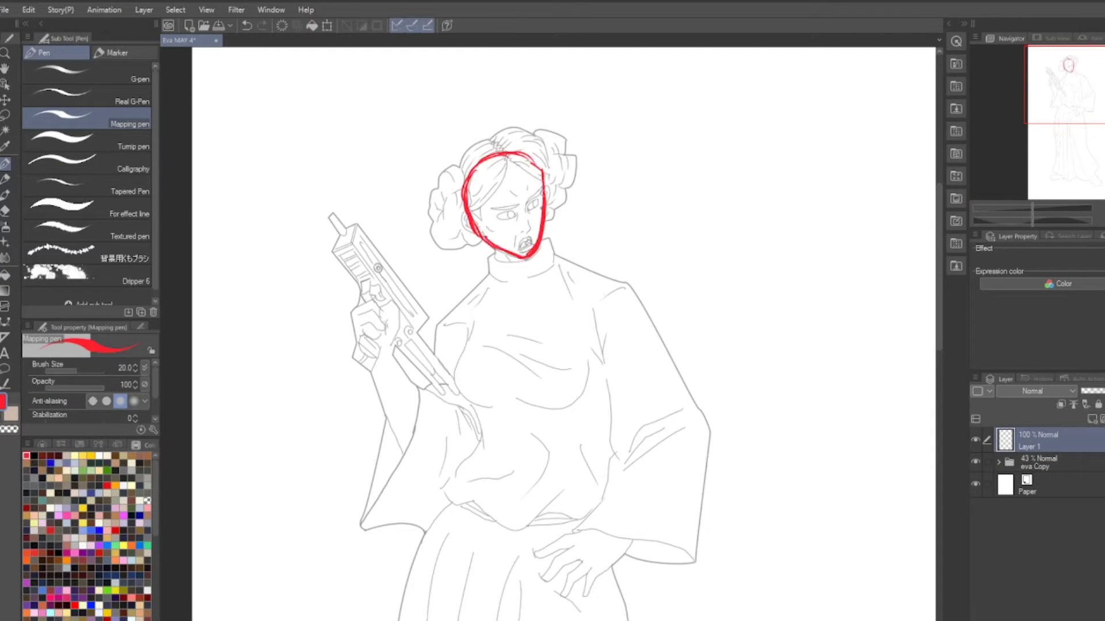
pyautogui.moveTo(506, 153); pyautogui.dragTo(525, 256)
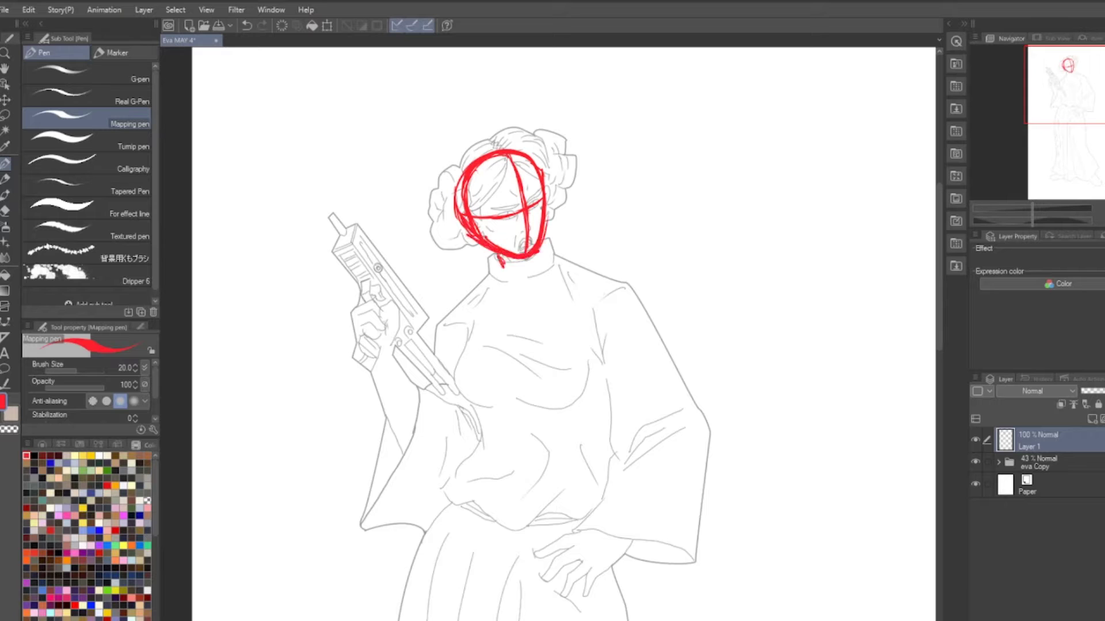
# Sketch the neck, shoulder lines, bust curves and torso sides in red over the reference figure
pyautogui.moveTo(463, 387); pyautogui.dragTo(492, 405)
pyautogui.moveTo(540, 259); pyautogui.dragTo(607, 278)
pyautogui.moveTo(610, 270)
pyautogui.mouseDown()
pyautogui.moveTo(583, 351)
pyautogui.moveTo(578, 495)
pyautogui.mouseUp()
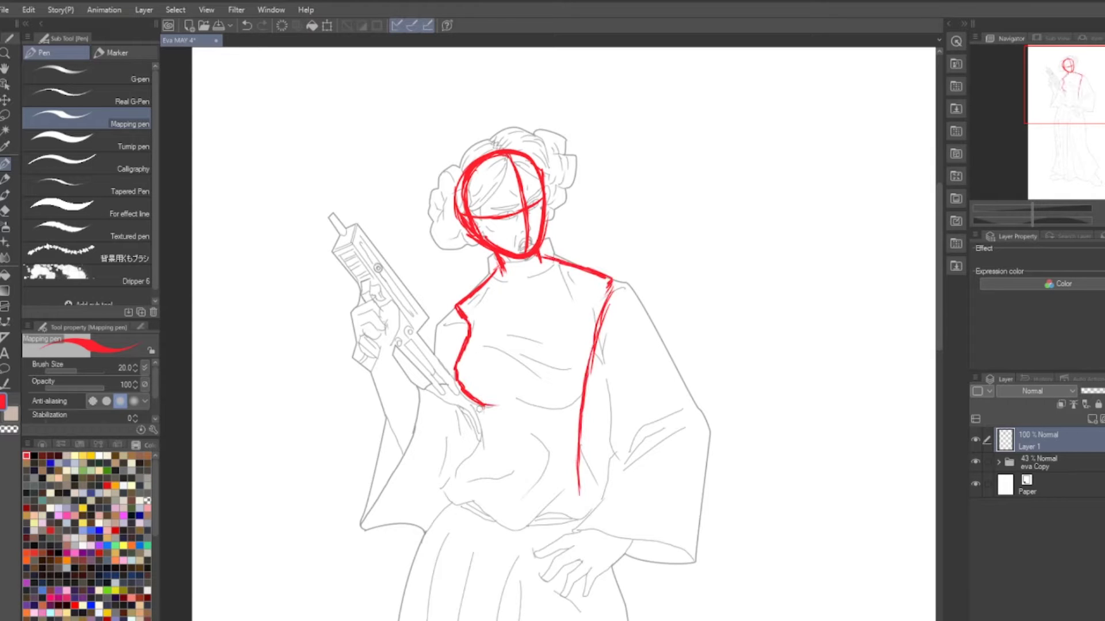
pyautogui.moveTo(576, 315)
pyautogui.mouseDown()
pyautogui.moveTo(515, 384)
pyautogui.moveTo(561, 397)
pyautogui.mouseUp()
pyautogui.moveTo(610, 279)
pyautogui.mouseDown()
pyautogui.moveTo(578, 472)
pyautogui.moveTo(587, 507)
pyautogui.mouseUp()
pyautogui.moveTo(486, 409); pyautogui.dragTo(484, 463)
# Transform the red head and torso sketch, shifting the head to the right of the reference head
pyautogui.hotkey('ctrl', 't')
pyautogui.moveTo(576, 173); pyautogui.dragTo(604, 173)
pyautogui.press('Return')
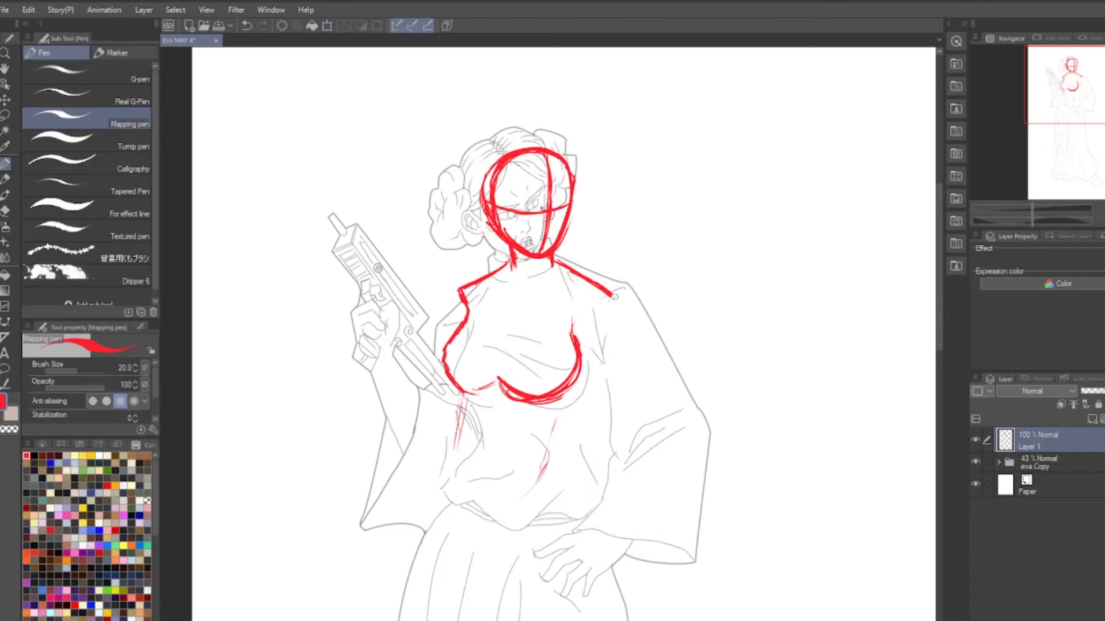
# Draw the torso sides from the shoulder and bust to the waist and close them with a curved waistline
pyautogui.moveTo(614, 297); pyautogui.dragTo(569, 466)
pyautogui.moveTo(469, 397); pyautogui.dragTo(472, 455)
pyautogui.moveTo(567, 432); pyautogui.dragTo(563, 495)
pyautogui.moveTo(468, 460); pyautogui.dragTo(561, 457)
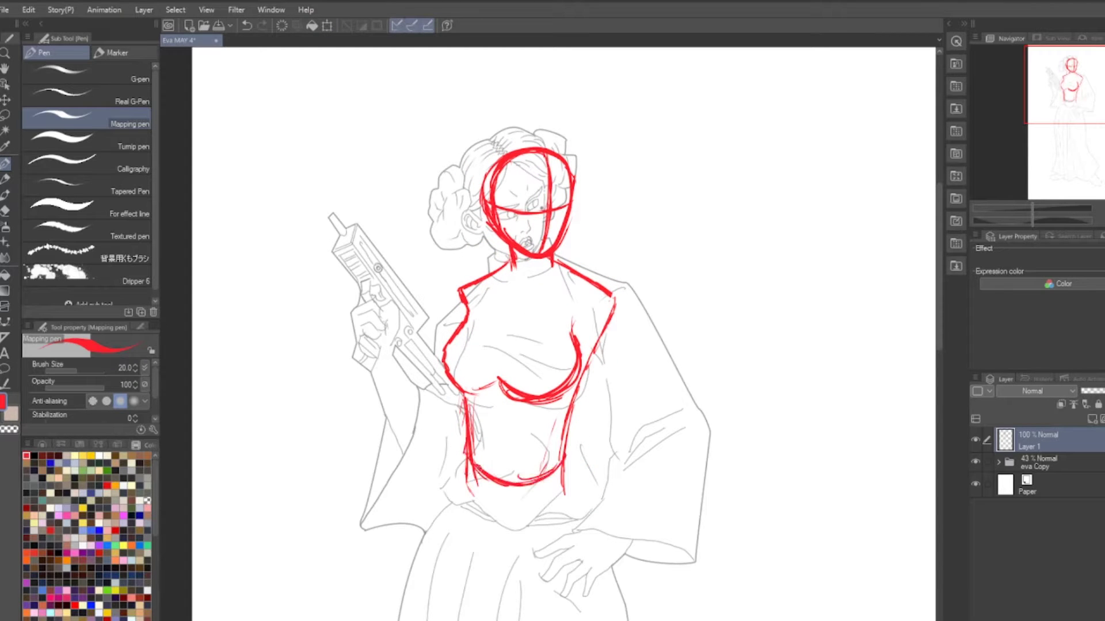
# Sketch the shoulder joint and upper arm of the arm that rests on the hip
pyautogui.moveTo(573, 269); pyautogui.dragTo(613, 283)
pyautogui.moveTo(610, 282); pyautogui.dragTo(667, 428)
pyautogui.moveTo(618, 296); pyautogui.dragTo(672, 426)
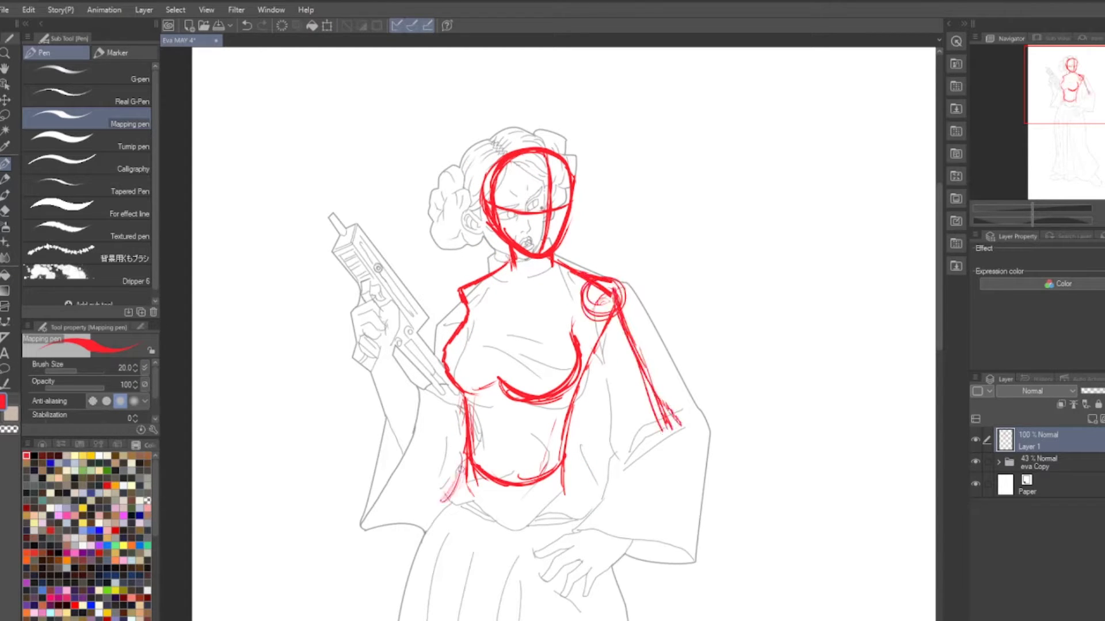
# Sketch the V-shaped pelvis below the waist and a centre line running down the torso
pyautogui.moveTo(457, 457); pyautogui.dragTo(442, 506)
pyautogui.moveTo(442, 503); pyautogui.dragTo(494, 541)
pyautogui.moveTo(561, 474)
pyautogui.mouseDown()
pyautogui.moveTo(575, 512)
pyautogui.moveTo(506, 569)
pyautogui.mouseUp()
pyautogui.moveTo(442, 503); pyautogui.dragTo(504, 578)
pyautogui.moveTo(523, 262)
pyautogui.mouseDown()
pyautogui.moveTo(495, 426)
pyautogui.moveTo(499, 566)
pyautogui.mouseUp()
# Sketch the forearm from the bent elbow back toward the hip, replacing the first short stroke
pyautogui.moveTo(670, 425); pyautogui.dragTo(635, 463)
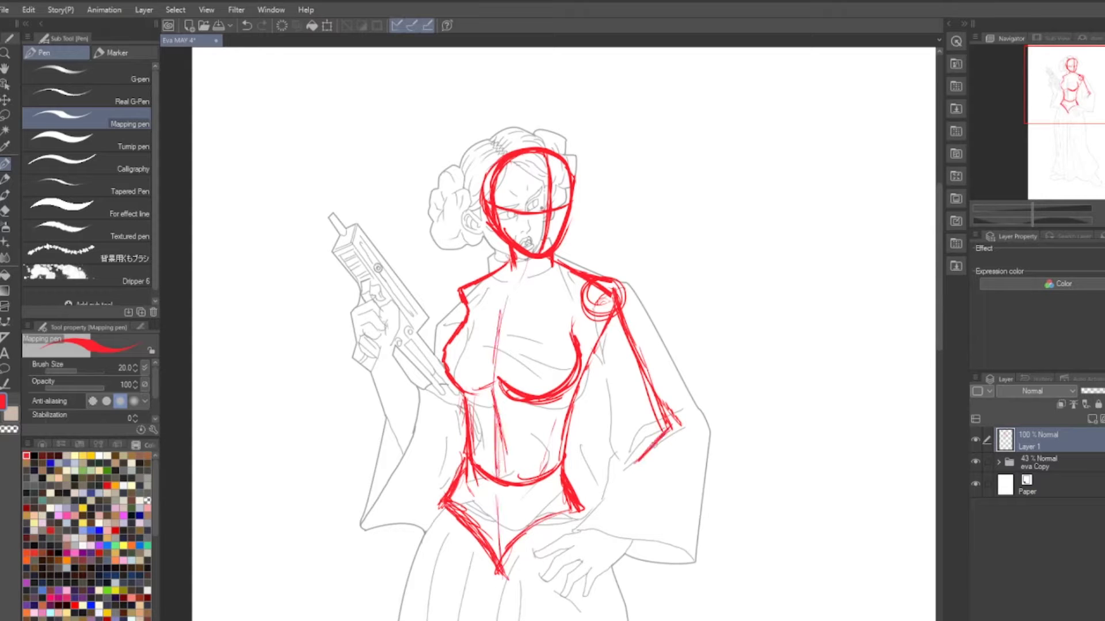
pyautogui.hotkey('ctrl', 'z')
pyautogui.moveTo(679, 426); pyautogui.dragTo(581, 475)
# Sketch both legs from the hips to the shins and the forearm of the gun-holding arm
pyautogui.scroll(-3, 564, 334)
pyautogui.moveTo(441, 428); pyautogui.dragTo(428, 595)
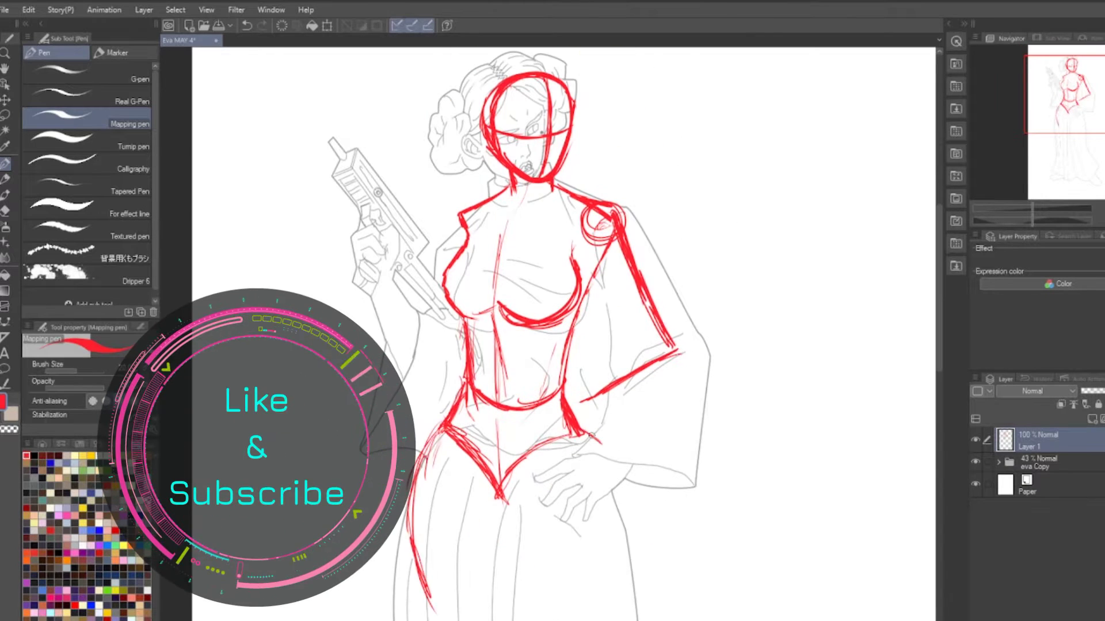
pyautogui.moveTo(590, 436); pyautogui.dragTo(628, 599)
pyautogui.scroll(-2, 548, 411)
pyautogui.moveTo(532, 334)
pyautogui.mouseDown()
pyautogui.moveTo(578, 506)
pyautogui.moveTo(602, 538)
pyautogui.mouseUp()
pyautogui.moveTo(624, 325)
pyautogui.mouseDown()
pyautogui.moveTo(616, 547)
pyautogui.moveTo(659, 618)
pyautogui.mouseUp()
pyautogui.moveTo(558, 477); pyautogui.dragTo(571, 584)
pyautogui.moveTo(472, 310); pyautogui.dragTo(546, 607)
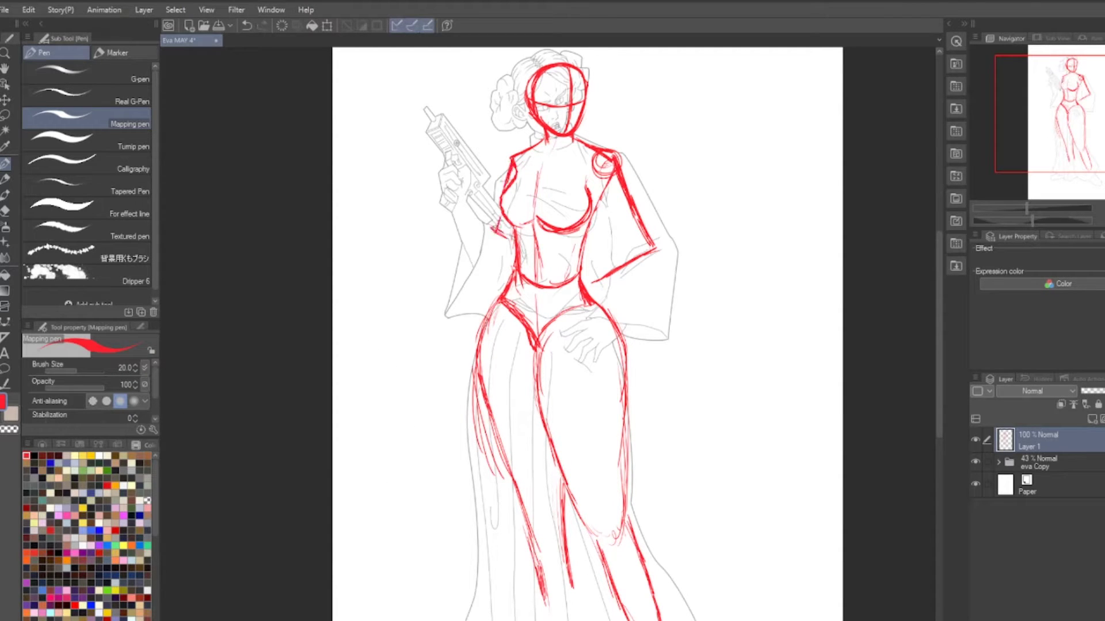
pyautogui.moveTo(466, 196); pyautogui.dragTo(510, 262)
# Lasso the upper body sketch and rotate it slightly clockwise
pyautogui.press('m')
pyautogui.hotkey('ctrl', 't')
pyautogui.moveTo(639, 80); pyautogui.dragTo(661, 111)
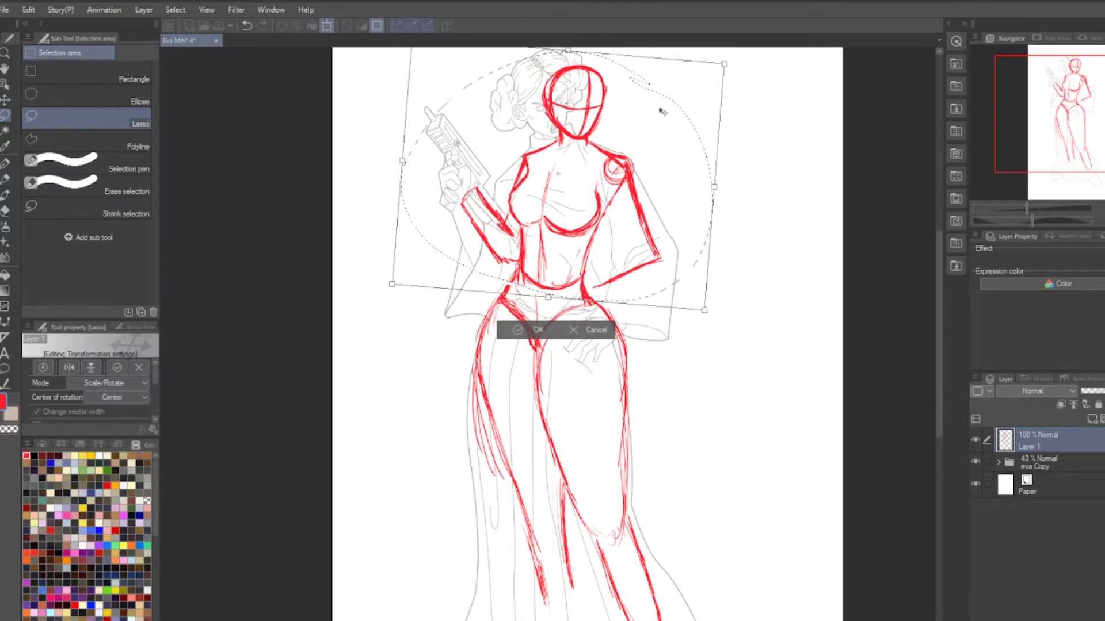
pyautogui.press('Return')
# Tilt the selected head and chest sketch further clockwise and clear the selection
pyautogui.hotkey('ctrl', 't')
pyautogui.scroll(3, 603, 247)
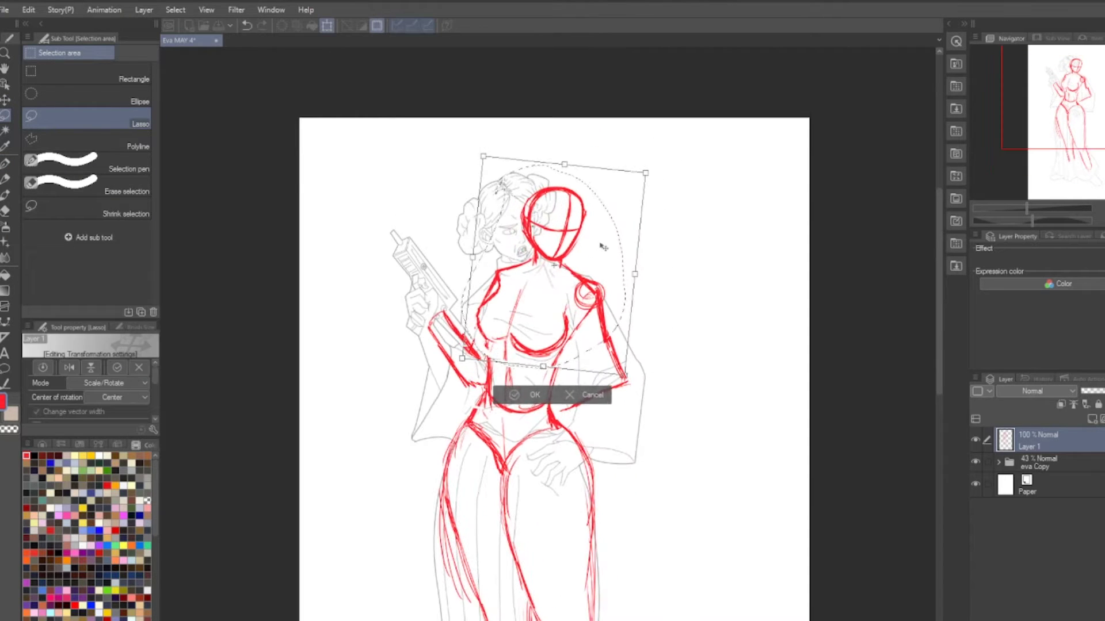
pyautogui.press('Return')
pyautogui.press('p')
pyautogui.hotkey('ctrl', 'd')
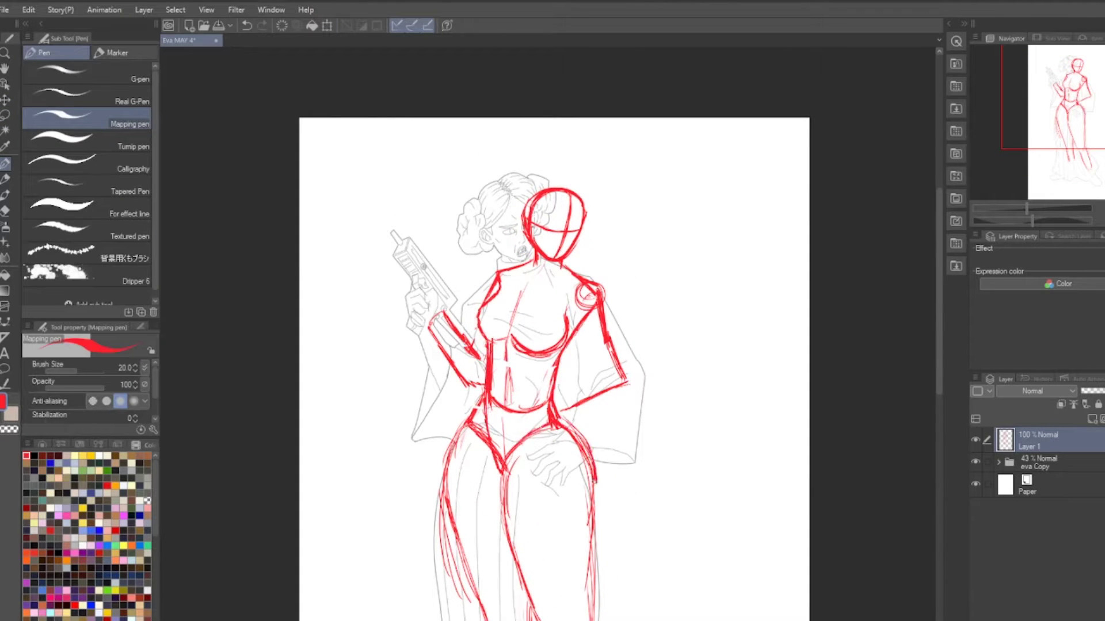
# Redraw the upper arm and forearm of the arm bent toward the hip
pyautogui.moveTo(596, 412); pyautogui.dragTo(592, 538)
pyautogui.scroll(-3, 553, 346)
pyautogui.hotkey('ctrl', 'z')
pyautogui.moveTo(604, 180); pyautogui.dragTo(654, 278)
pyautogui.moveTo(652, 280); pyautogui.dragTo(586, 321)
# Outline the raised forearm and the hand on the hip, and adjust the selected head's placement over the neck
pyautogui.moveTo(452, 218)
pyautogui.mouseDown()
pyautogui.moveTo(492, 256)
pyautogui.moveTo(498, 291)
pyautogui.mouseUp()
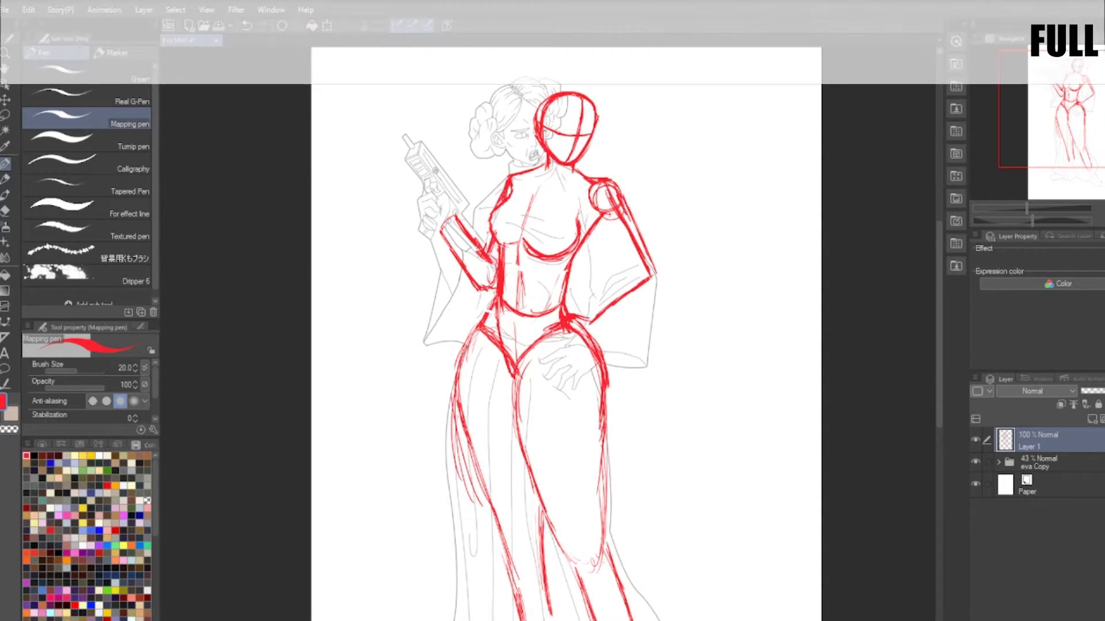
pyautogui.moveTo(435, 219); pyautogui.dragTo(494, 287)
pyautogui.moveTo(561, 325)
pyautogui.mouseDown()
pyautogui.moveTo(575, 368)
pyautogui.moveTo(598, 345)
pyautogui.mouseUp()
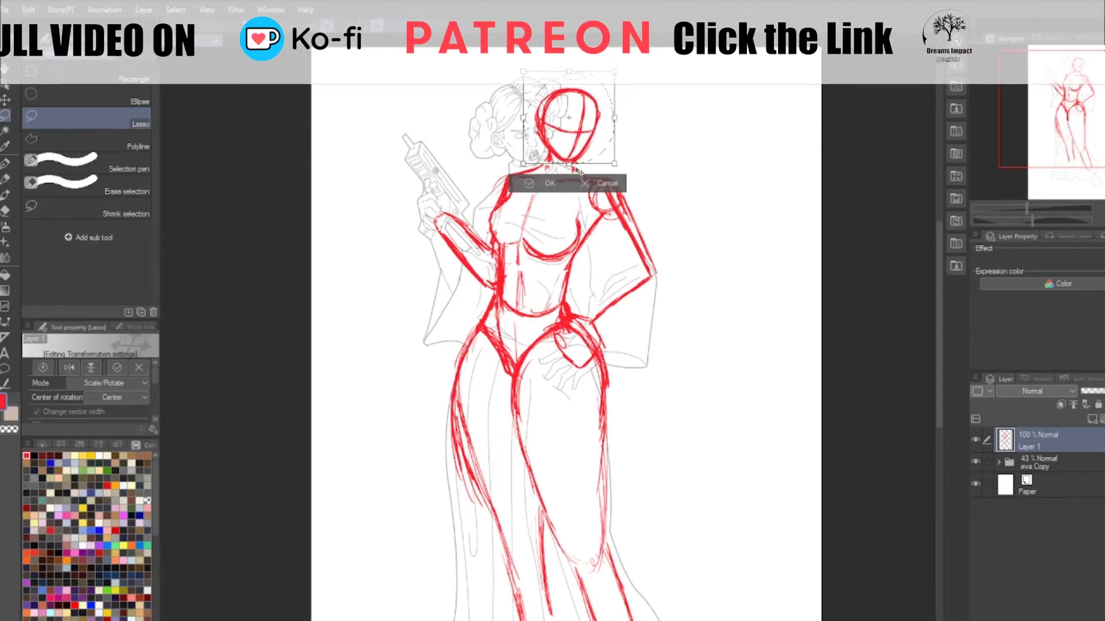
pyautogui.moveTo(550, 164); pyautogui.dragTo(575, 171)
# Sketch the front foot and redraw the rear leg's thigh and calf leading down to its foot
pyautogui.scroll(-3, 567, 346)
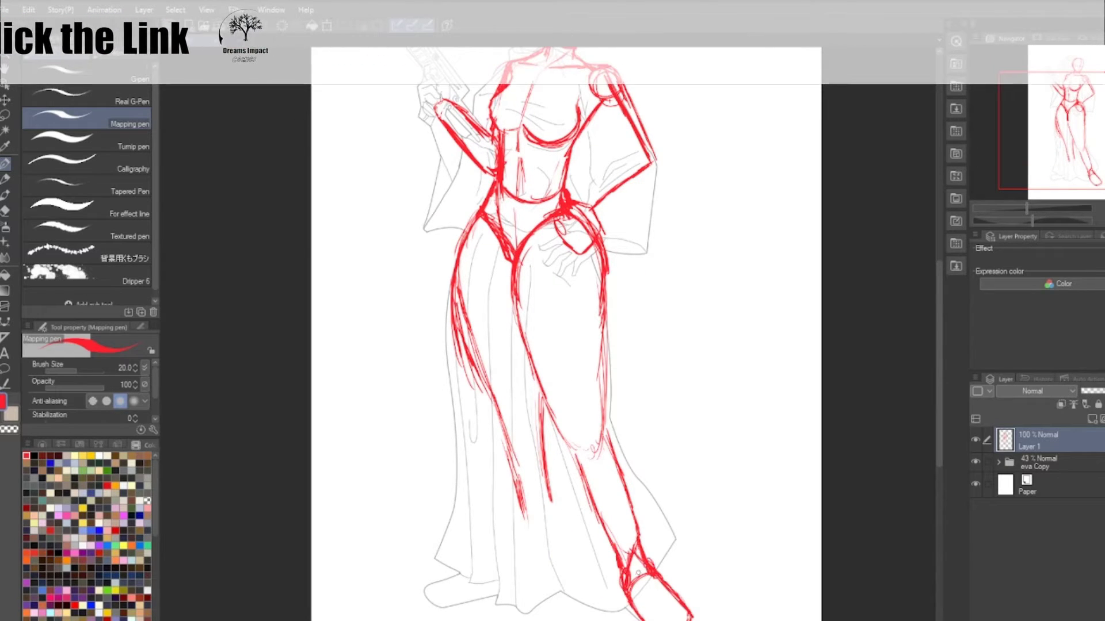
pyautogui.moveTo(626, 567)
pyautogui.mouseDown()
pyautogui.moveTo(658, 576)
pyautogui.moveTo(684, 613)
pyautogui.mouseUp()
pyautogui.hotkey('ctrl', 'z')
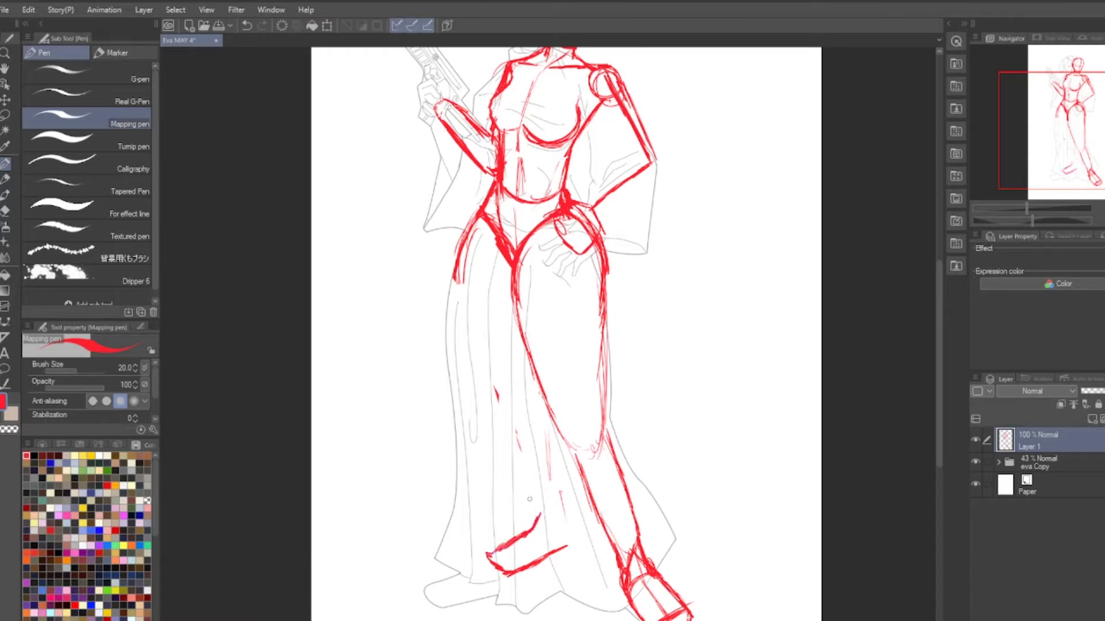
pyautogui.moveTo(535, 423); pyautogui.dragTo(503, 515)
pyautogui.moveTo(512, 230); pyautogui.dragTo(460, 455)
pyautogui.moveTo(535, 317); pyautogui.dragTo(469, 509)
# Outline the raised hand as a simple rounded shape over the reference's gun hand
pyautogui.scroll(-3, 567, 345)
pyautogui.scroll(5, 576, 259)
pyautogui.moveTo(377, 167); pyautogui.dragTo(446, 199)
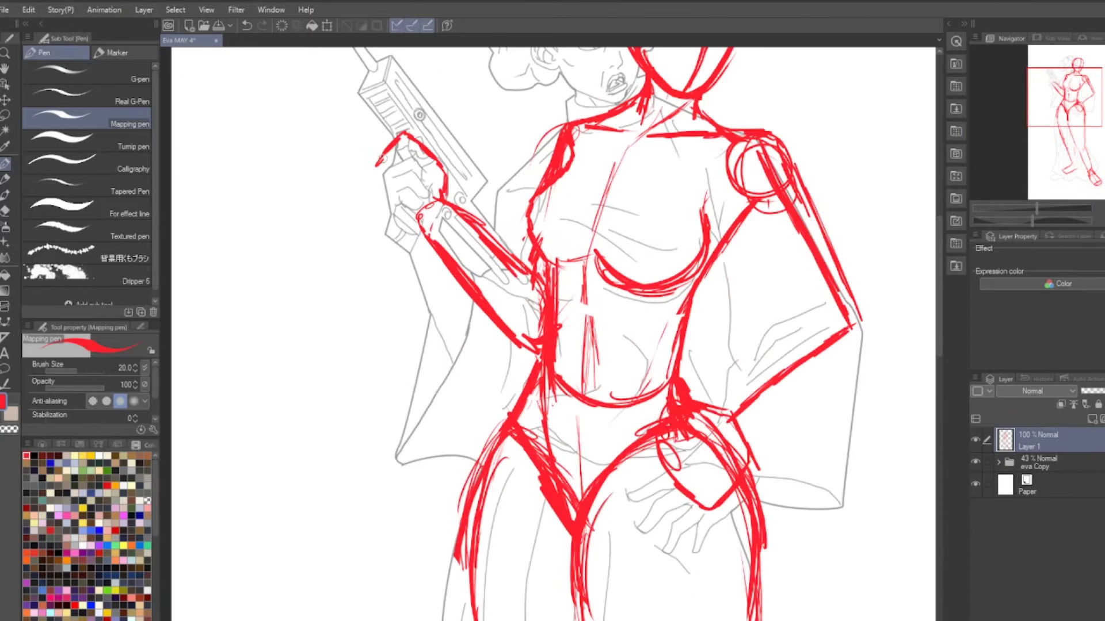
pyautogui.moveTo(403, 154); pyautogui.dragTo(428, 230)
pyautogui.moveTo(423, 138); pyautogui.dragTo(406, 221)
# Hide the eva Copy reference folder and fade Layer 1's red sketch to 38% opacity
pyautogui.click(975, 462)
pyautogui.moveTo(1102, 391); pyautogui.dragTo(1091, 390)
pyautogui.scroll(-4, 703, 358)
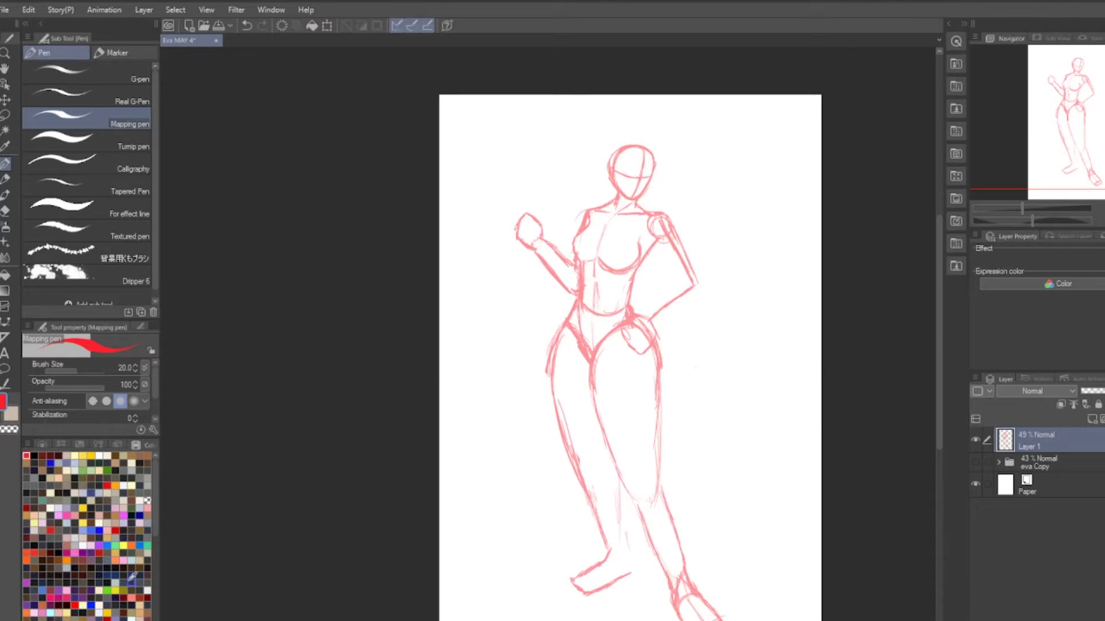
# Add a new layer above Layer 1 and outline the head in blue with jaw, hairline, side buns and collar
pyautogui.hotkey('ctrl', 'shift', 'n')
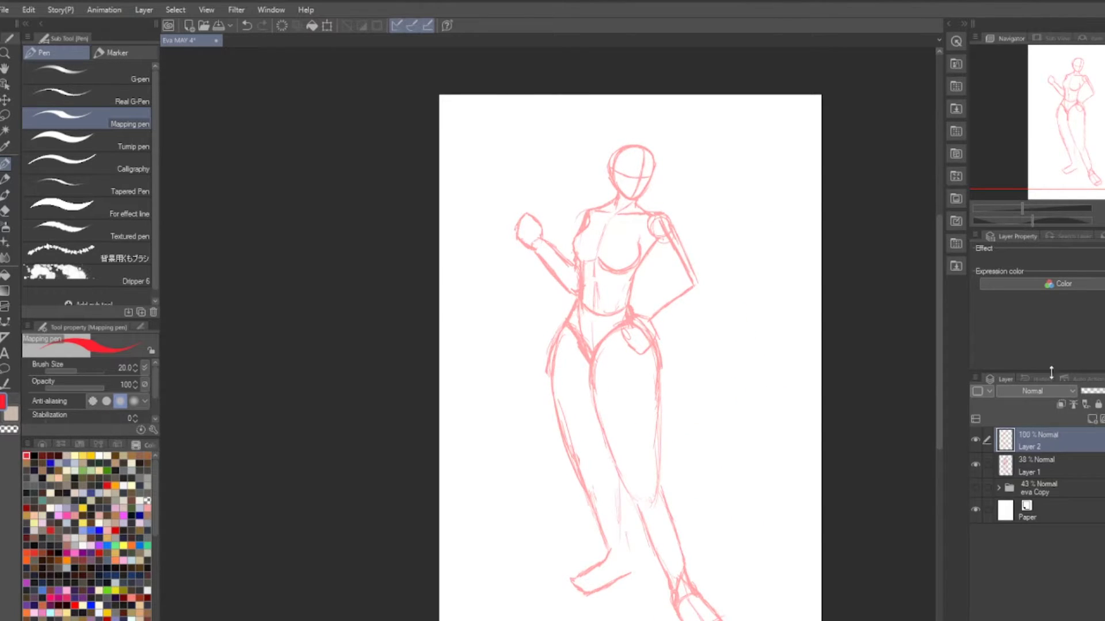
pyautogui.scroll(4, 633, 157)
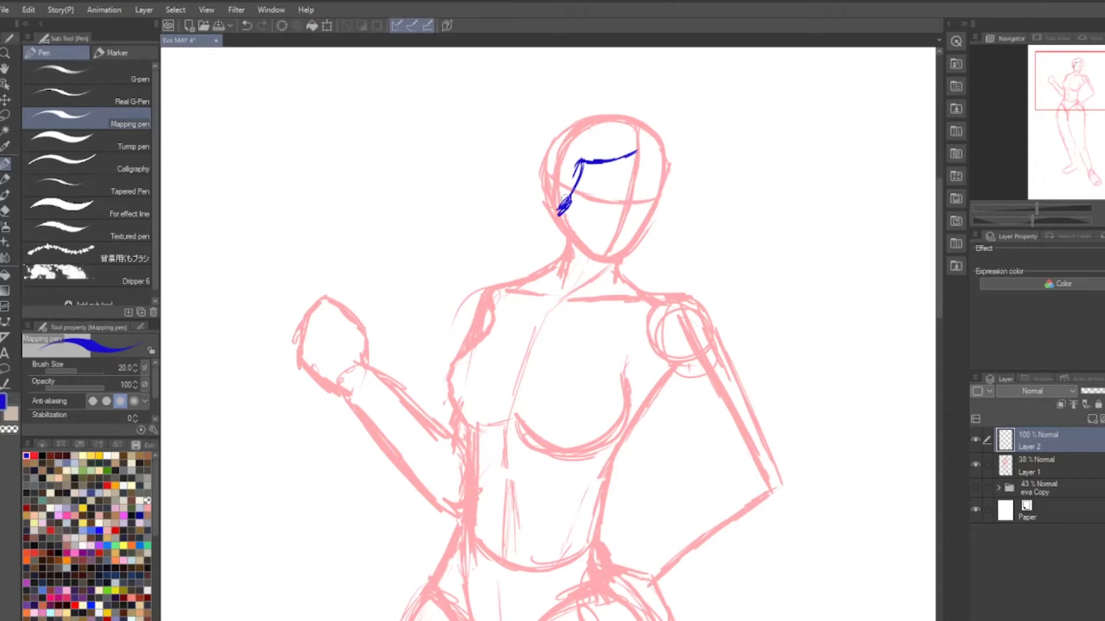
pyautogui.moveTo(581, 138)
pyautogui.mouseDown()
pyautogui.moveTo(535, 201)
pyautogui.moveTo(642, 115)
pyautogui.mouseUp()
pyautogui.press('Delete')
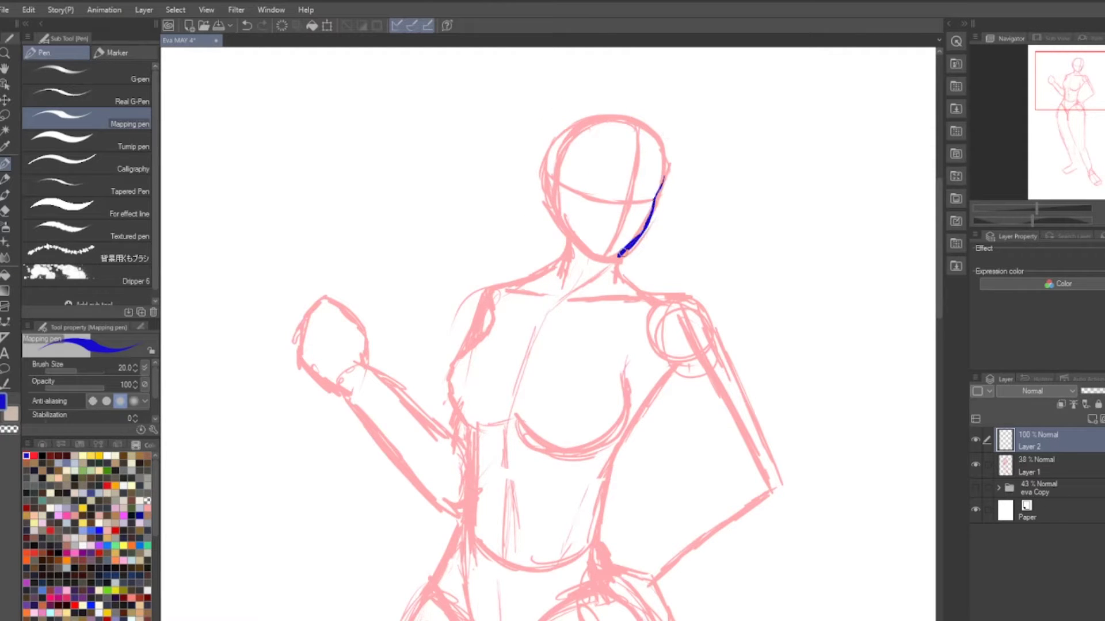
pyautogui.moveTo(620, 253); pyautogui.dragTo(563, 206)
pyautogui.moveTo(560, 144)
pyautogui.mouseDown()
pyautogui.moveTo(547, 130)
pyautogui.moveTo(662, 118)
pyautogui.moveTo(660, 153)
pyautogui.mouseUp()
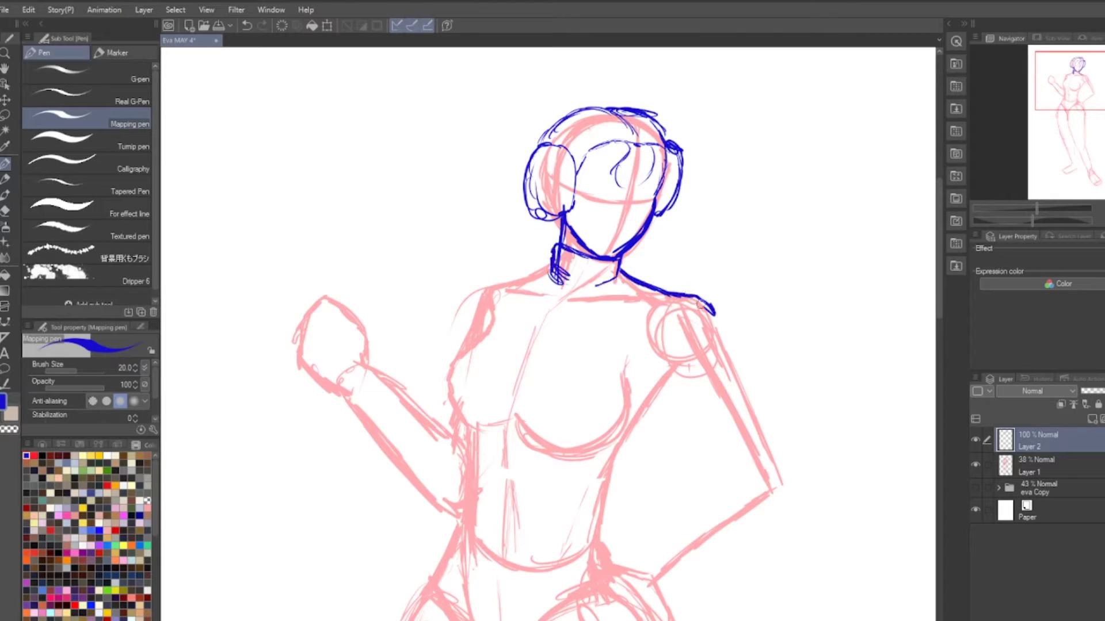
# Draw the blue shoulder contours and the chest and waist outline on the raised arm's side
pyautogui.moveTo(693, 298); pyautogui.dragTo(744, 379)
pyautogui.moveTo(550, 270); pyautogui.dragTo(511, 284)
pyautogui.moveTo(453, 358); pyautogui.dragTo(483, 447)
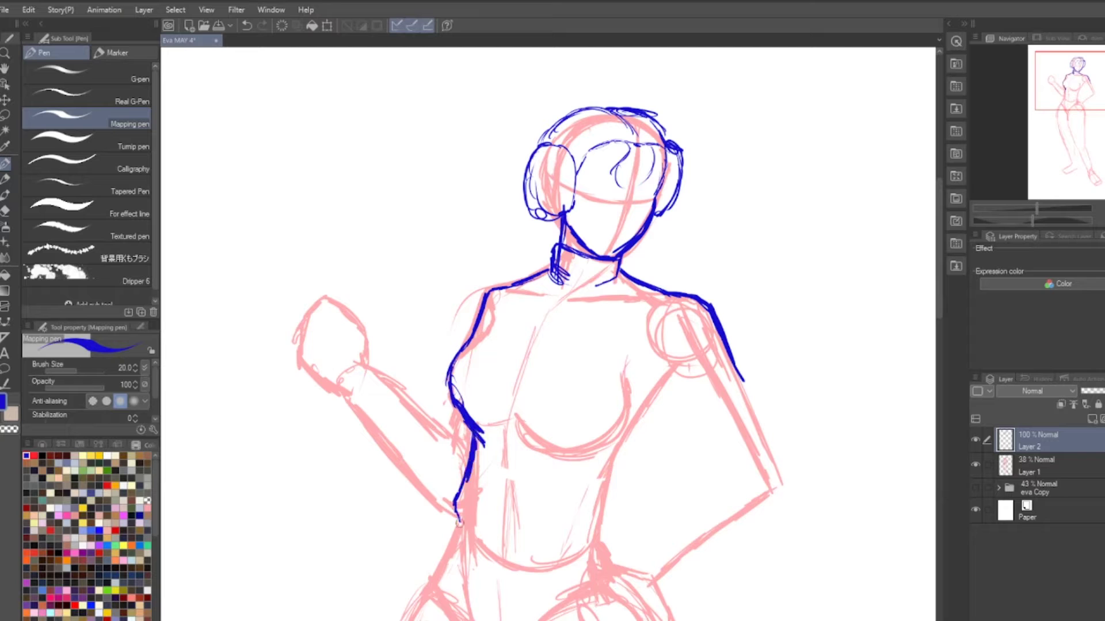
pyautogui.moveTo(459, 523); pyautogui.dragTo(518, 570)
# Draw the bent arm's sleeve with its outer edge, vertical folds and jagged creases near the elbow
pyautogui.moveTo(702, 336); pyautogui.dragTo(700, 443)
pyautogui.moveTo(744, 380); pyautogui.dragTo(793, 495)
pyautogui.moveTo(654, 324); pyautogui.dragTo(654, 410)
pyautogui.moveTo(642, 347)
pyautogui.mouseDown()
pyautogui.moveTo(628, 454)
pyautogui.moveTo(681, 488)
pyautogui.moveTo(758, 473)
pyautogui.moveTo(690, 520)
pyautogui.mouseUp()
pyautogui.moveTo(690, 460)
pyautogui.mouseDown()
pyautogui.moveTo(766, 443)
pyautogui.moveTo(685, 511)
pyautogui.moveTo(534, 515)
pyautogui.moveTo(613, 592)
pyautogui.mouseUp()
pyautogui.moveTo(679, 567); pyautogui.dragTo(647, 577)
pyautogui.moveTo(699, 524); pyautogui.dragTo(722, 482)
pyautogui.moveTo(713, 500); pyautogui.dragTo(737, 423)
# Outline the skirt's side below the raised arm and the wide hanging cuff of the bent arm's sleeve
pyautogui.scroll(-5, 731, 428)
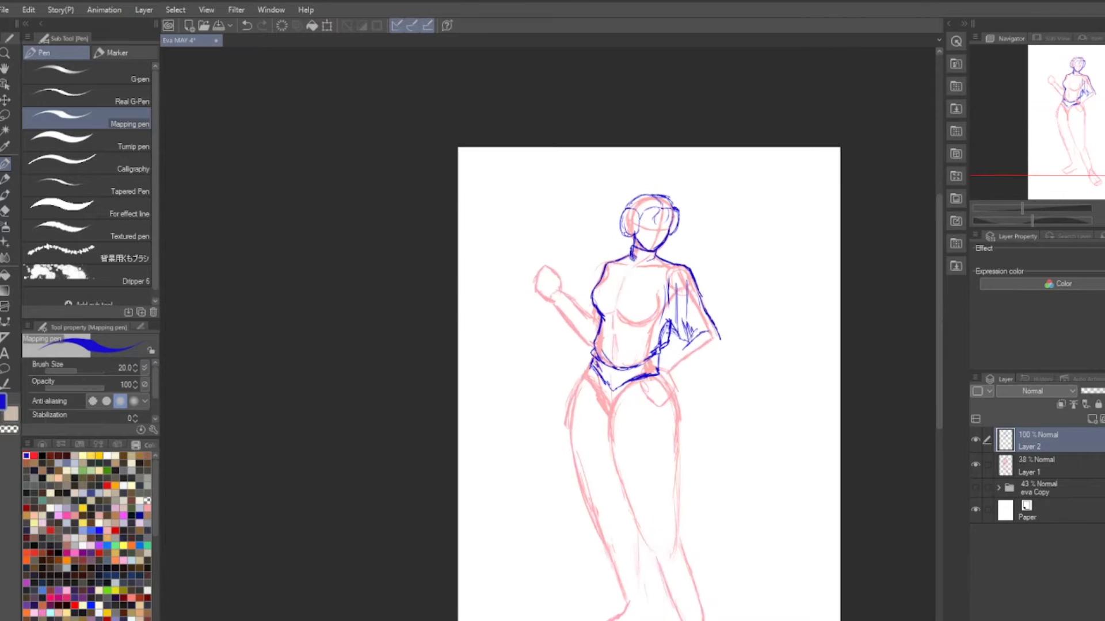
pyautogui.moveTo(596, 358); pyautogui.dragTo(561, 561)
pyautogui.scroll(4, 564, 518)
pyautogui.scroll(2, 690, 322)
pyautogui.moveTo(709, 356)
pyautogui.mouseDown()
pyautogui.moveTo(593, 438)
pyautogui.moveTo(682, 561)
pyautogui.moveTo(750, 349)
pyautogui.moveTo(621, 455)
pyautogui.mouseUp()
pyautogui.moveTo(625, 483); pyautogui.dragTo(685, 507)
pyautogui.hscroll(-1, 661, 403)
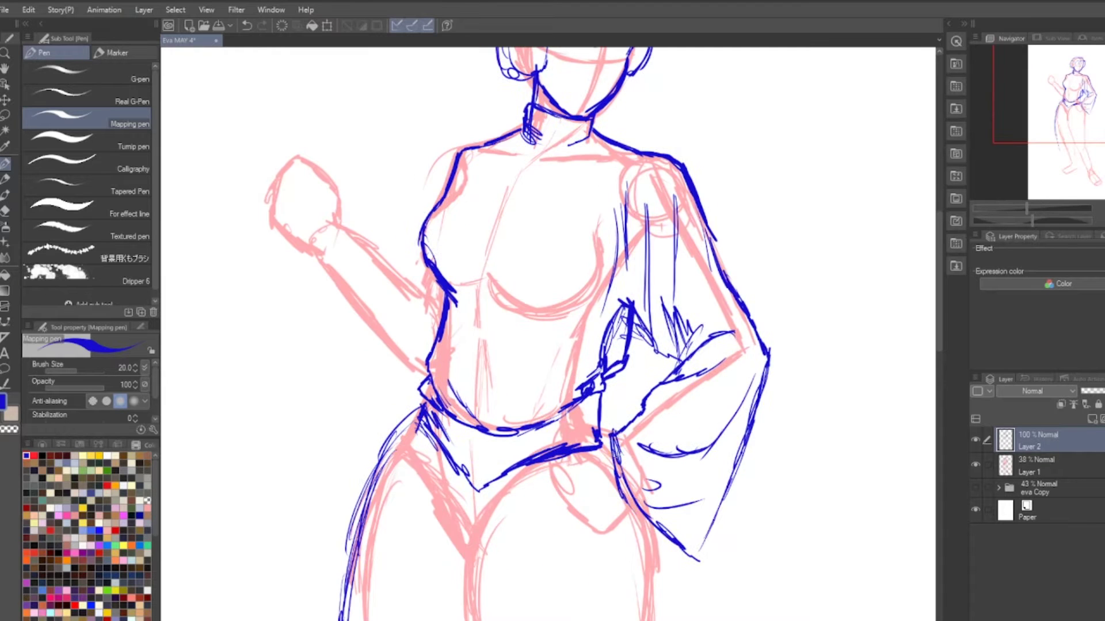
# Strengthen the belt's upper edge and draw the skirt's side contour below the bent arm
pyautogui.moveTo(614, 419)
pyautogui.mouseDown()
pyautogui.moveTo(600, 435)
pyautogui.moveTo(605, 404)
pyautogui.mouseUp()
pyautogui.moveTo(512, 428); pyautogui.dragTo(581, 397)
pyautogui.moveTo(610, 415)
pyautogui.mouseDown()
pyautogui.moveTo(673, 544)
pyautogui.moveTo(653, 616)
pyautogui.mouseUp()
pyautogui.scroll(-5, 576, 402)
pyautogui.moveTo(653, 337); pyautogui.dragTo(655, 449)
pyautogui.moveTo(635, 389); pyautogui.dragTo(678, 506)
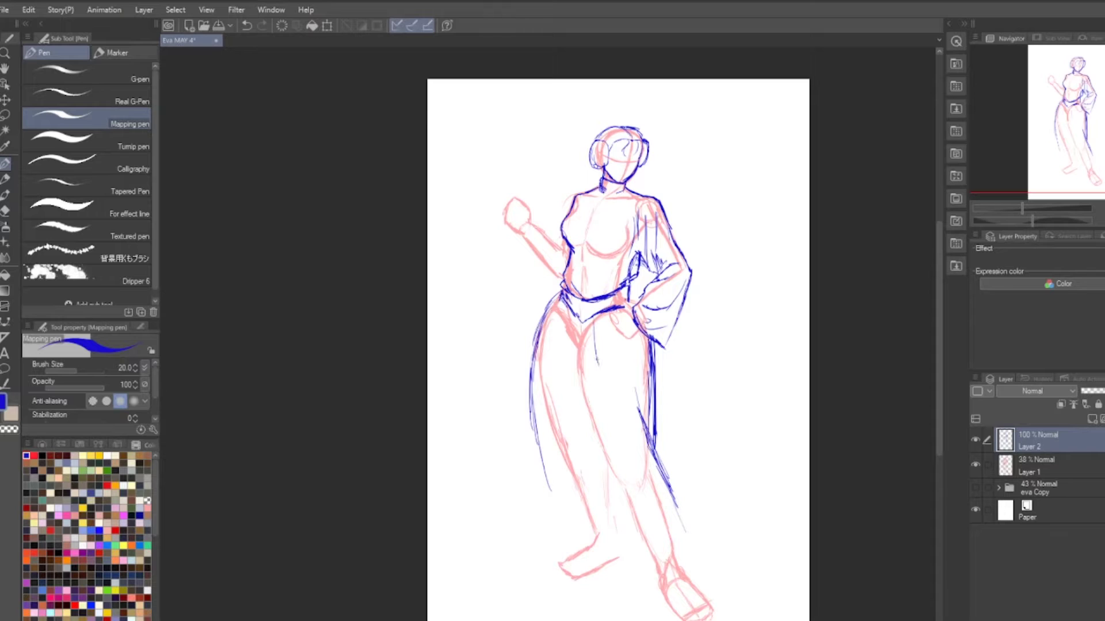
# Draw long flowing folds down the skirt and complete its outer edge and hem
pyautogui.moveTo(575, 318); pyautogui.dragTo(567, 471)
pyautogui.moveTo(572, 370); pyautogui.dragTo(587, 540)
pyautogui.moveTo(567, 325); pyautogui.dragTo(557, 528)
pyautogui.moveTo(612, 333); pyautogui.dragTo(657, 471)
pyautogui.moveTo(609, 340); pyautogui.dragTo(626, 392)
pyautogui.moveTo(621, 421); pyautogui.dragTo(654, 521)
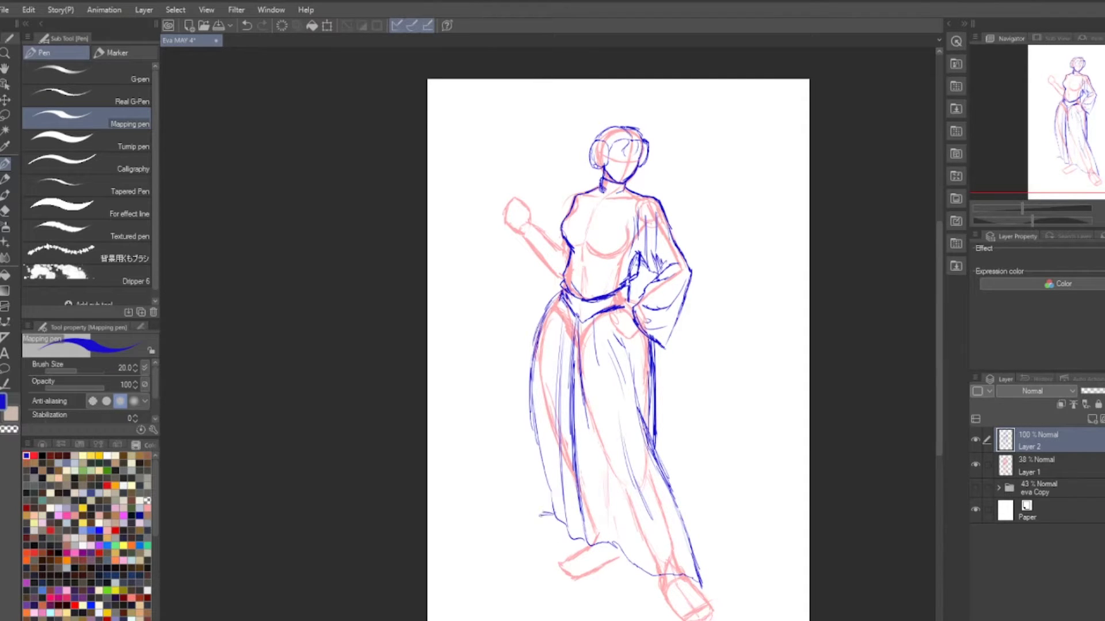
pyautogui.moveTo(532, 515); pyautogui.dragTo(541, 328)
# Add fabric folds across the chest, under the bust and along the waist of the top
pyautogui.scroll(5, 575, 232)
pyautogui.moveTo(645, 315); pyautogui.dragTo(773, 338)
pyautogui.moveTo(585, 230); pyautogui.dragTo(702, 233)
pyautogui.moveTo(589, 284); pyautogui.dragTo(711, 249)
pyautogui.moveTo(586, 382); pyautogui.dragTo(575, 477)
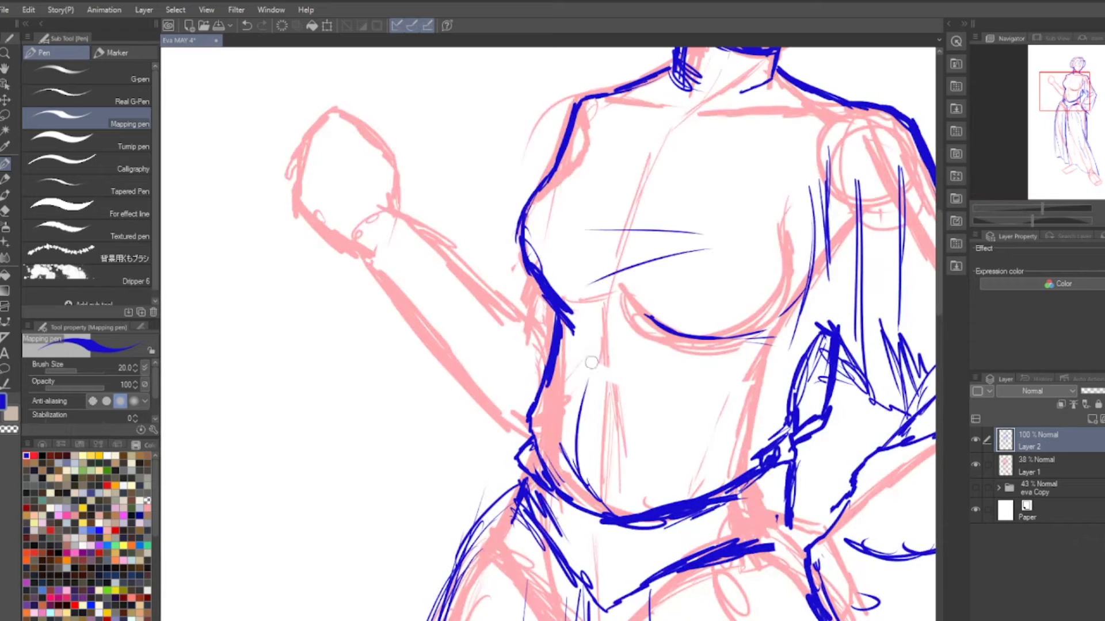
# Hide the red Layer 1 sketch and add plate details to the belt beside the bent arm
pyautogui.scroll(-5, 592, 362)
pyautogui.click(975, 465)
pyautogui.scroll(5, 480, 283)
pyautogui.moveTo(532, 314); pyautogui.dragTo(535, 332)
pyautogui.moveTo(454, 302); pyautogui.dragTo(489, 352)
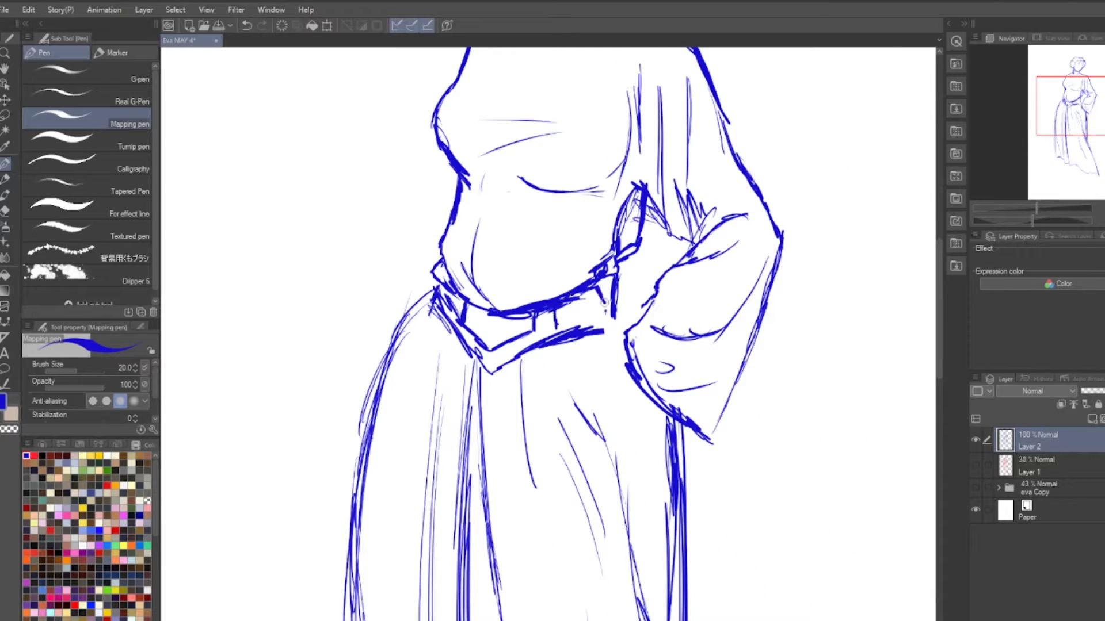
pyautogui.moveTo(662, 224); pyautogui.dragTo(640, 304)
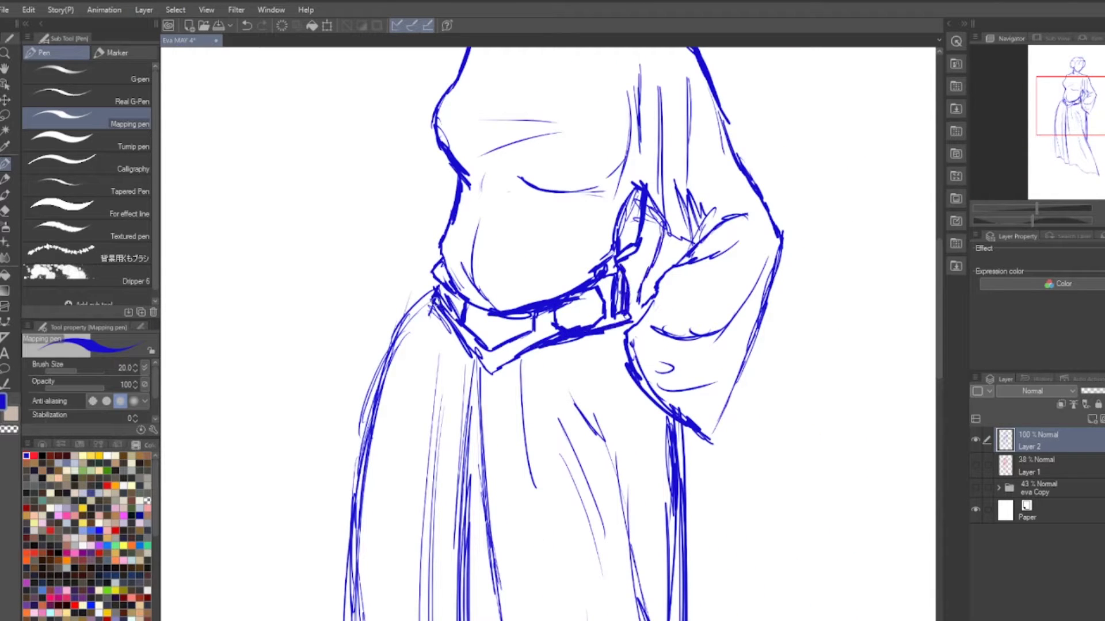
# Redraw the skirt's outer contour from the belt downward on the raised arm's side
pyautogui.moveTo(438, 298); pyautogui.dragTo(334, 569)
pyautogui.scroll(-5, 693, 309)
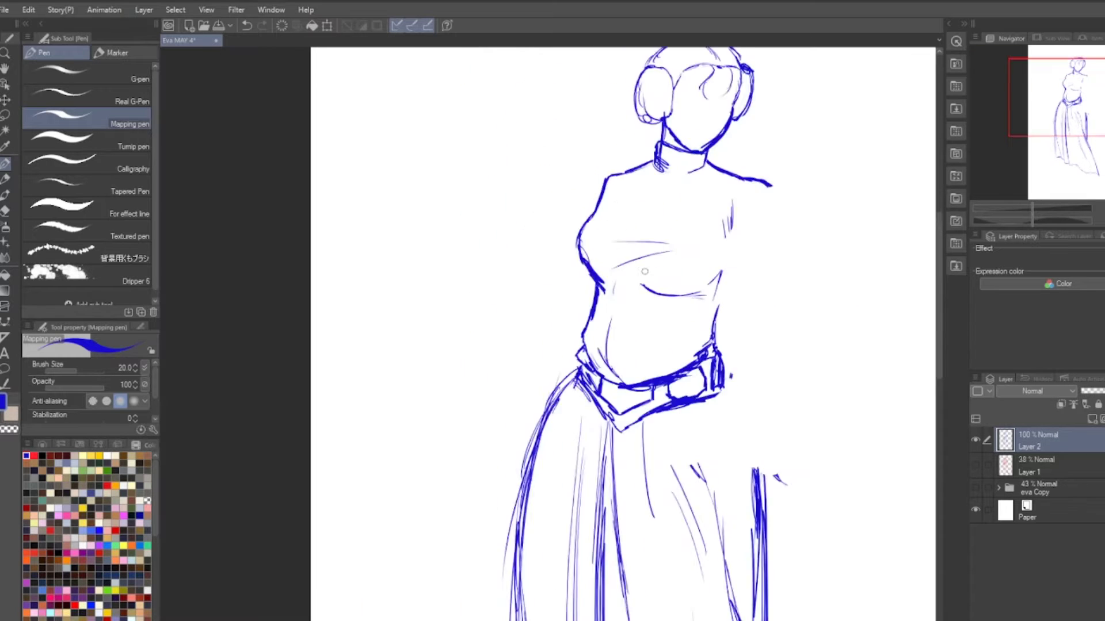
pyautogui.scroll(4, 662, 518)
pyautogui.scroll(-2, 698, 479)
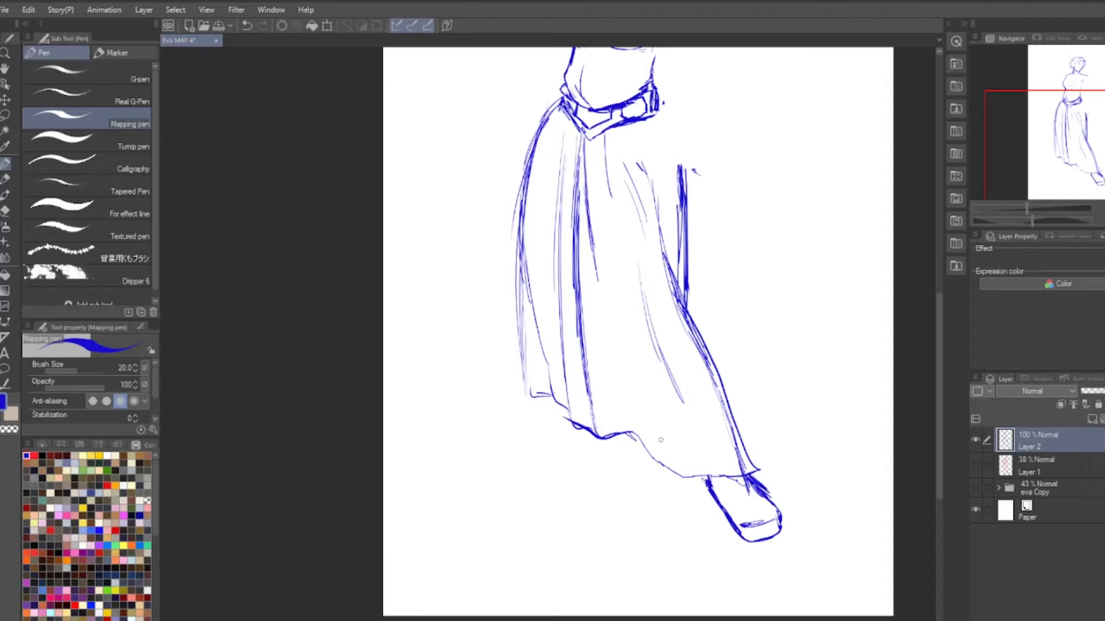
pyautogui.moveTo(661, 440); pyautogui.dragTo(587, 503)
pyautogui.hotkey('ctrl', 'z')
pyautogui.hotkey('ctrl', 'z')
# Redraw the skirt's long side folds and extend its hem past the rear shoe to a flared corner
pyautogui.moveTo(610, 276); pyautogui.dragTo(656, 544)
pyautogui.moveTo(584, 173)
pyautogui.mouseDown()
pyautogui.moveTo(662, 561)
pyautogui.moveTo(506, 489)
pyautogui.mouseUp()
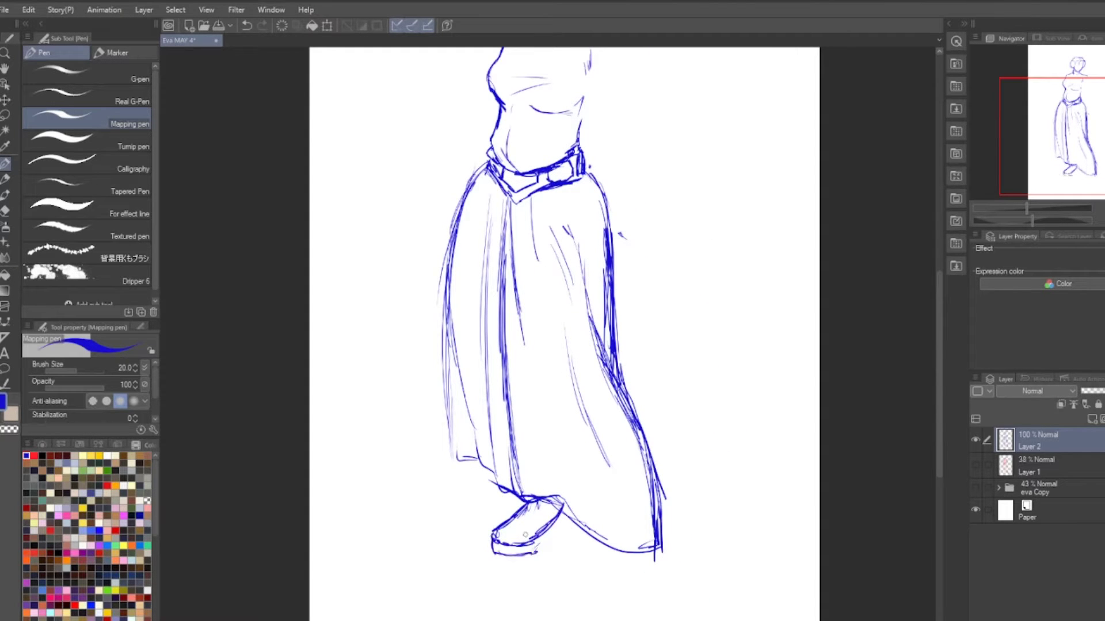
pyautogui.moveTo(555, 504); pyautogui.dragTo(693, 542)
pyautogui.moveTo(656, 442); pyautogui.dragTo(666, 510)
pyautogui.moveTo(671, 485); pyautogui.dragTo(677, 533)
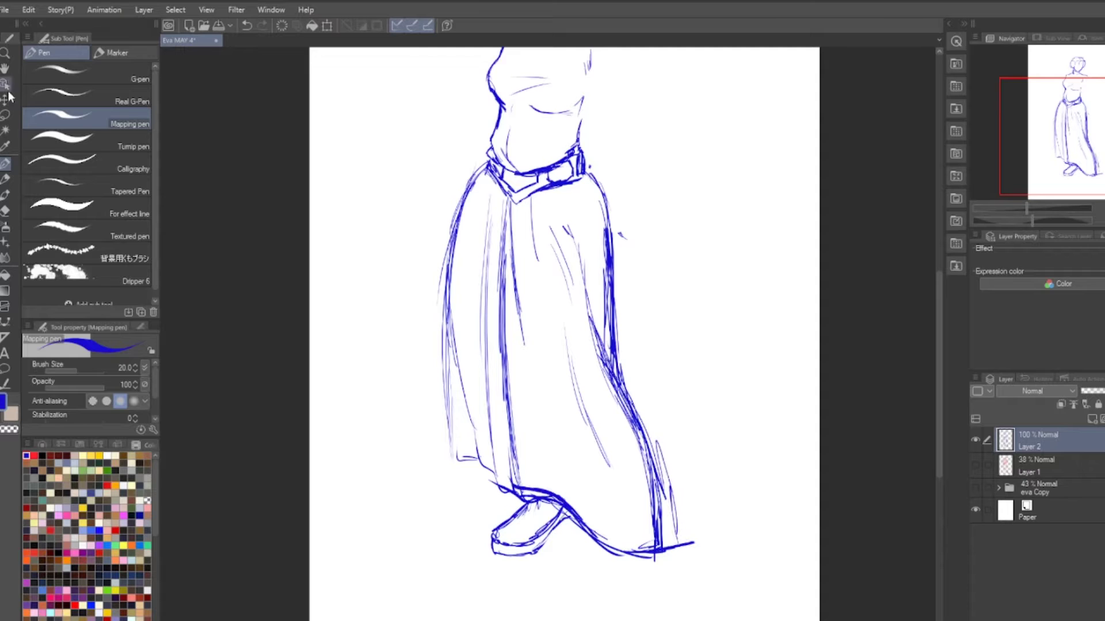
# Lasso the rear shoe, move it slightly up under the hem and clear the selection
pyautogui.click(5, 114)
pyautogui.moveTo(469, 486); pyautogui.dragTo(584, 589)
pyautogui.moveTo(527, 538); pyautogui.dragTo(532, 543)
pyautogui.hotkey('ctrl', 'd')
pyautogui.press('p')
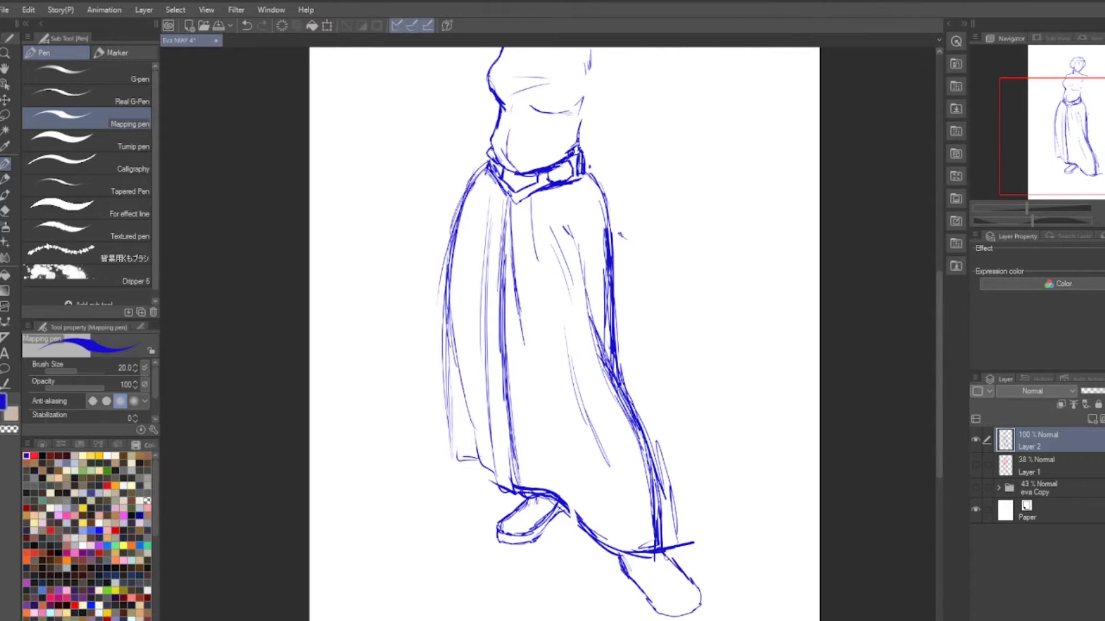
pyautogui.scroll(-2, 725, 391)
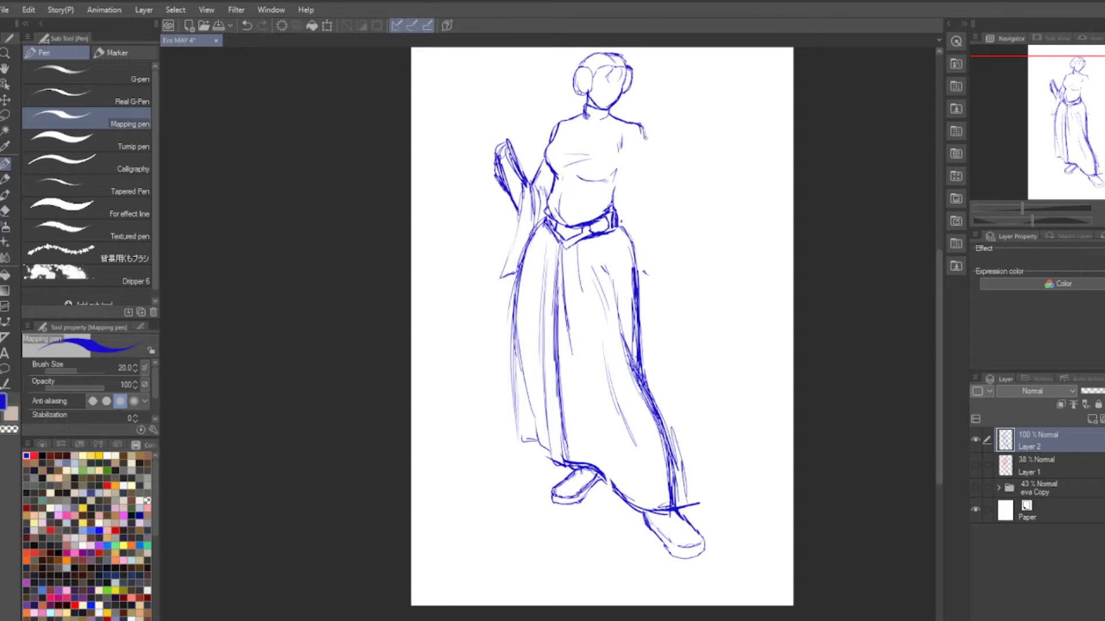
pyautogui.moveTo(641, 118); pyautogui.dragTo(646, 173)
pyautogui.moveTo(648, 131); pyautogui.dragTo(662, 241)
pyautogui.scroll(2, 656, 81)
pyautogui.hotkey('ctrl', 'z')
pyautogui.hotkey('ctrl', 'z')
# Sketch the bent arm's inner lines and cuff, with the hand resting on the hip
pyautogui.moveTo(584, 174); pyautogui.dragTo(591, 262)
pyautogui.moveTo(594, 199)
pyautogui.mouseDown()
pyautogui.moveTo(604, 249)
pyautogui.moveTo(578, 310)
pyautogui.mouseUp()
pyautogui.moveTo(591, 275)
pyautogui.mouseDown()
pyautogui.moveTo(610, 359)
pyautogui.moveTo(668, 272)
pyautogui.mouseUp()
pyautogui.moveTo(624, 340); pyautogui.dragTo(665, 279)
pyautogui.moveTo(638, 314); pyautogui.dragTo(633, 339)
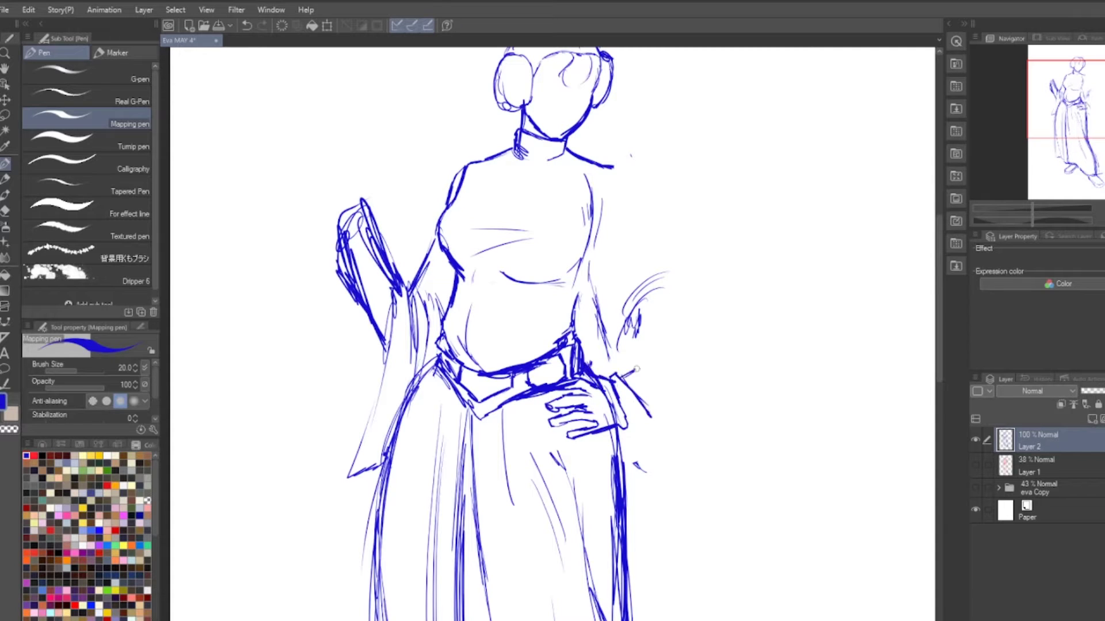
pyautogui.moveTo(667, 315); pyautogui.dragTo(685, 253)
pyautogui.moveTo(613, 166); pyautogui.dragTo(676, 239)
pyautogui.moveTo(650, 190); pyautogui.dragTo(728, 331)
pyautogui.hotkey('ctrl', 'z')
pyautogui.hotkey('ctrl', 'z')
pyautogui.hotkey('ctrl', 'z')
pyautogui.hotkey('ctrl', 'z')
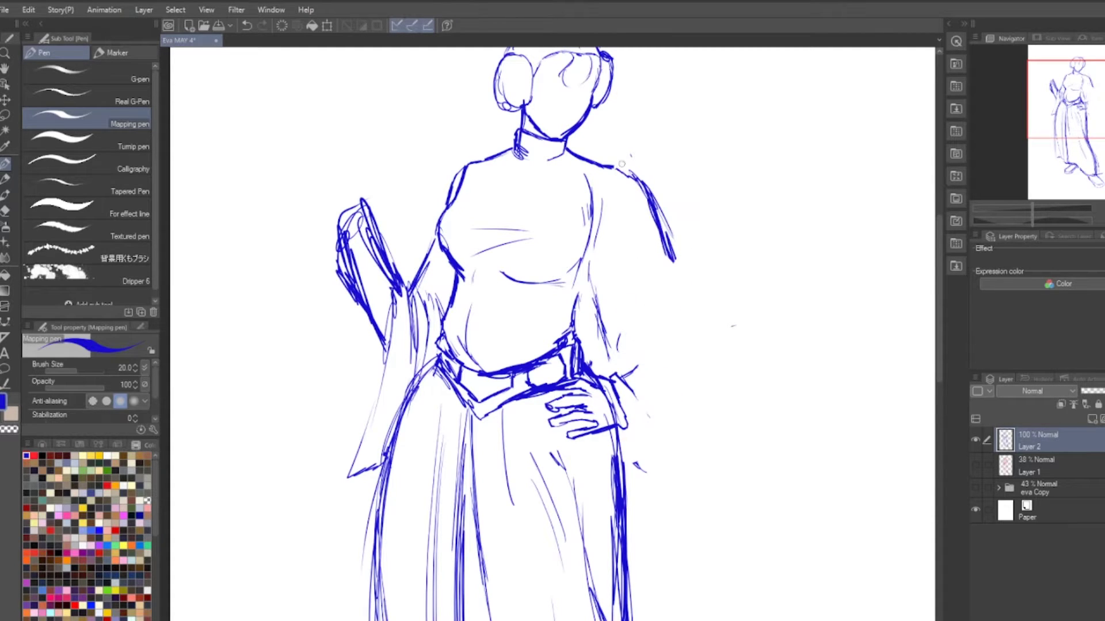
pyautogui.moveTo(609, 147); pyautogui.dragTo(650, 236)
pyautogui.hotkey('ctrl', 'z')
# Draw the shoulder and the bent arm's outer contour to the elbow, then hang the wide sleeve down to a pointed corner
pyautogui.moveTo(556, 163); pyautogui.dragTo(610, 165)
pyautogui.moveTo(618, 166); pyautogui.dragTo(653, 242)
pyautogui.moveTo(598, 374); pyautogui.dragTo(645, 468)
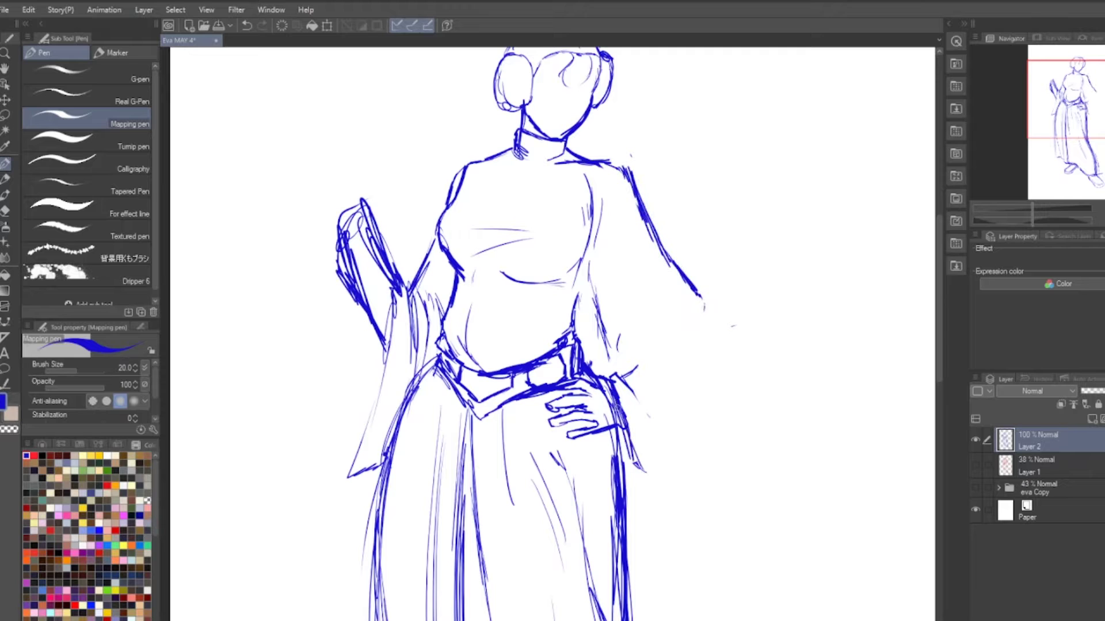
pyautogui.moveTo(628, 431); pyautogui.dragTo(676, 515)
pyautogui.moveTo(676, 494); pyautogui.dragTo(719, 322)
pyautogui.moveTo(699, 282); pyautogui.dragTo(719, 385)
pyautogui.moveTo(636, 187)
pyautogui.mouseDown()
pyautogui.moveTo(711, 314)
pyautogui.moveTo(647, 466)
pyautogui.mouseUp()
pyautogui.moveTo(696, 356)
pyautogui.mouseDown()
pyautogui.moveTo(630, 486)
pyautogui.moveTo(665, 484)
pyautogui.mouseUp()
# Add the bent arm's inner sleeve opening and folds, and redraw the adjoining side of the torso
pyautogui.moveTo(583, 319); pyautogui.dragTo(574, 340)
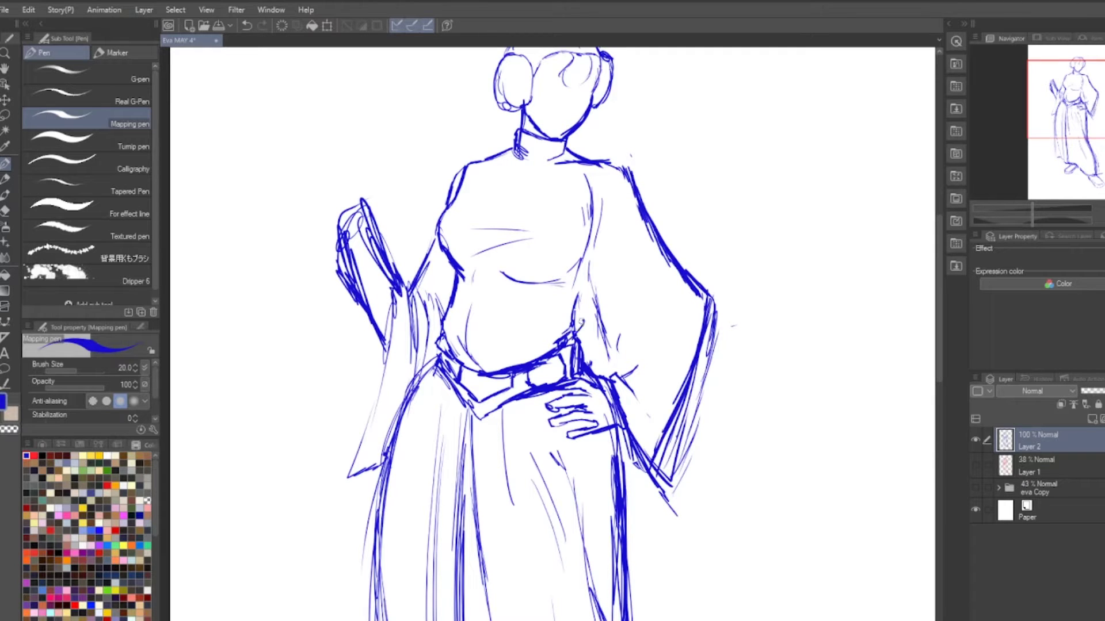
pyautogui.moveTo(592, 302); pyautogui.dragTo(637, 344)
pyautogui.moveTo(654, 310); pyautogui.dragTo(635, 346)
pyautogui.moveTo(647, 233); pyautogui.dragTo(656, 318)
pyautogui.moveTo(603, 205)
pyautogui.mouseDown()
pyautogui.moveTo(640, 336)
pyautogui.moveTo(668, 368)
pyautogui.mouseUp()
pyautogui.moveTo(593, 195); pyautogui.dragTo(598, 305)
pyautogui.moveTo(587, 248); pyautogui.dragTo(524, 362)
# Rework the raised forearm's sleeve edge and outline a rounded hand shape at its end
pyautogui.hotkey('ctrl', '-')
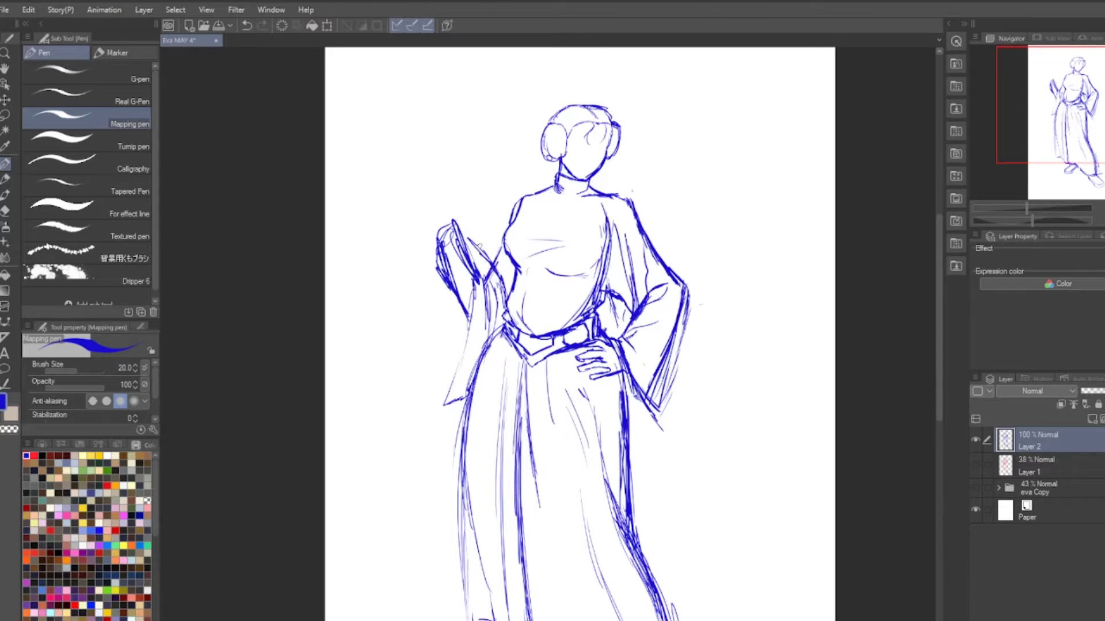
pyautogui.moveTo(455, 222); pyautogui.dragTo(489, 270)
pyautogui.moveTo(453, 227); pyautogui.dragTo(414, 210)
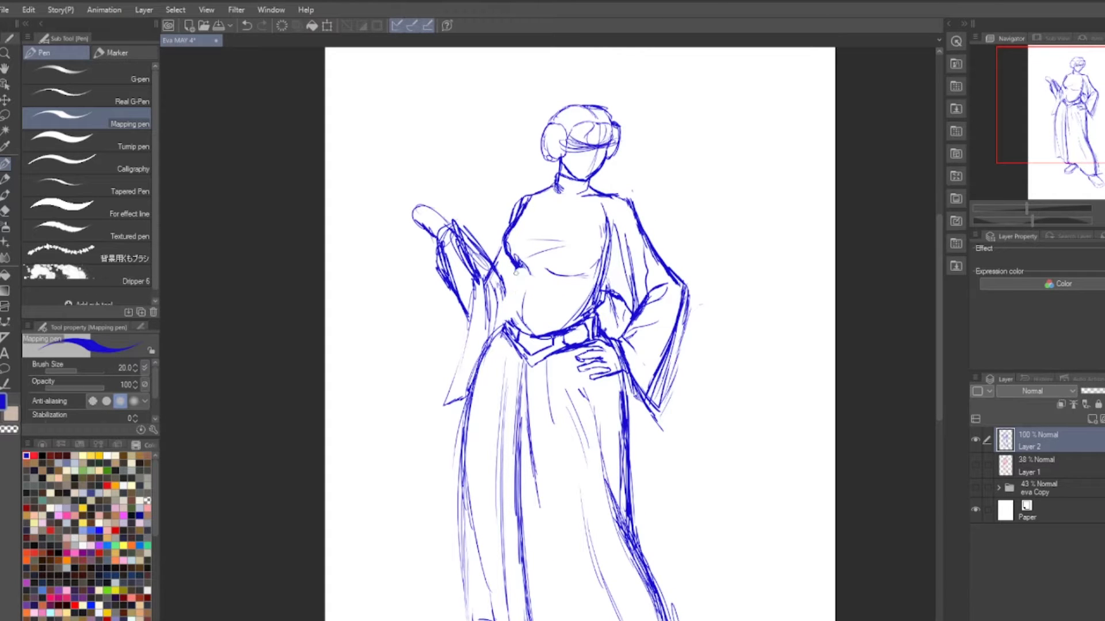
# Set Layer 2's opacity to 52% and compare the sketch with the eva Copy reference, leaving only the red Layer 1 shown beneath
pyautogui.click(975, 465)
pyautogui.click(975, 464)
pyautogui.click(975, 487)
pyautogui.hotkey('ctrl', '+')
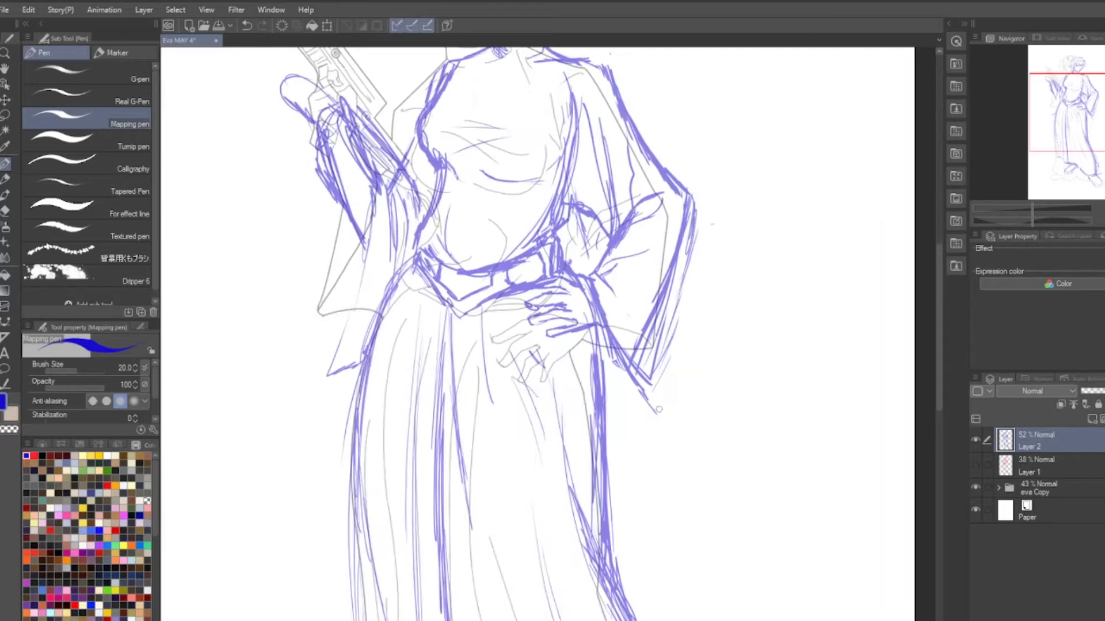
pyautogui.moveTo(500, 403); pyautogui.dragTo(513, 387)
pyautogui.click(975, 464)
pyautogui.click(976, 488)
# Lasso the head on Layer 2, rotate it slightly, apply the transformation and clear the selection
pyautogui.press('m')
pyautogui.moveTo(507, 112); pyautogui.dragTo(521, 114)
pyautogui.hotkey('ctrl', 't')
pyautogui.moveTo(598, 300); pyautogui.dragTo(619, 278)
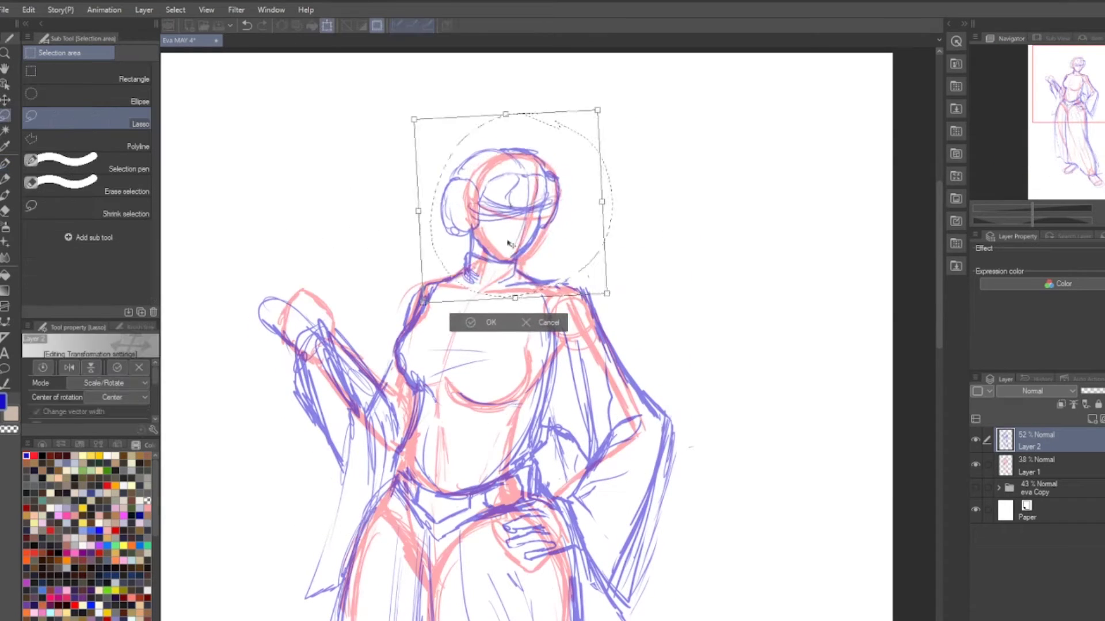
pyautogui.press('Return')
pyautogui.hotkey('ctrl', 'd')
# Hide Layer 1 and reinforce the skirt's side contours, adding inner folds and a closed hem on the raised arm's side
pyautogui.press('p')
pyautogui.click(976, 464)
pyautogui.hotkey('ctrl', '-')
pyautogui.hotkey('ctrl', '-')
pyautogui.moveTo(385, 276)
pyautogui.mouseDown()
pyautogui.moveTo(360, 334)
pyautogui.moveTo(357, 454)
pyautogui.mouseUp()
pyautogui.moveTo(366, 363); pyautogui.dragTo(352, 483)
pyautogui.moveTo(382, 396); pyautogui.dragTo(377, 506)
pyautogui.moveTo(380, 472); pyautogui.dragTo(400, 516)
pyautogui.moveTo(410, 355); pyautogui.dragTo(403, 513)
pyautogui.moveTo(408, 517); pyautogui.dragTo(426, 532)
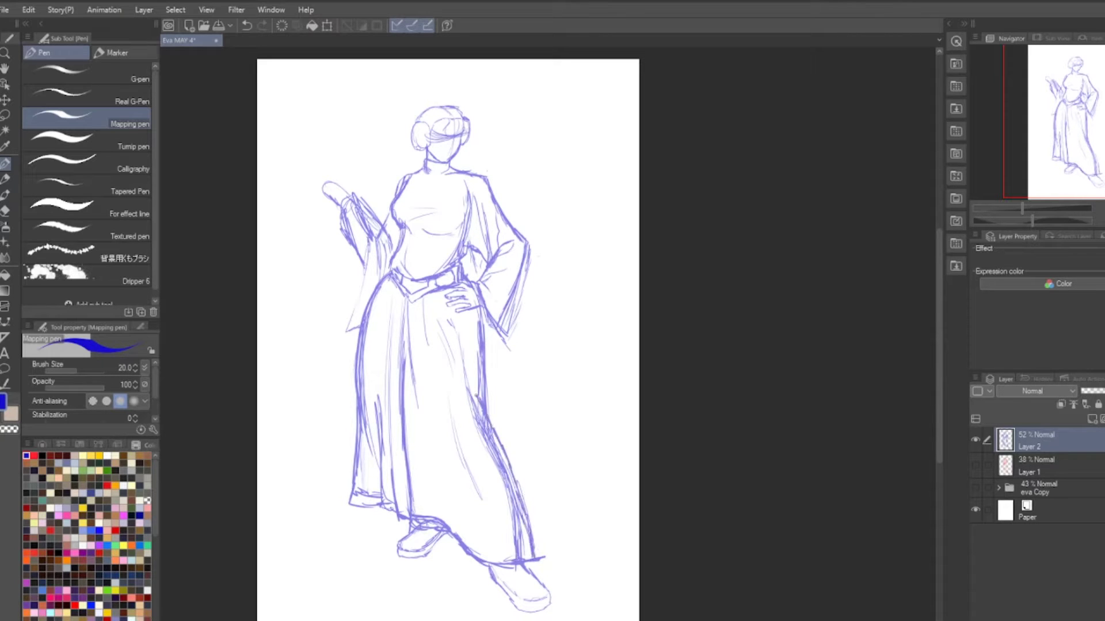
pyautogui.moveTo(482, 345); pyautogui.dragTo(471, 399)
pyautogui.moveTo(477, 304); pyautogui.dragTo(488, 418)
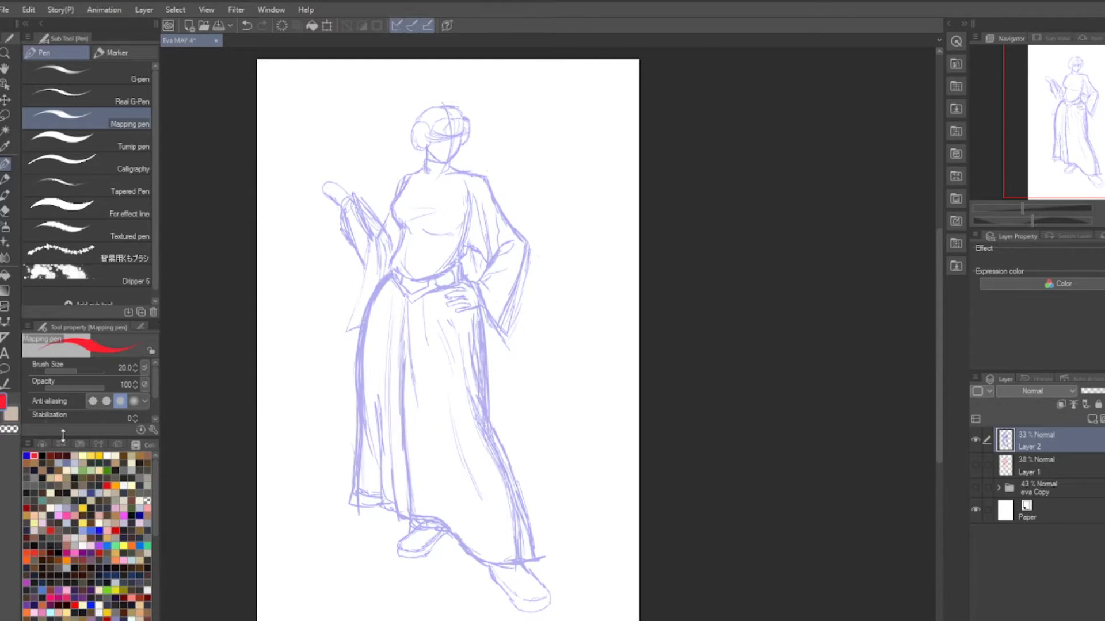
# Dim Layer 2 to 33% and sketch a new head oval, neck and collar ring in red on a new Layer 3
pyautogui.moveTo(490, 123); pyautogui.dragTo(476, 199)
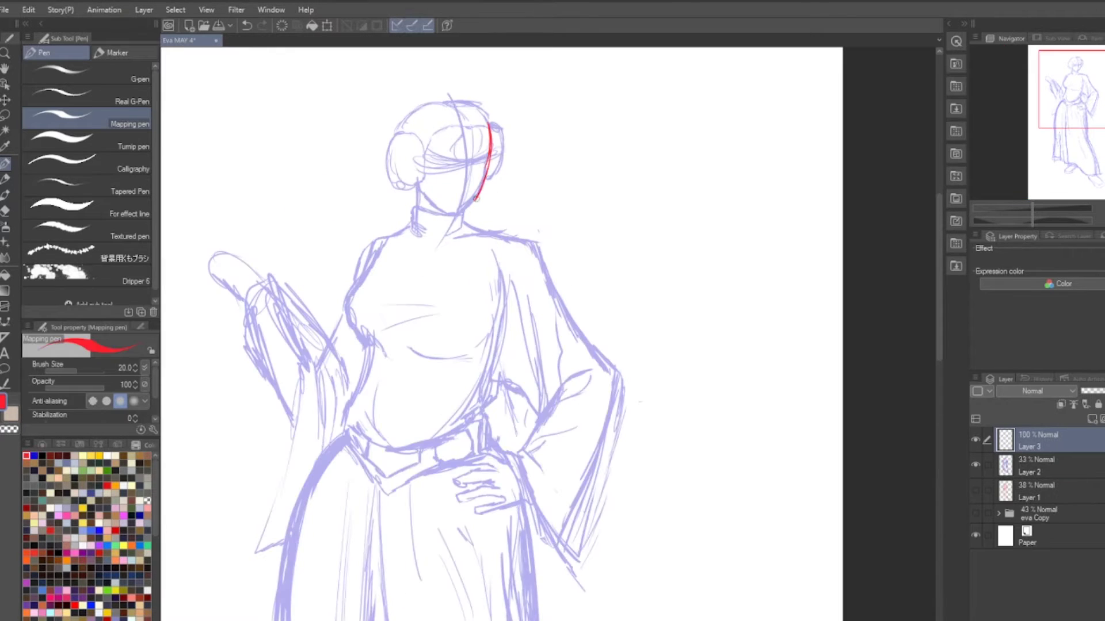
pyautogui.moveTo(435, 86)
pyautogui.mouseDown()
pyautogui.moveTo(457, 219)
pyautogui.moveTo(447, 224)
pyautogui.moveTo(415, 178)
pyautogui.mouseUp()
pyautogui.moveTo(440, 126)
pyautogui.mouseDown()
pyautogui.moveTo(426, 178)
pyautogui.moveTo(480, 198)
pyautogui.mouseUp()
pyautogui.moveTo(417, 184); pyautogui.dragTo(373, 377)
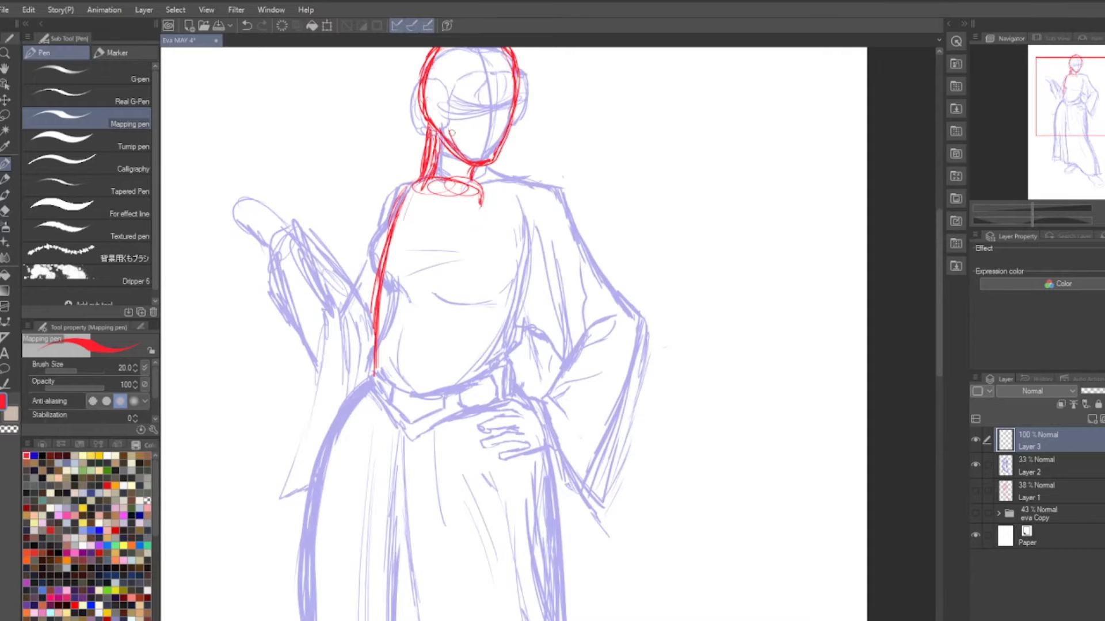
pyautogui.moveTo(449, 132); pyautogui.dragTo(425, 374)
pyautogui.hotkey('ctrl', 'z')
pyautogui.hotkey('ctrl', 'z')
# Draw a curved gesture line from the neck through the torso into the leg, and add centre and eye guidelines to the head
pyautogui.moveTo(452, 179)
pyautogui.mouseDown()
pyautogui.moveTo(489, 423)
pyautogui.moveTo(435, 610)
pyautogui.mouseUp()
pyautogui.scroll(-2, 495, 403)
pyautogui.scroll(2, 422, 275)
pyautogui.moveTo(524, 135); pyautogui.dragTo(503, 242)
pyautogui.moveTo(478, 120); pyautogui.dragTo(452, 217)
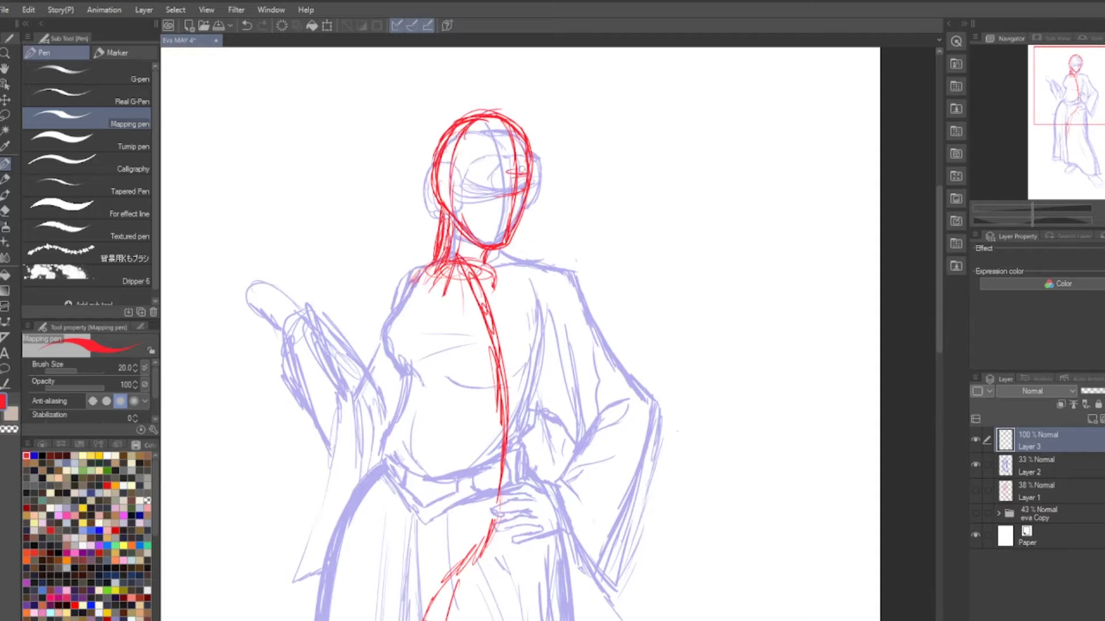
pyautogui.moveTo(441, 170); pyautogui.dragTo(538, 167)
pyautogui.moveTo(494, 113); pyautogui.dragTo(423, 219)
# Sketch the chest's projecting side profile and the back contour from the shoulder down to the waist
pyautogui.scroll(1, 522, 209)
pyautogui.moveTo(535, 195); pyautogui.dragTo(607, 314)
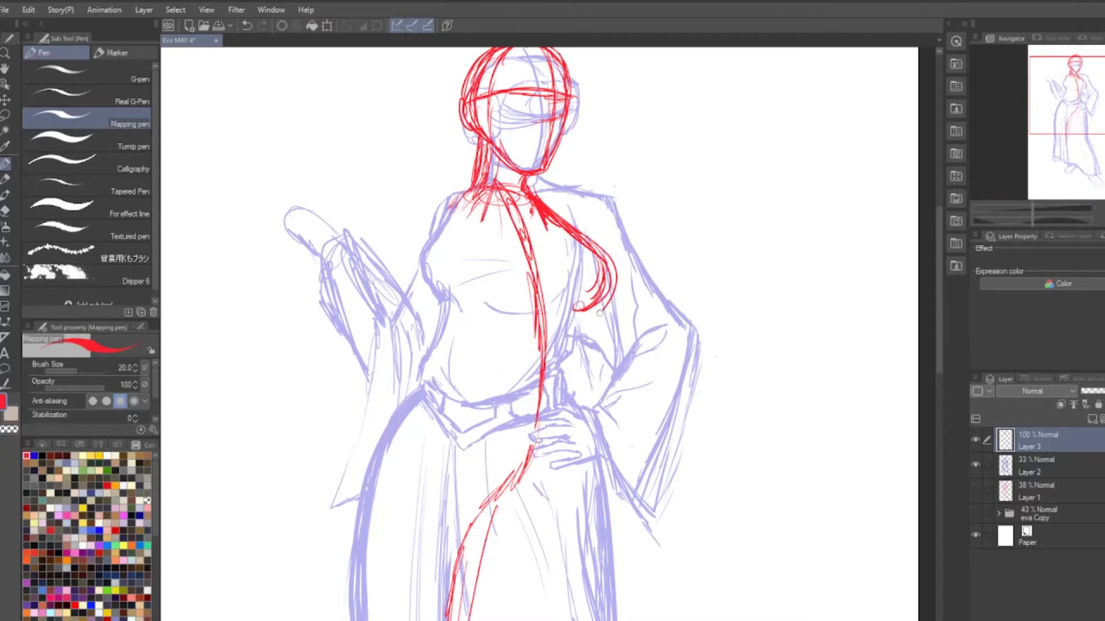
pyautogui.hotkey('ctrl', 'z')
pyautogui.hotkey('ctrl', 'z')
pyautogui.moveTo(538, 198)
pyautogui.mouseDown()
pyautogui.moveTo(604, 305)
pyautogui.moveTo(576, 325)
pyautogui.mouseUp()
pyautogui.moveTo(457, 196); pyautogui.dragTo(446, 281)
pyautogui.moveTo(445, 228); pyautogui.dragTo(463, 443)
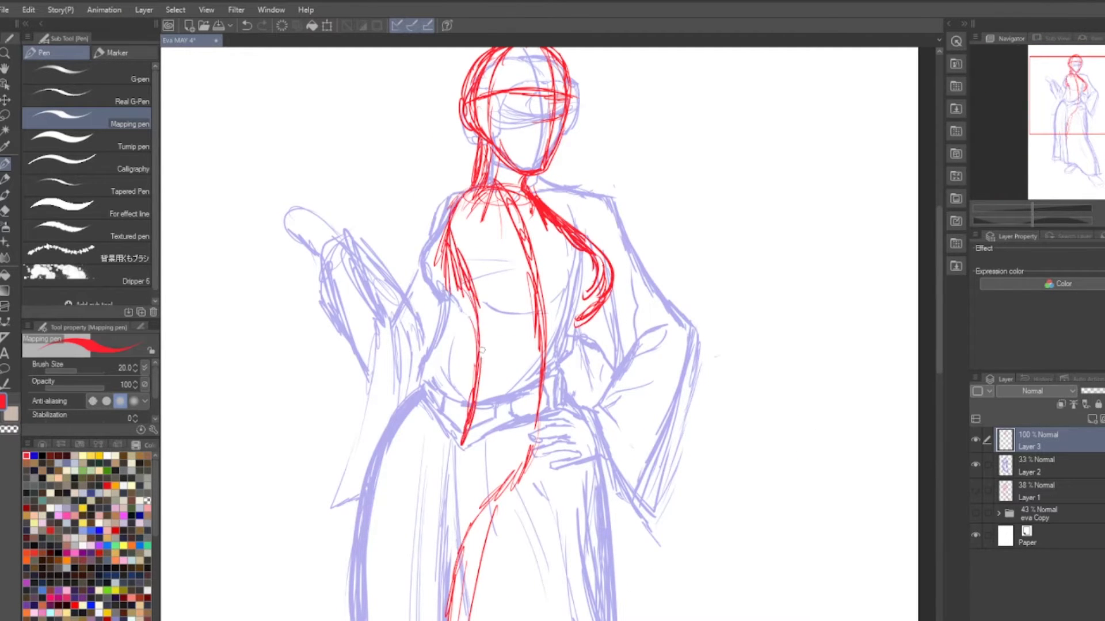
pyautogui.moveTo(483, 299); pyautogui.dragTo(461, 446)
# Sketch the outer hip curve, the line across the top of the pelvis and the belly's front edge
pyautogui.moveTo(463, 426); pyautogui.dragTo(400, 575)
pyautogui.moveTo(440, 452); pyautogui.dragTo(392, 612)
pyautogui.moveTo(469, 446); pyautogui.dragTo(535, 452)
pyautogui.moveTo(567, 305); pyautogui.dragTo(578, 345)
pyautogui.moveTo(575, 311); pyautogui.dragTo(547, 512)
# Sketch a round shoulder joint and the near arm angling down across the torso past the waist
pyautogui.scroll(2, 547, 512)
pyautogui.moveTo(495, 285); pyautogui.dragTo(460, 345)
pyautogui.moveTo(506, 305); pyautogui.dragTo(547, 504)
pyautogui.moveTo(529, 449); pyautogui.dragTo(543, 489)
pyautogui.moveTo(553, 510); pyautogui.dragTo(598, 613)
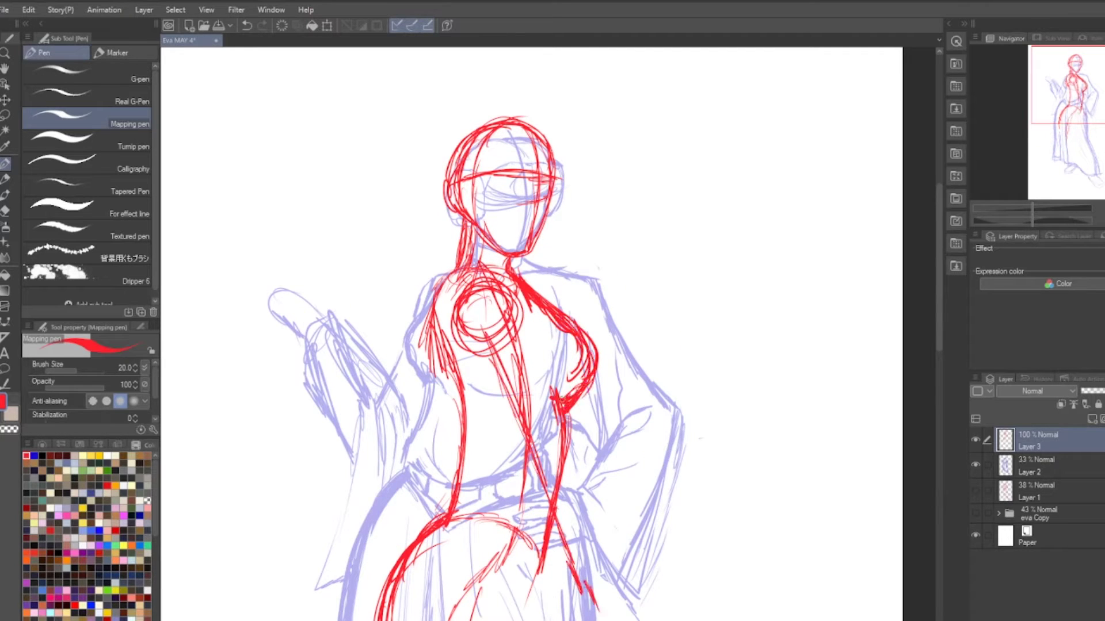
# Sketch the rounded buttock, the forward thigh's front and underside, and the rear leg's back line
pyautogui.scroll(-2, 632, 541)
pyautogui.moveTo(575, 460); pyautogui.dragTo(555, 293)
pyautogui.moveTo(547, 356); pyautogui.dragTo(555, 403)
pyautogui.moveTo(484, 320)
pyautogui.mouseDown()
pyautogui.moveTo(506, 489)
pyautogui.moveTo(436, 443)
pyautogui.mouseUp()
pyautogui.moveTo(477, 460); pyautogui.dragTo(527, 513)
pyautogui.moveTo(575, 351); pyautogui.dragTo(552, 478)
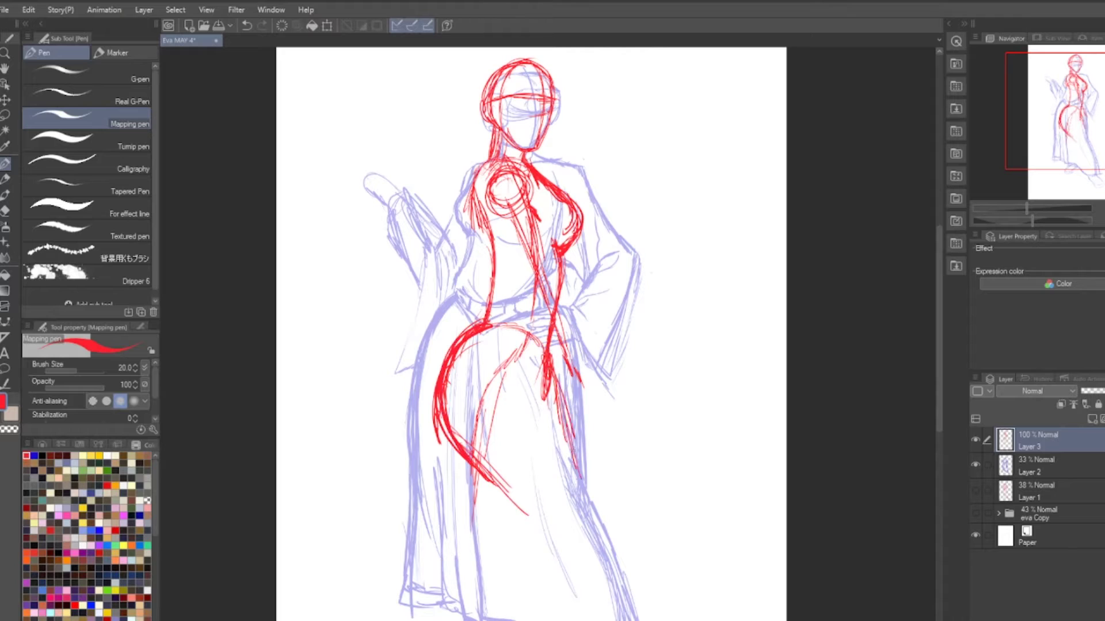
pyautogui.moveTo(543, 356); pyautogui.dragTo(593, 521)
pyautogui.moveTo(475, 329)
pyautogui.mouseDown()
pyautogui.moveTo(434, 403)
pyautogui.moveTo(535, 521)
pyautogui.mouseUp()
pyautogui.moveTo(455, 440); pyautogui.dragTo(403, 619)
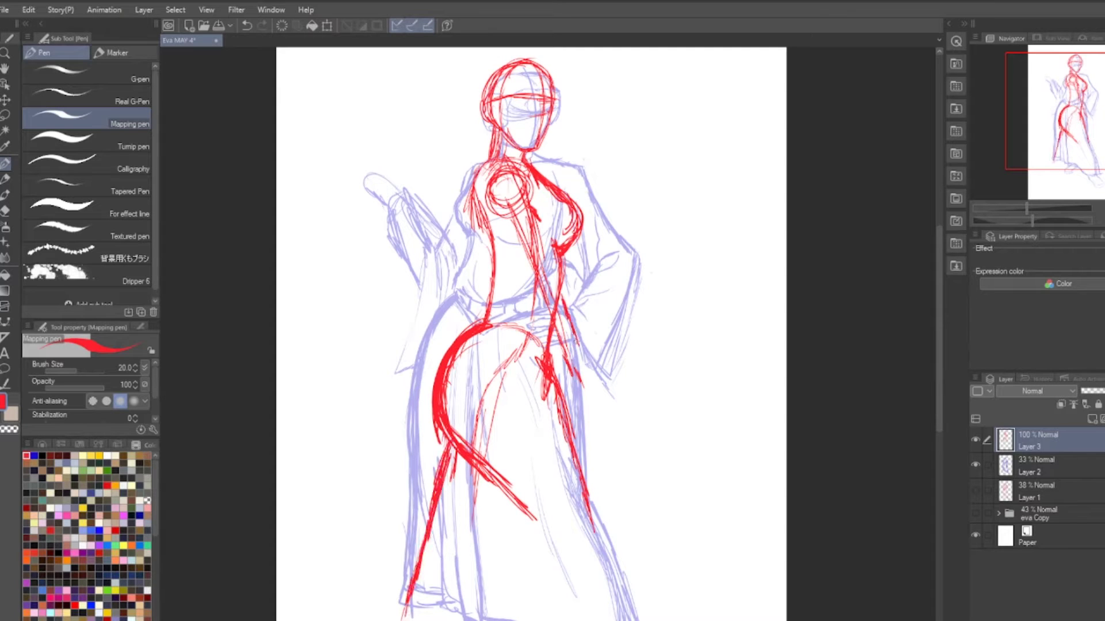
# Sketch the gun held in front of the hips with the hand and forearm gripping it
pyautogui.moveTo(612, 363); pyautogui.dragTo(653, 413)
pyautogui.moveTo(610, 368); pyautogui.dragTo(566, 406)
pyautogui.moveTo(569, 282); pyautogui.dragTo(561, 320)
# Redraw the chest profile and thicken the upper back contour
pyautogui.moveTo(552, 173); pyautogui.dragTo(577, 237)
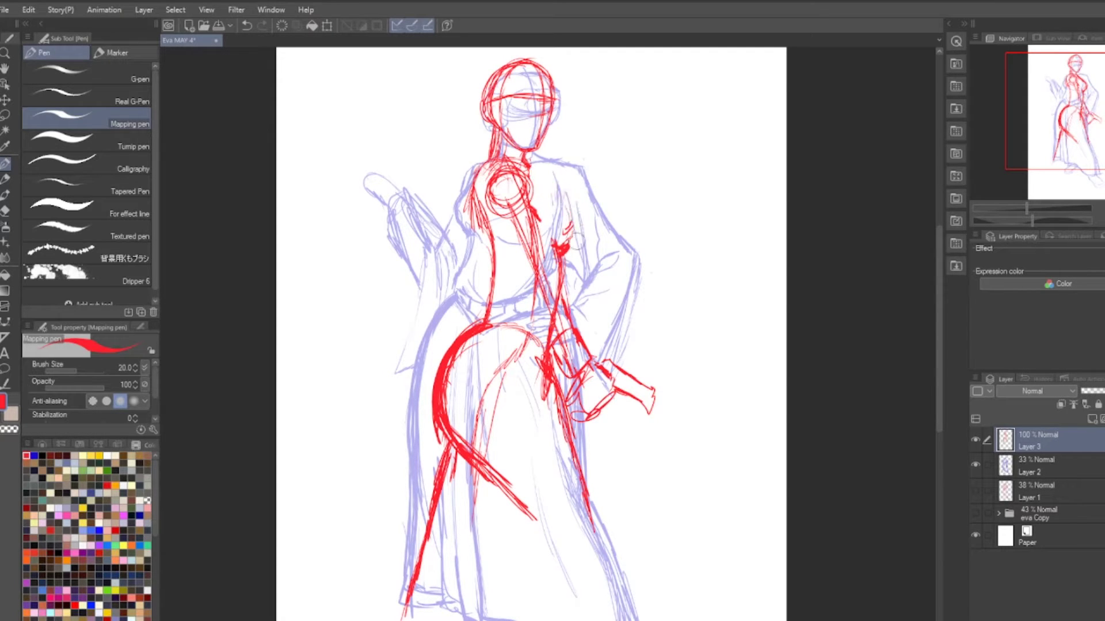
pyautogui.moveTo(538, 171); pyautogui.dragTo(562, 258)
pyautogui.moveTo(486, 167); pyautogui.dragTo(473, 252)
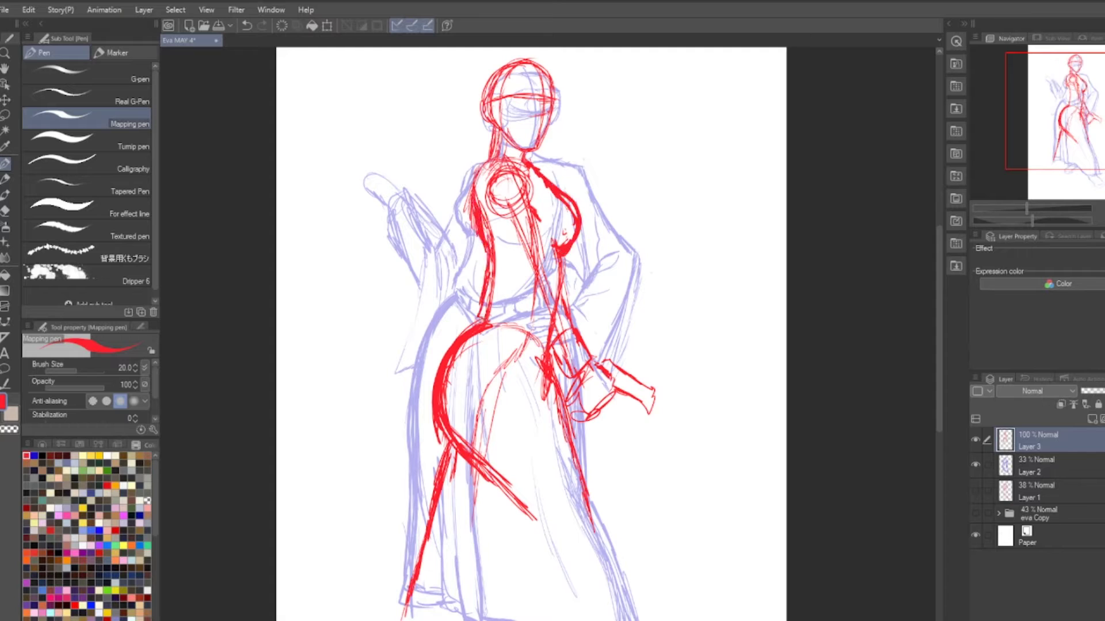
# Redraw the buttock, thigh underside and rear leg lines, and add a second curve inside the hip
pyautogui.moveTo(521, 512); pyautogui.dragTo(411, 604)
pyautogui.moveTo(483, 331); pyautogui.dragTo(440, 443)
pyautogui.moveTo(480, 327)
pyautogui.mouseDown()
pyautogui.moveTo(468, 452)
pyautogui.moveTo(573, 567)
pyautogui.mouseUp()
pyautogui.moveTo(446, 429); pyautogui.dragTo(420, 566)
pyautogui.moveTo(501, 485); pyautogui.dragTo(466, 591)
pyautogui.moveTo(494, 267); pyautogui.dragTo(481, 334)
pyautogui.moveTo(471, 322)
pyautogui.mouseDown()
pyautogui.moveTo(437, 414)
pyautogui.moveTo(437, 368)
pyautogui.moveTo(426, 414)
pyautogui.mouseUp()
pyautogui.moveTo(444, 444); pyautogui.dragTo(492, 485)
pyautogui.moveTo(535, 345)
pyautogui.mouseDown()
pyautogui.moveTo(454, 431)
pyautogui.moveTo(437, 423)
pyautogui.mouseUp()
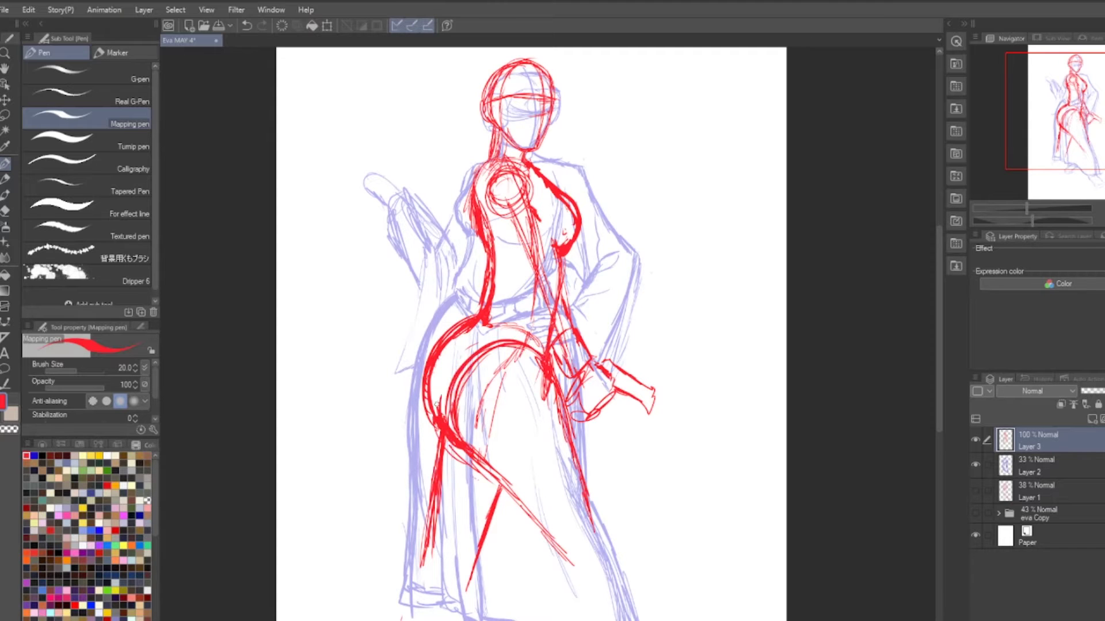
pyautogui.moveTo(448, 362); pyautogui.dragTo(437, 412)
# Strengthen the forward thigh's lines and mark its knee with small ovals
pyautogui.moveTo(575, 403)
pyautogui.mouseDown()
pyautogui.moveTo(591, 373)
pyautogui.moveTo(618, 521)
pyautogui.mouseUp()
pyautogui.moveTo(581, 535); pyautogui.dragTo(613, 527)
pyautogui.moveTo(501, 414); pyautogui.dragTo(592, 541)
# Redraw the rear leg's two side lines and add the forward leg's lower-leg contours below the knee
pyautogui.scroll(-1, 546, 345)
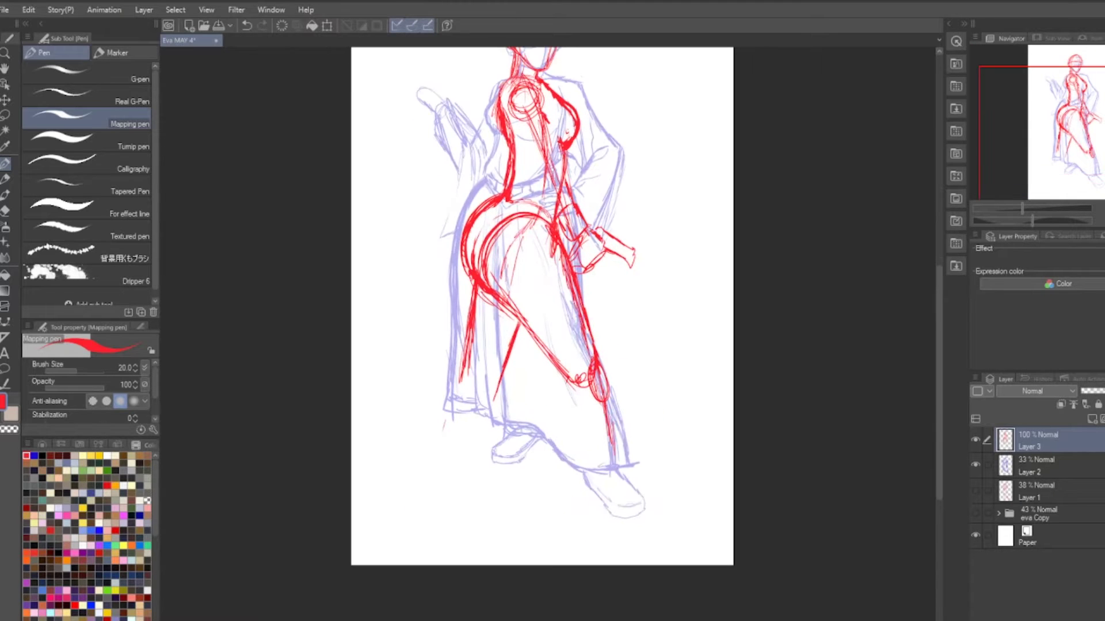
pyautogui.moveTo(497, 287)
pyautogui.mouseDown()
pyautogui.moveTo(472, 359)
pyautogui.moveTo(476, 449)
pyautogui.mouseUp()
pyautogui.moveTo(533, 339); pyautogui.dragTo(504, 459)
pyautogui.moveTo(591, 383); pyautogui.dragTo(571, 478)
pyautogui.moveTo(603, 371); pyautogui.dragTo(608, 455)
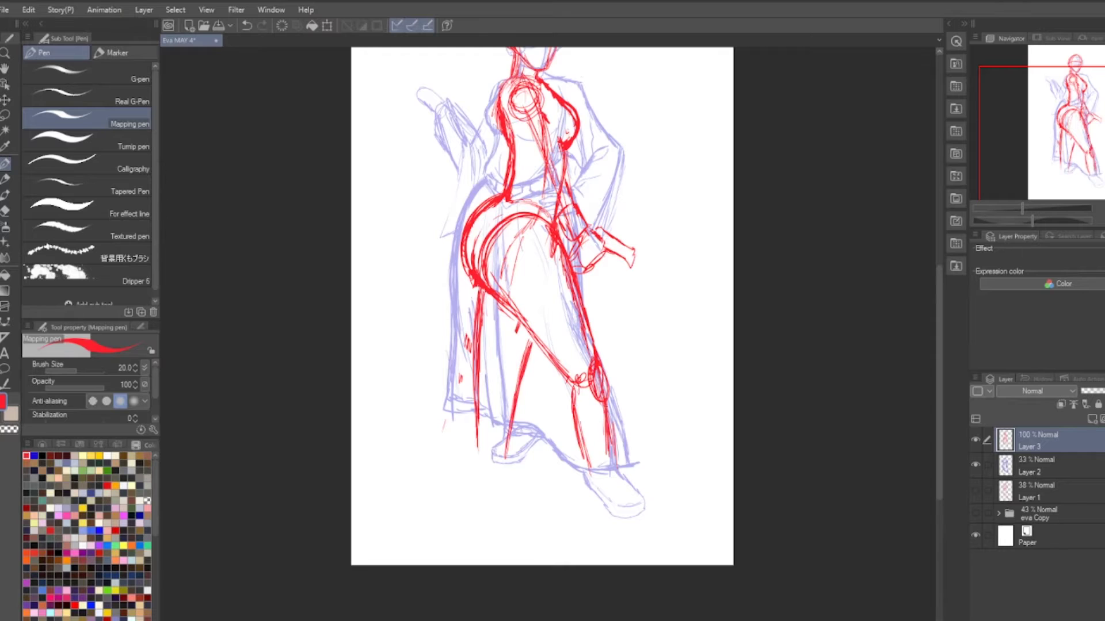
pyautogui.moveTo(606, 413); pyautogui.dragTo(604, 495)
# Fill out the near arm's upper arm and forearm down to the gun, and reinforce the buttock contour
pyautogui.scroll(1, 450, 138)
pyautogui.moveTo(592, 217); pyautogui.dragTo(546, 258)
pyautogui.moveTo(552, 60)
pyautogui.mouseDown()
pyautogui.moveTo(569, 208)
pyautogui.moveTo(595, 230)
pyautogui.mouseUp()
pyautogui.moveTo(621, 275); pyautogui.dragTo(638, 300)
pyautogui.scroll(3, 575, 287)
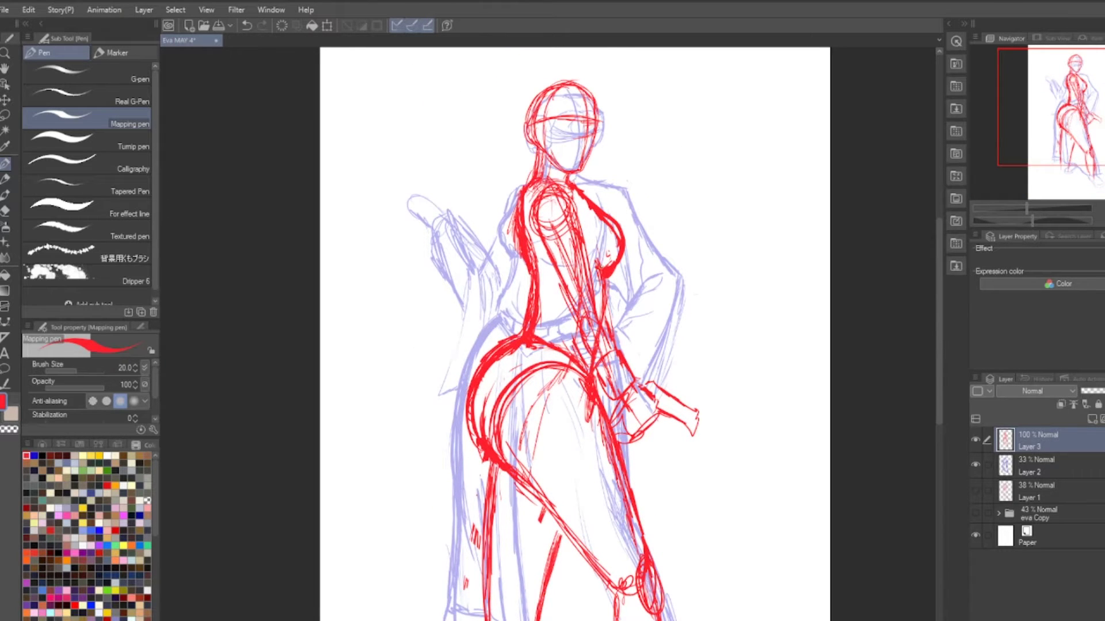
pyautogui.moveTo(529, 365); pyautogui.dragTo(501, 454)
# Try a knee oval and lower-leg lines on the rear leg, and erase that leg's old lines
pyautogui.scroll(-3, 546, 346)
pyautogui.moveTo(495, 362)
pyautogui.mouseDown()
pyautogui.moveTo(478, 438)
pyautogui.moveTo(484, 477)
pyautogui.mouseUp()
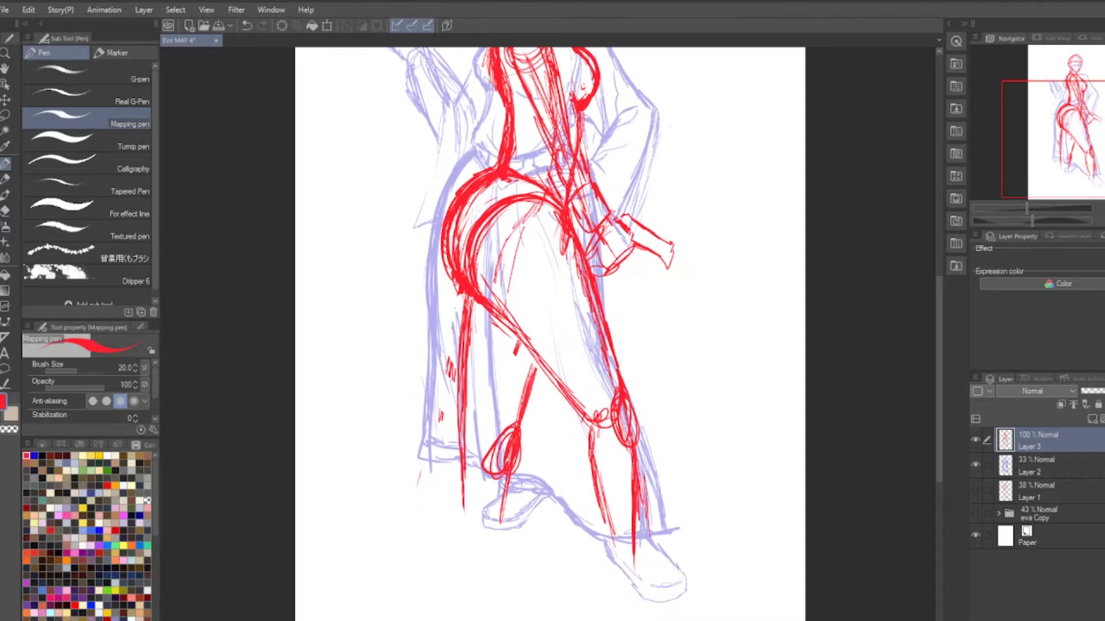
pyautogui.moveTo(477, 343); pyautogui.dragTo(466, 454)
pyautogui.moveTo(489, 426); pyautogui.dragTo(460, 555)
pyautogui.moveTo(507, 488); pyautogui.dragTo(482, 575)
pyautogui.scroll(3, 553, 333)
pyautogui.scroll(-3, 552, 334)
# Redraw the forward leg's angular knee and its lower-leg contours slanting back toward the ankle
pyautogui.moveTo(638, 443); pyautogui.dragTo(608, 571)
pyautogui.hotkey('ctrl', 'z')
pyautogui.moveTo(635, 370); pyautogui.dragTo(586, 540)
pyautogui.moveTo(639, 443); pyautogui.dragTo(603, 554)
pyautogui.hotkey('ctrl', 'z')
pyautogui.hotkey('ctrl', 'z')
# Redraw the rear thigh from under the buttock down to a tapered knee
pyautogui.scroll(2, 553, 333)
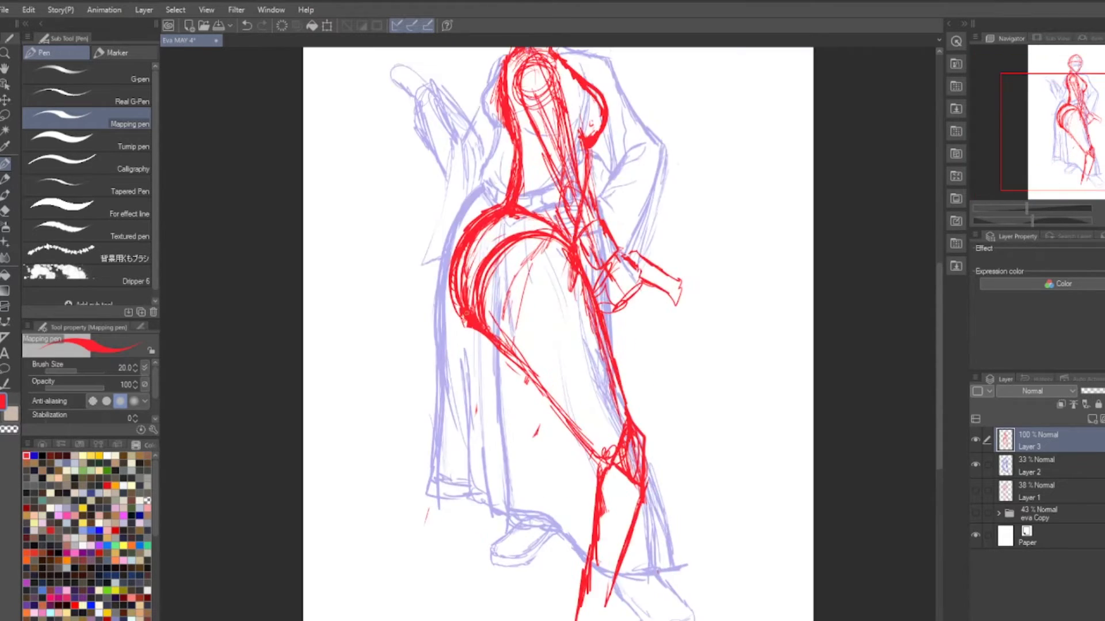
pyautogui.moveTo(469, 259); pyautogui.dragTo(460, 383)
pyautogui.moveTo(472, 328); pyautogui.dragTo(489, 455)
pyautogui.moveTo(544, 393); pyautogui.dragTo(531, 464)
pyautogui.moveTo(509, 360); pyautogui.dragTo(512, 503)
pyautogui.moveTo(546, 385); pyautogui.dragTo(515, 477)
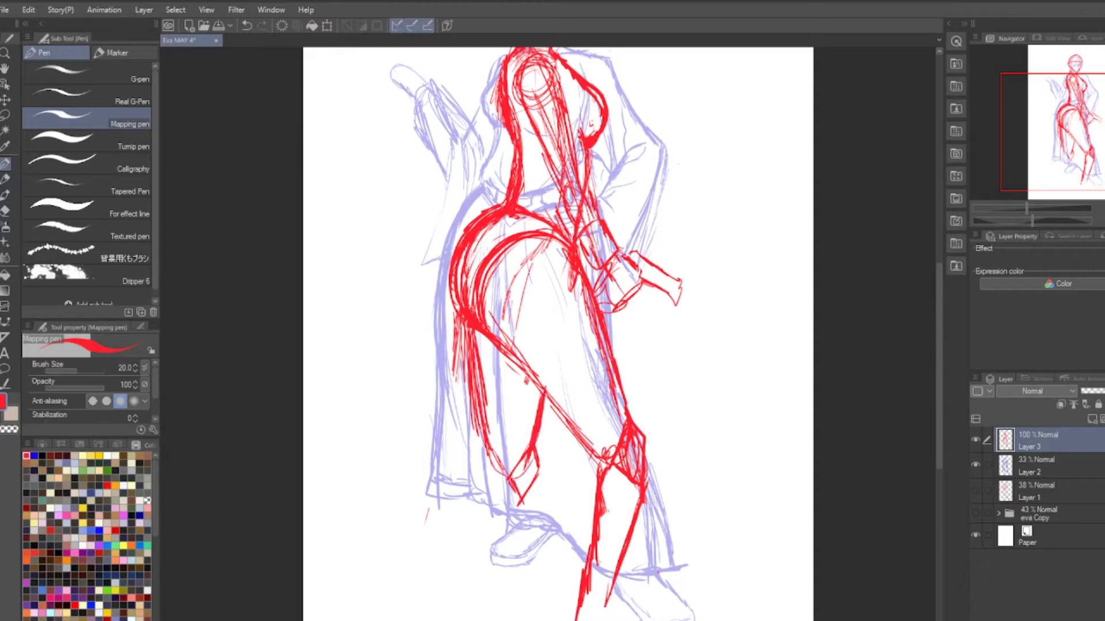
# Shape the rear knee and draw both sides of the rear lower leg down to the foot
pyautogui.moveTo(532, 417); pyautogui.dragTo(487, 506)
pyautogui.moveTo(500, 481); pyautogui.dragTo(486, 584)
pyautogui.moveTo(541, 463); pyautogui.dragTo(526, 532)
pyautogui.moveTo(532, 463); pyautogui.dragTo(509, 598)
pyautogui.scroll(-2, 553, 334)
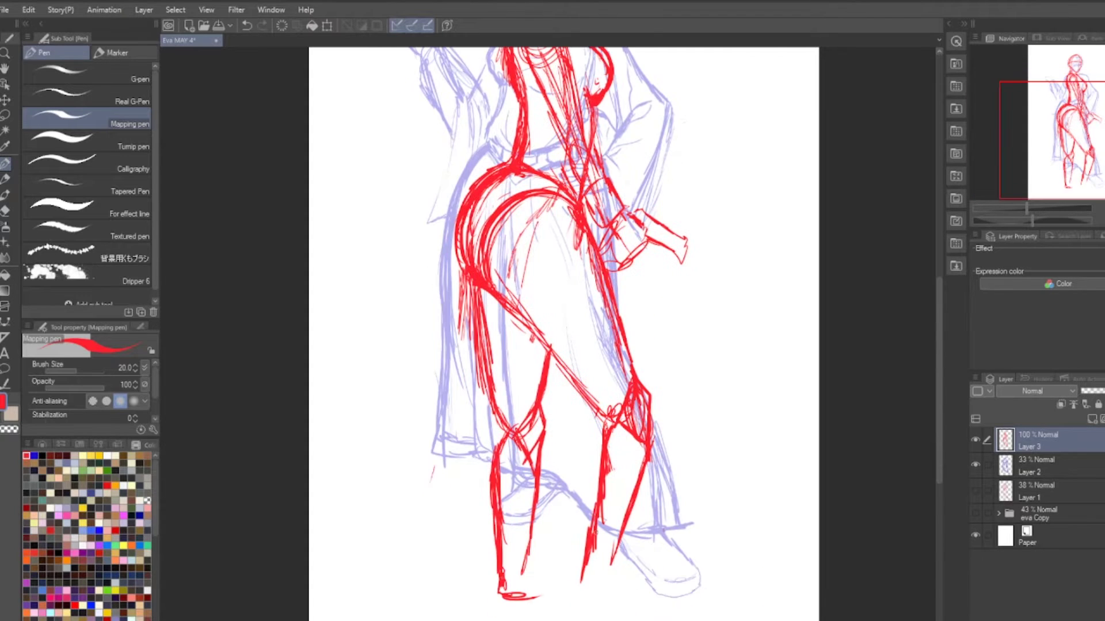
# Draw both feet at the ends of the legs, with round ankle joints, heels and soles
pyautogui.moveTo(605, 549); pyautogui.dragTo(596, 603)
pyautogui.moveTo(593, 607); pyautogui.dragTo(624, 615)
pyautogui.moveTo(601, 575); pyautogui.dragTo(610, 598)
pyautogui.moveTo(607, 557)
pyautogui.mouseDown()
pyautogui.moveTo(688, 599)
pyautogui.moveTo(613, 613)
pyautogui.mouseUp()
pyautogui.moveTo(529, 567); pyautogui.dragTo(520, 584)
pyautogui.moveTo(498, 572); pyautogui.dragTo(492, 594)
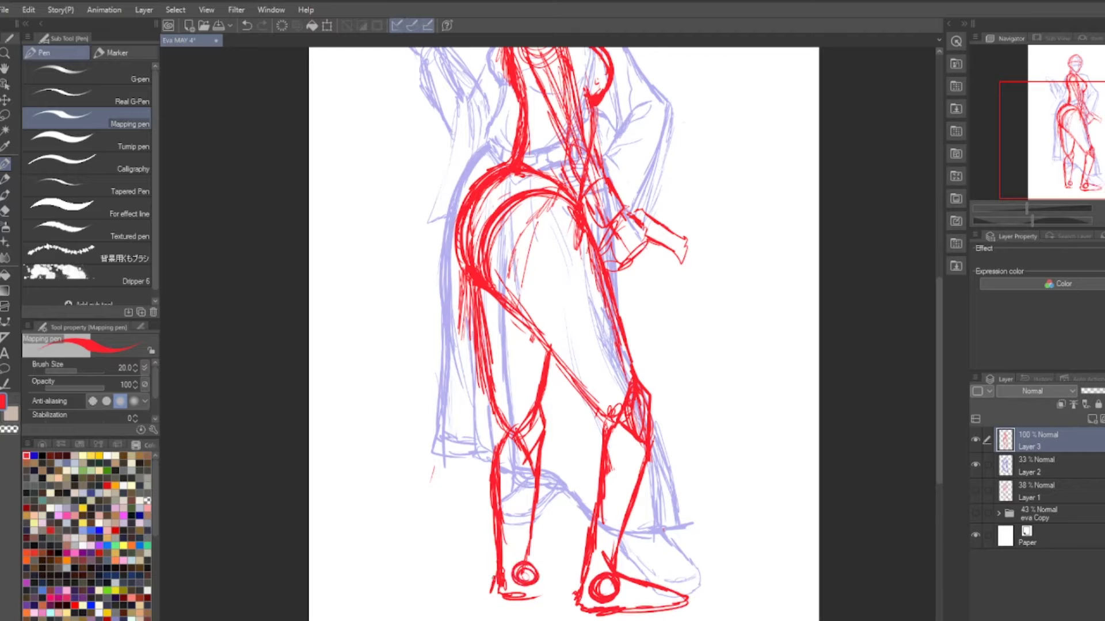
pyautogui.moveTo(606, 557); pyautogui.dragTo(599, 568)
pyautogui.moveTo(622, 609); pyautogui.dragTo(658, 612)
pyautogui.moveTo(527, 565); pyautogui.dragTo(518, 585)
pyautogui.moveTo(500, 596); pyautogui.dragTo(568, 594)
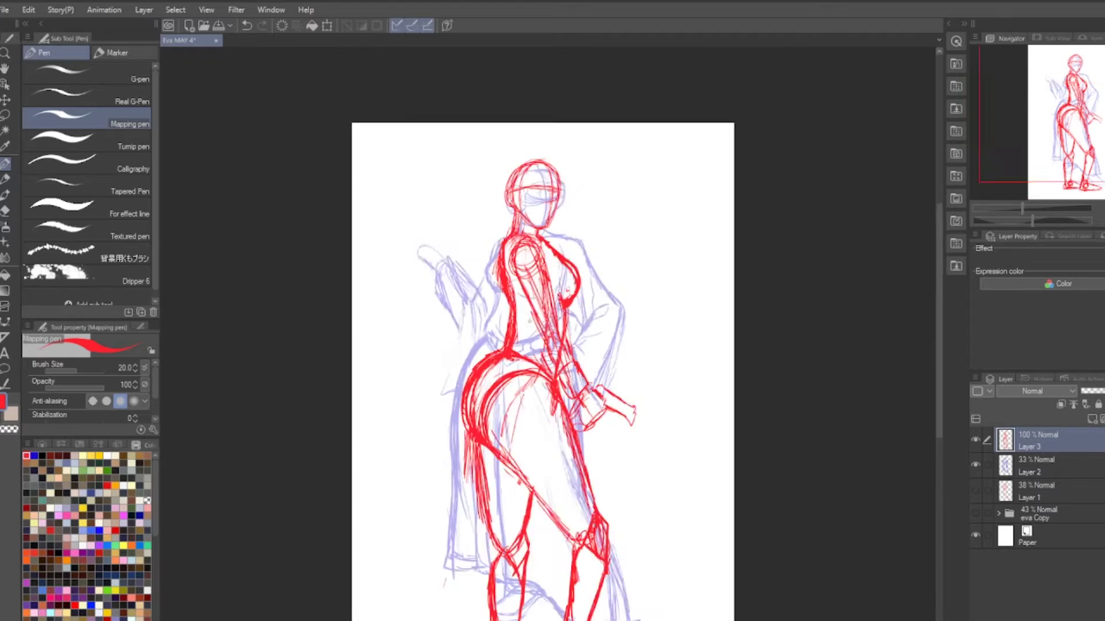
# Hide Layer 2 and redraw the red figure's lower back and outer buttock contour
pyautogui.scroll(3, 540, 368)
pyautogui.click(975, 465)
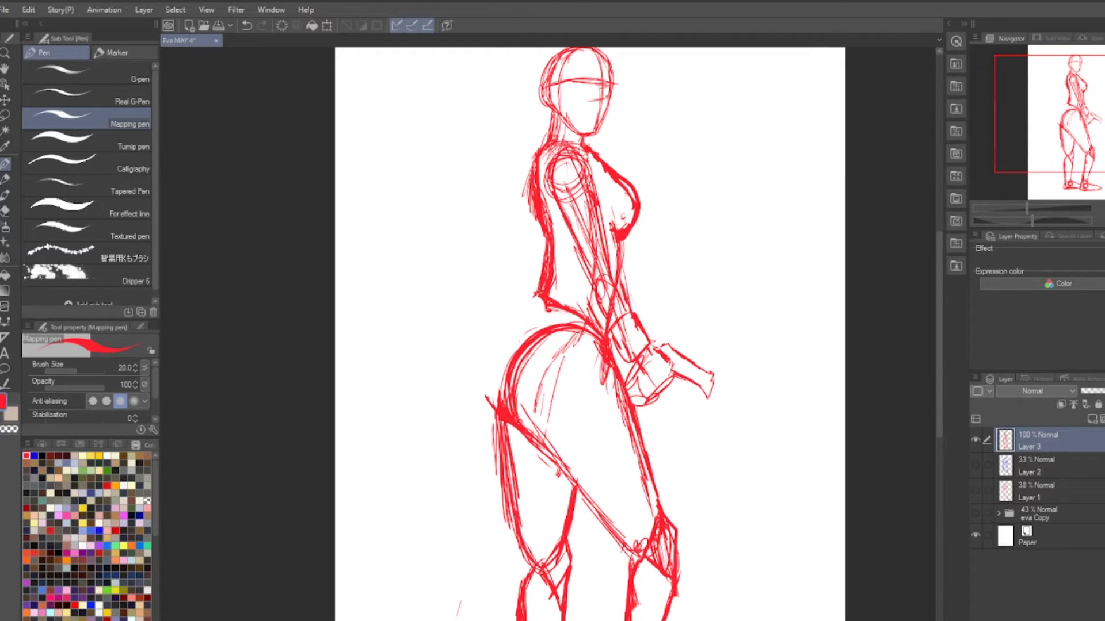
pyautogui.moveTo(545, 286)
pyautogui.mouseDown()
pyautogui.moveTo(485, 331)
pyautogui.moveTo(471, 409)
pyautogui.mouseUp()
pyautogui.scroll(-2, 501, 368)
pyautogui.scroll(2, 345, 311)
pyautogui.moveTo(360, 289)
pyautogui.mouseDown()
pyautogui.moveTo(312, 331)
pyautogui.moveTo(307, 415)
pyautogui.mouseUp()
pyautogui.moveTo(334, 304)
pyautogui.mouseDown()
pyautogui.moveTo(298, 356)
pyautogui.moveTo(331, 306)
pyautogui.moveTo(314, 288)
pyautogui.moveTo(281, 403)
pyautogui.mouseUp()
pyautogui.moveTo(316, 287); pyautogui.dragTo(293, 403)
pyautogui.scroll(-1, 299, 369)
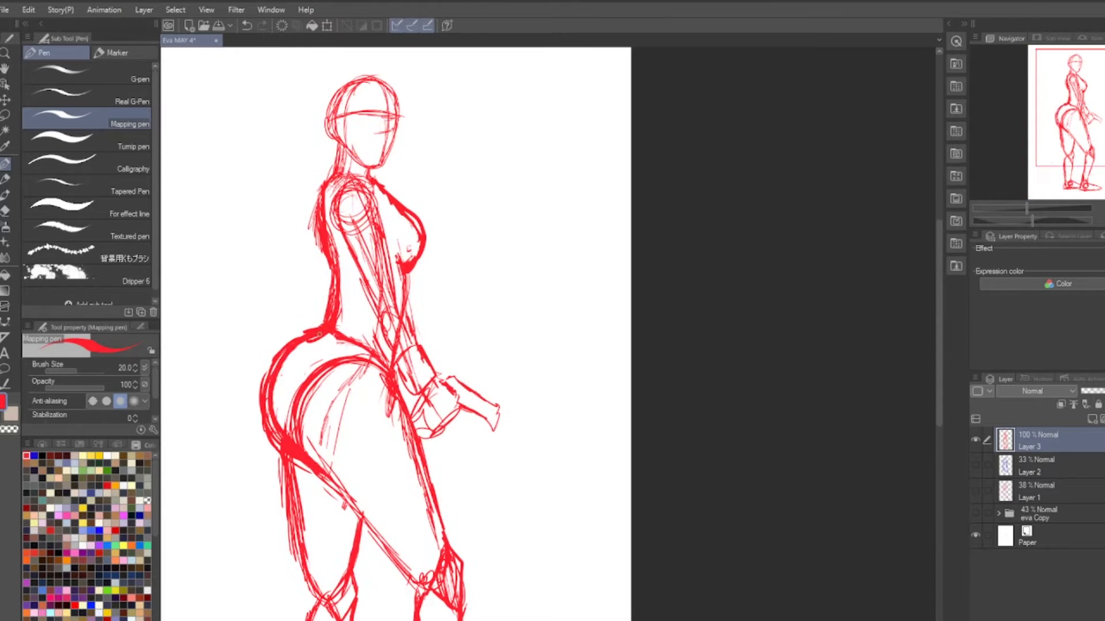
# Try restating the buttock curve, hip and lower-back line, and undo those strokes
pyautogui.moveTo(323, 325); pyautogui.dragTo(267, 443)
pyautogui.moveTo(368, 322); pyautogui.dragTo(302, 403)
pyautogui.hotkey('ctrl', 'z')
pyautogui.moveTo(331, 237); pyautogui.dragTo(318, 325)
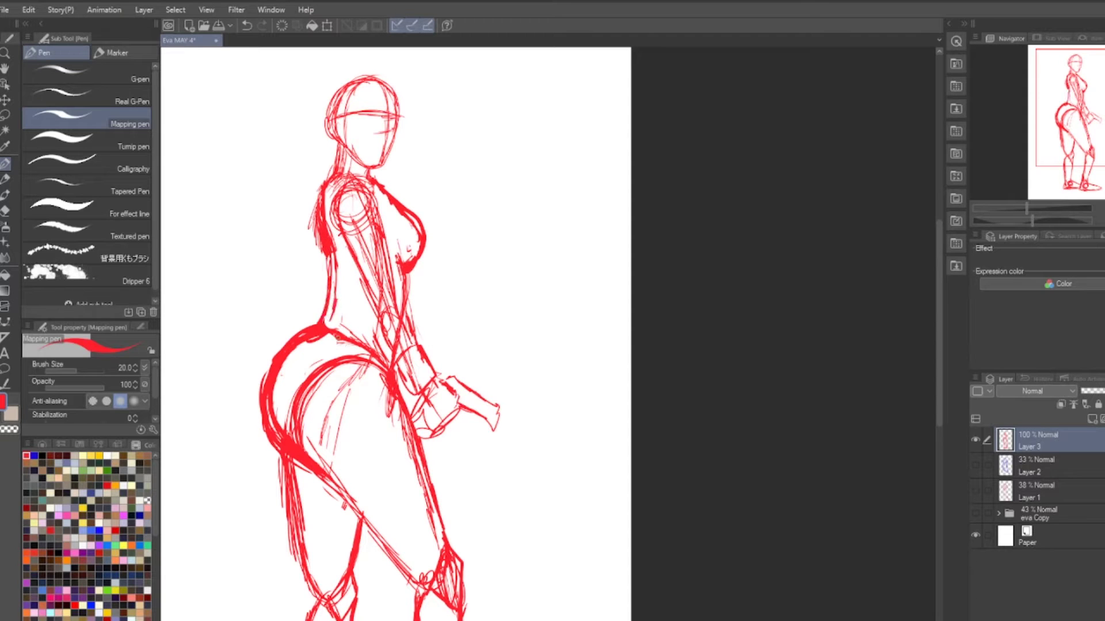
pyautogui.moveTo(385, 335); pyautogui.dragTo(350, 362)
pyautogui.hotkey('ctrl', 'z')
pyautogui.hotkey('ctrl', 'z')
pyautogui.scroll(-3, 281, 429)
pyautogui.scroll(3, 280, 429)
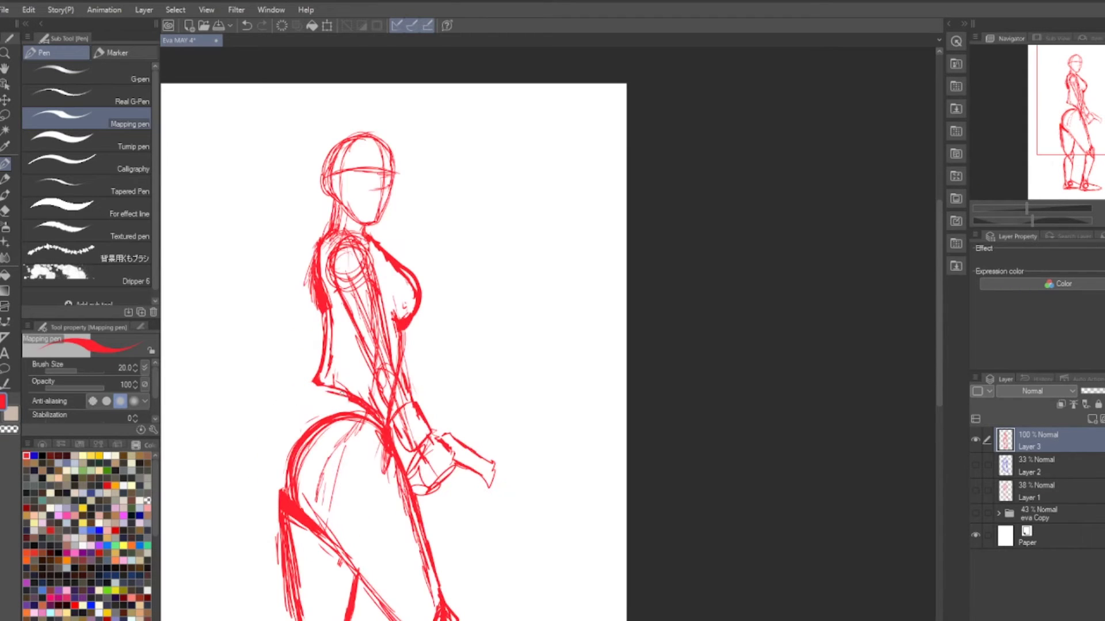
# Try a fuller buttock outline with an inner contour, flowing out of the lower back
pyautogui.moveTo(298, 384)
pyautogui.mouseDown()
pyautogui.moveTo(271, 494)
pyautogui.moveTo(290, 401)
pyautogui.moveTo(255, 467)
pyautogui.moveTo(275, 501)
pyautogui.mouseUp()
pyautogui.hotkey('ctrl', 'z')
pyautogui.moveTo(327, 345); pyautogui.dragTo(296, 387)
pyautogui.scroll(-2, 345, 345)
pyautogui.moveTo(334, 550); pyautogui.dragTo(308, 593)
pyautogui.moveTo(313, 495); pyautogui.dragTo(302, 576)
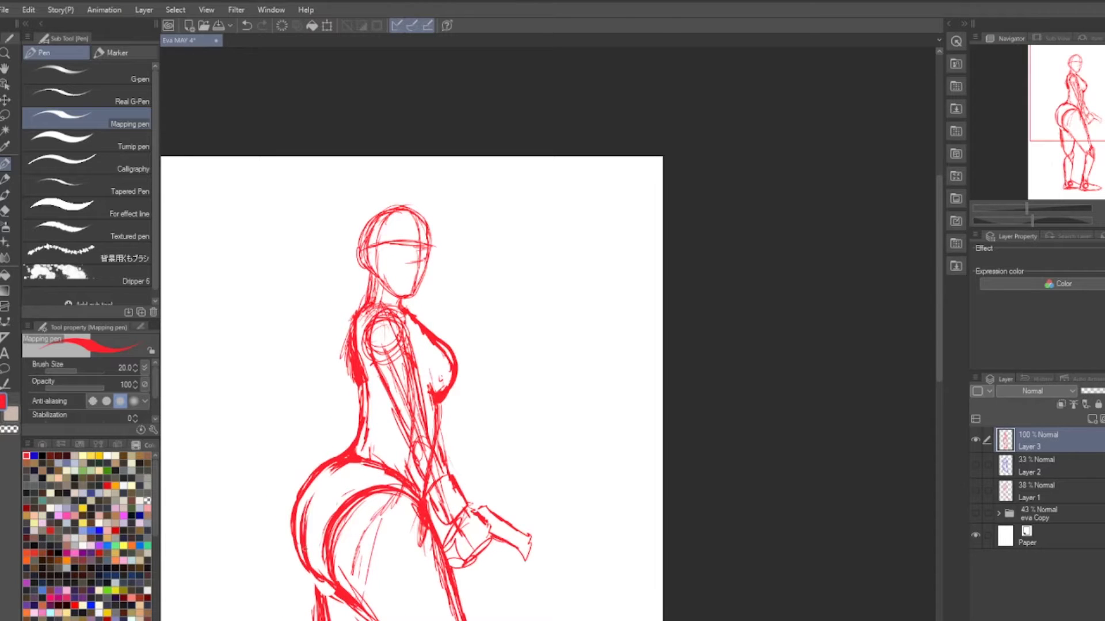
# Undo the last buttock stroke, try alternative outer curves, and undo those as well
pyautogui.scroll(2, 286, 421)
pyautogui.hotkey('ctrl', 'z')
pyautogui.moveTo(291, 403); pyautogui.dragTo(279, 466)
pyautogui.scroll(-1, 293, 394)
pyautogui.moveTo(319, 371)
pyautogui.mouseDown()
pyautogui.moveTo(273, 414)
pyautogui.moveTo(262, 489)
pyautogui.mouseUp()
pyautogui.hotkey('ctrl', 'z')
pyautogui.hotkey('ctrl', 'z')
pyautogui.hotkey('ctrl', 'z')
pyautogui.hotkey('ctrl', 'z')
# Redraw the rear buttock with a rounder outline from the waist down to the thigh, plus an inner contour curve
pyautogui.moveTo(285, 409); pyautogui.dragTo(250, 503)
pyautogui.moveTo(319, 377); pyautogui.dragTo(296, 388)
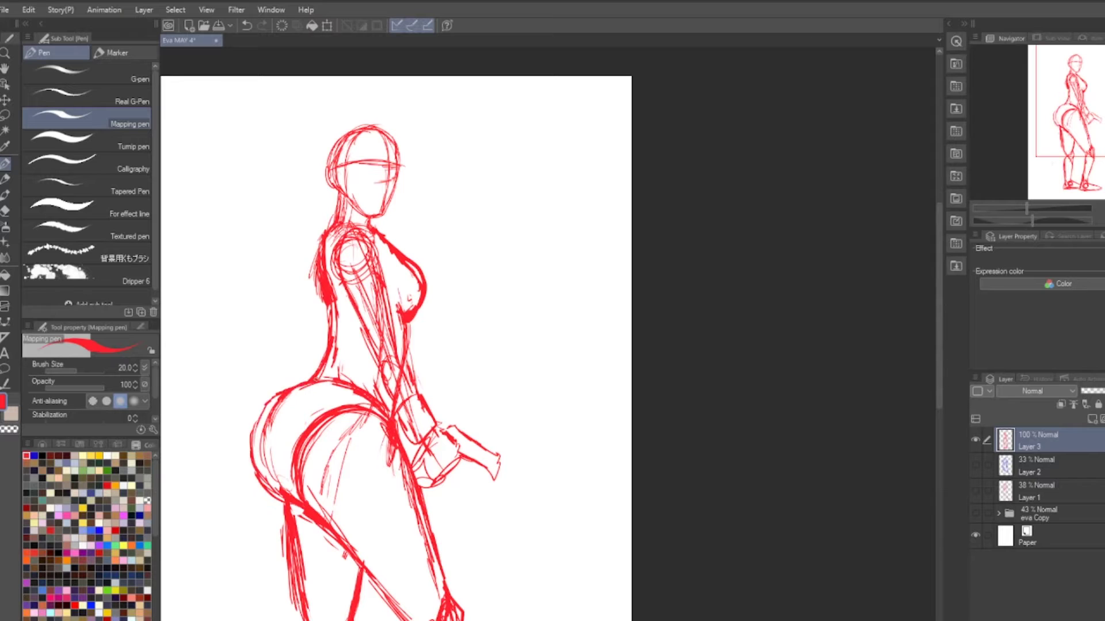
pyautogui.scroll(-1, 369, 385)
pyautogui.hotkey('ctrl', 'z')
pyautogui.moveTo(397, 313)
pyautogui.mouseDown()
pyautogui.moveTo(384, 317)
pyautogui.moveTo(368, 407)
pyautogui.mouseUp()
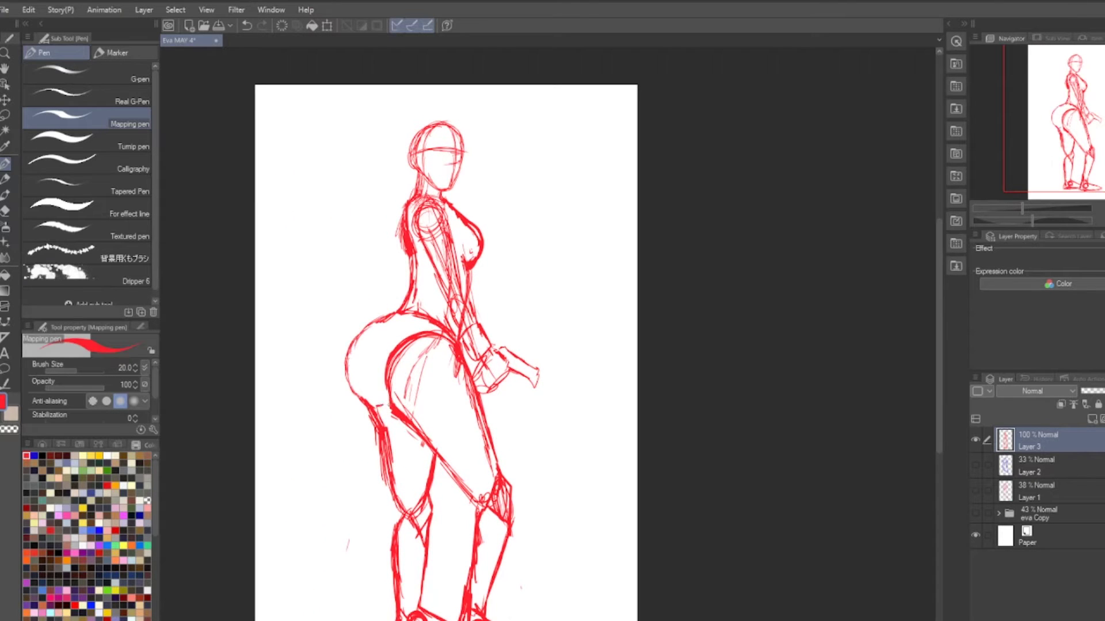
pyautogui.moveTo(402, 345); pyautogui.dragTo(375, 396)
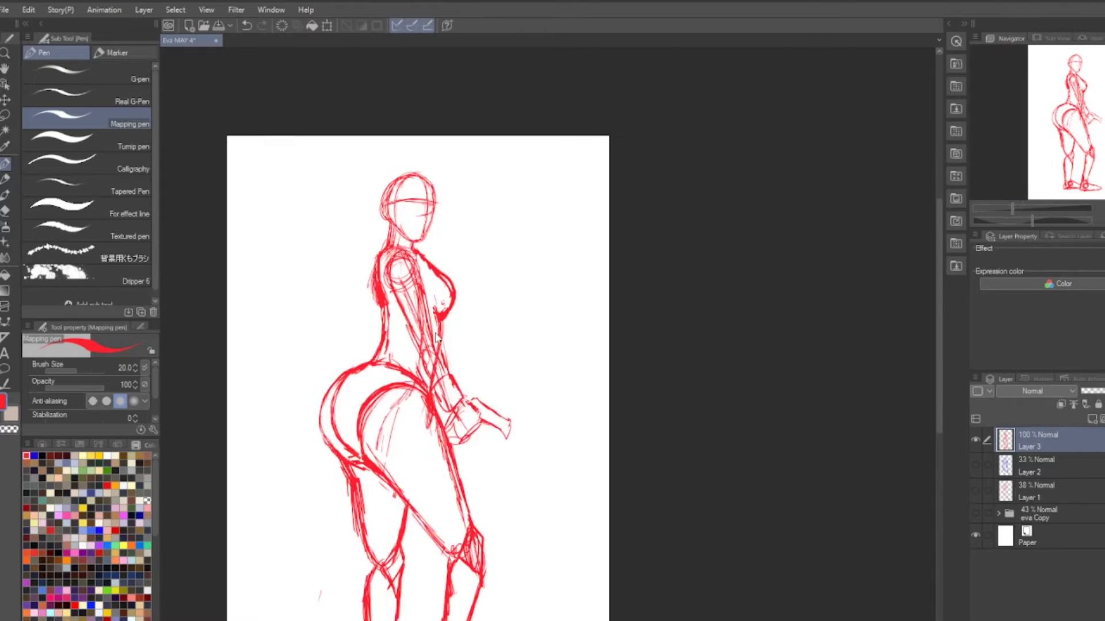
# Strengthen the forward thigh's front contour and thicken the buttock outline up into the lower back
pyautogui.moveTo(437, 426); pyautogui.dragTo(478, 529)
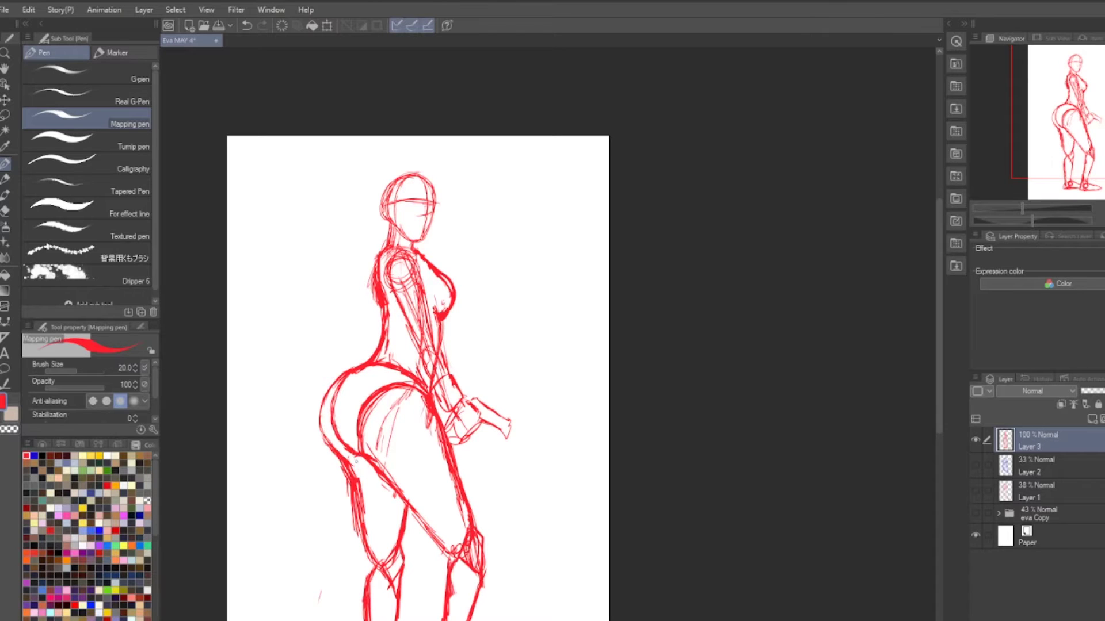
pyautogui.scroll(1, 418, 374)
pyautogui.scroll(-1, 418, 374)
pyautogui.scroll(1, 418, 374)
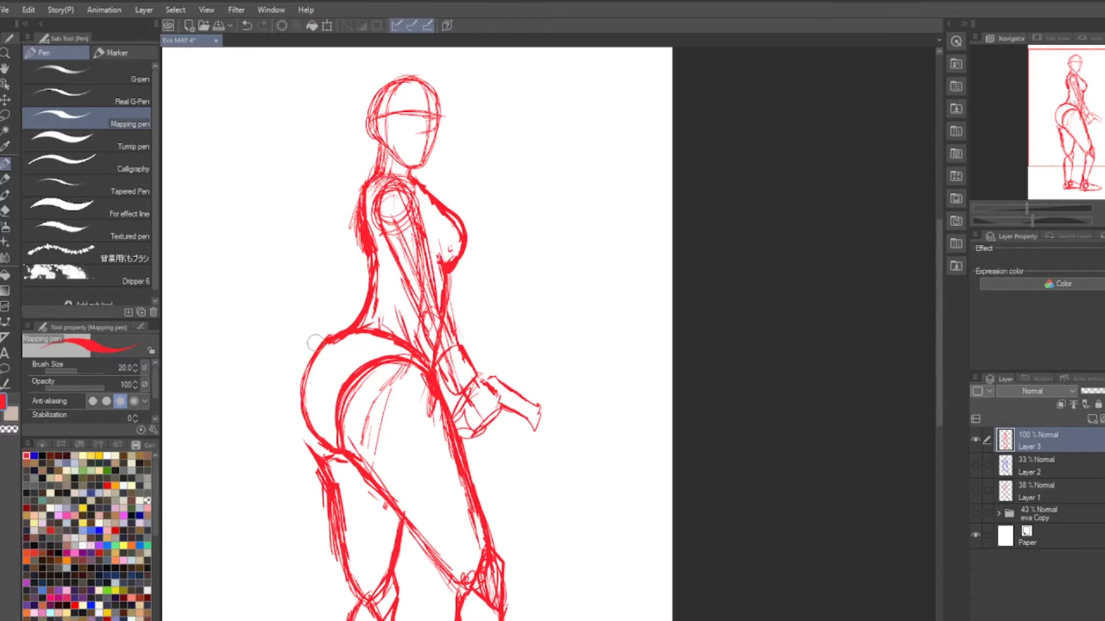
pyautogui.moveTo(348, 366); pyautogui.dragTo(324, 451)
pyautogui.moveTo(316, 359); pyautogui.dragTo(290, 452)
pyautogui.moveTo(322, 341); pyautogui.dragTo(393, 325)
pyautogui.scroll(-3, 417, 345)
pyautogui.scroll(2, 418, 346)
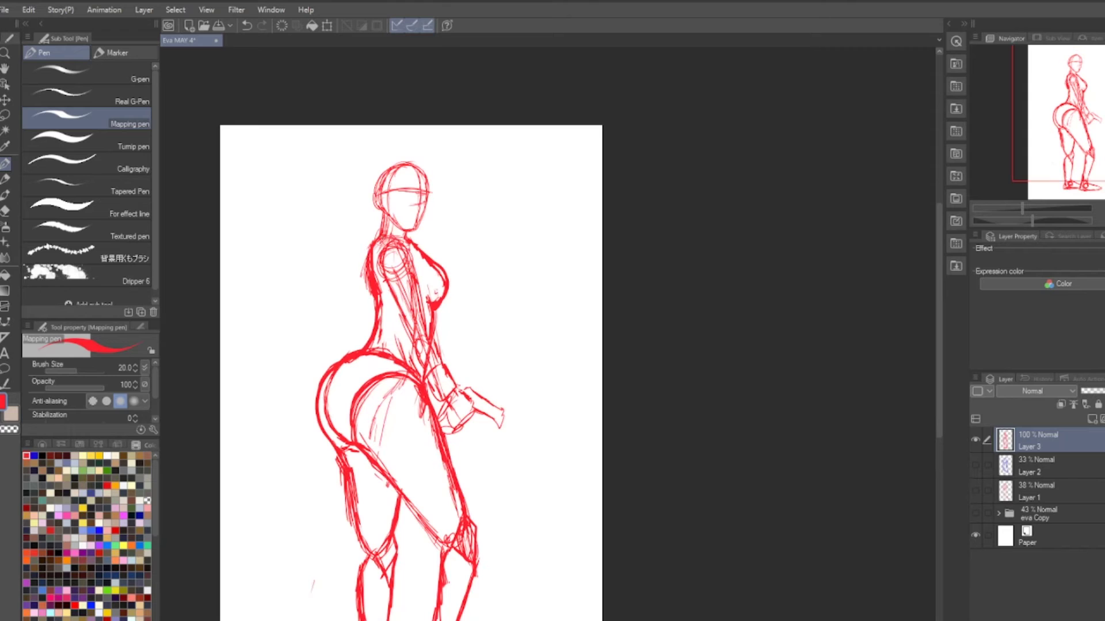
# Darken the contours of the near arm, the gun hand and the curve of the back
pyautogui.scroll(3, 435, 382)
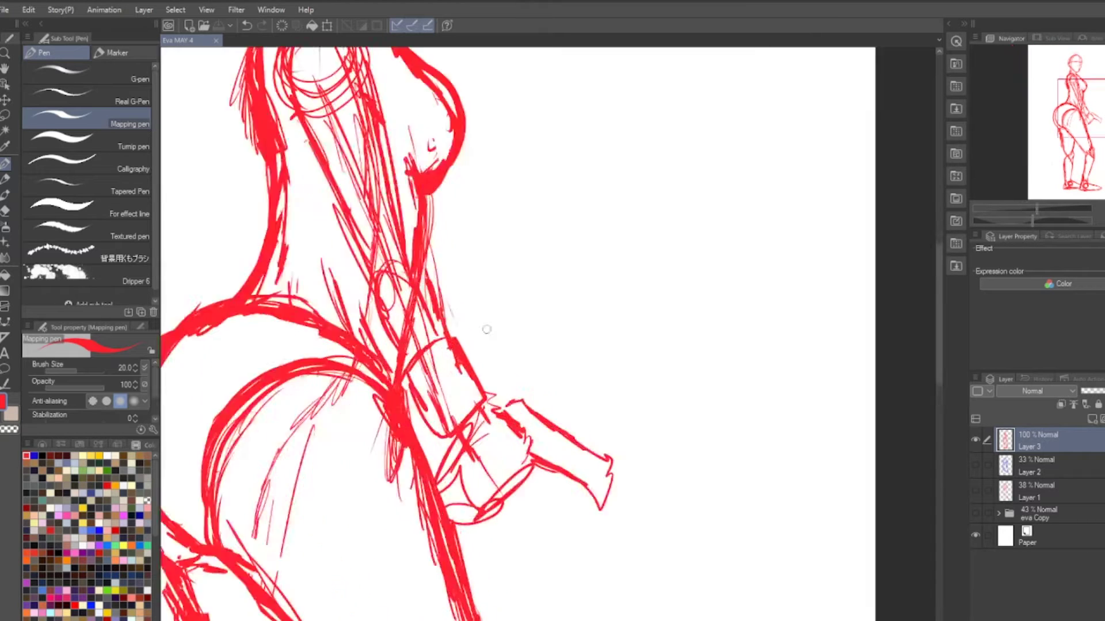
pyautogui.scroll(-2, 483, 325)
pyautogui.moveTo(495, 322); pyautogui.dragTo(469, 379)
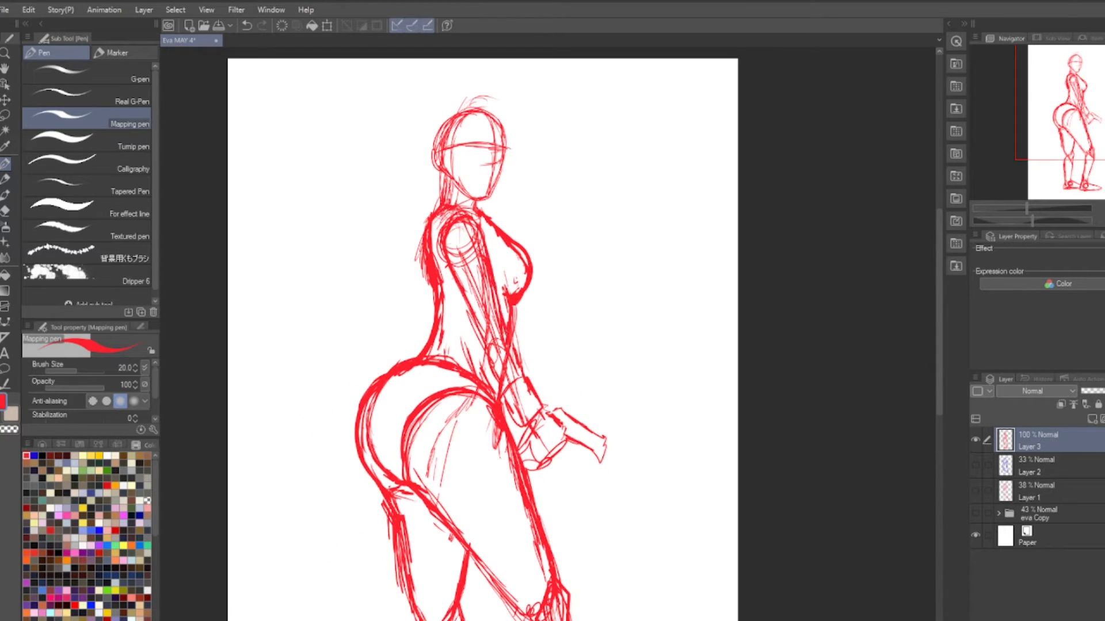
pyautogui.moveTo(453, 280); pyautogui.dragTo(518, 380)
pyautogui.moveTo(515, 423); pyautogui.dragTo(576, 452)
pyautogui.moveTo(448, 255); pyautogui.dragTo(432, 362)
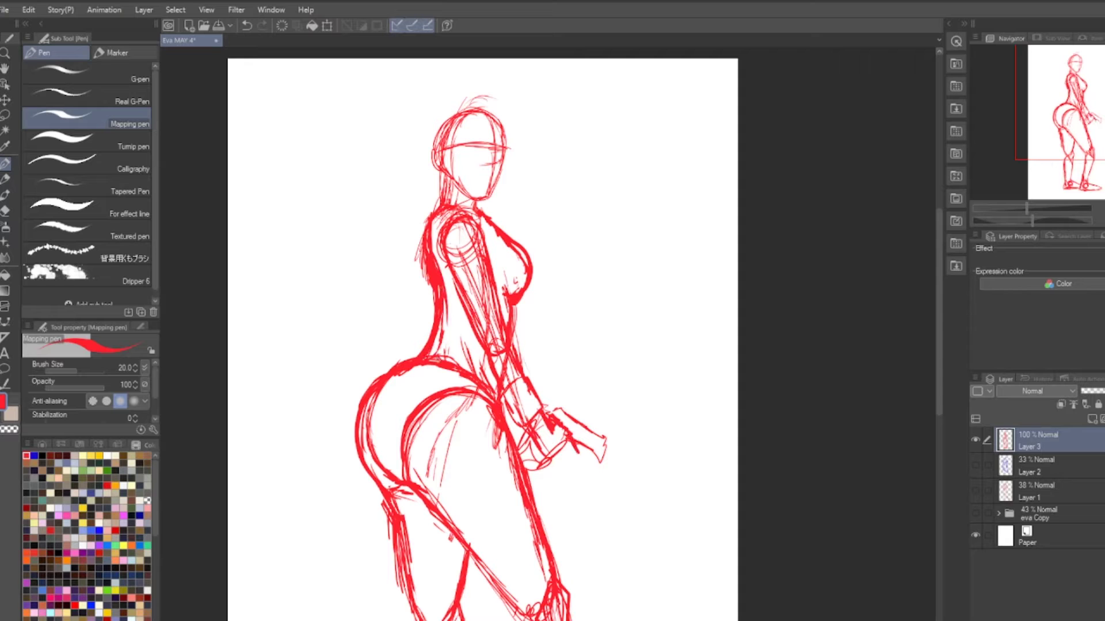
# Reinforce the waist line, the crease under the buttock and the underside of the forward thigh
pyautogui.moveTo(444, 299); pyautogui.dragTo(439, 337)
pyautogui.moveTo(460, 403)
pyautogui.mouseDown()
pyautogui.moveTo(445, 380)
pyautogui.moveTo(443, 259)
pyautogui.mouseUp()
pyautogui.moveTo(408, 475); pyautogui.dragTo(398, 505)
pyautogui.moveTo(503, 498)
pyautogui.mouseDown()
pyautogui.moveTo(496, 571)
pyautogui.moveTo(402, 359)
pyautogui.mouseUp()
pyautogui.moveTo(394, 343); pyautogui.dragTo(428, 353)
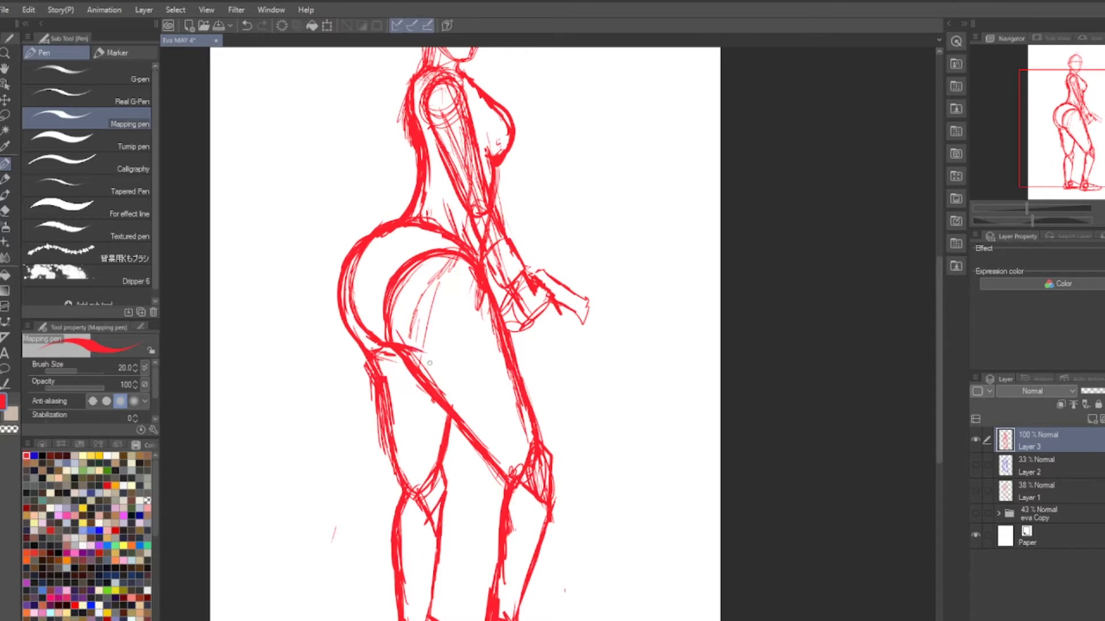
# Restate the front of the face, the jawline to the chin and the front of the neck
pyautogui.scroll(-3, 465, 333)
pyautogui.scroll(5, 414, 161)
pyautogui.scroll(1, 414, 172)
pyautogui.moveTo(483, 179); pyautogui.dragTo(443, 251)
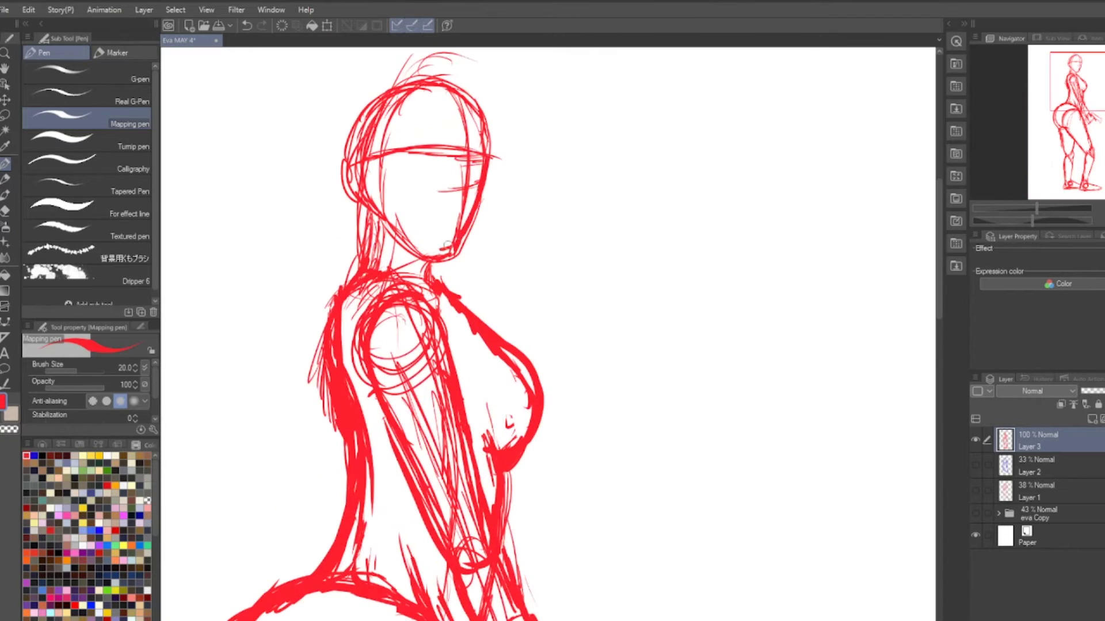
pyautogui.moveTo(368, 210); pyautogui.dragTo(451, 250)
pyautogui.moveTo(429, 248); pyautogui.dragTo(432, 275)
# Lasso the head and rotate it backward so that the chin tilts up
pyautogui.press('m')
pyautogui.moveTo(472, 66); pyautogui.dragTo(345, 85)
pyautogui.hotkey('ctrl', 't')
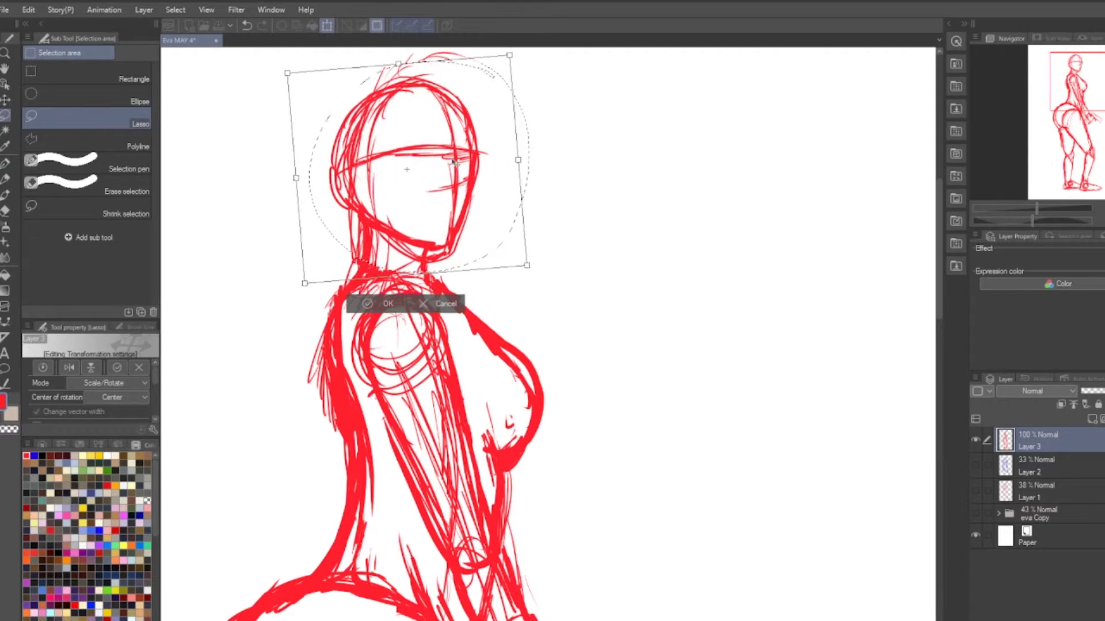
pyautogui.press('Escape')
pyautogui.click(327, 27)
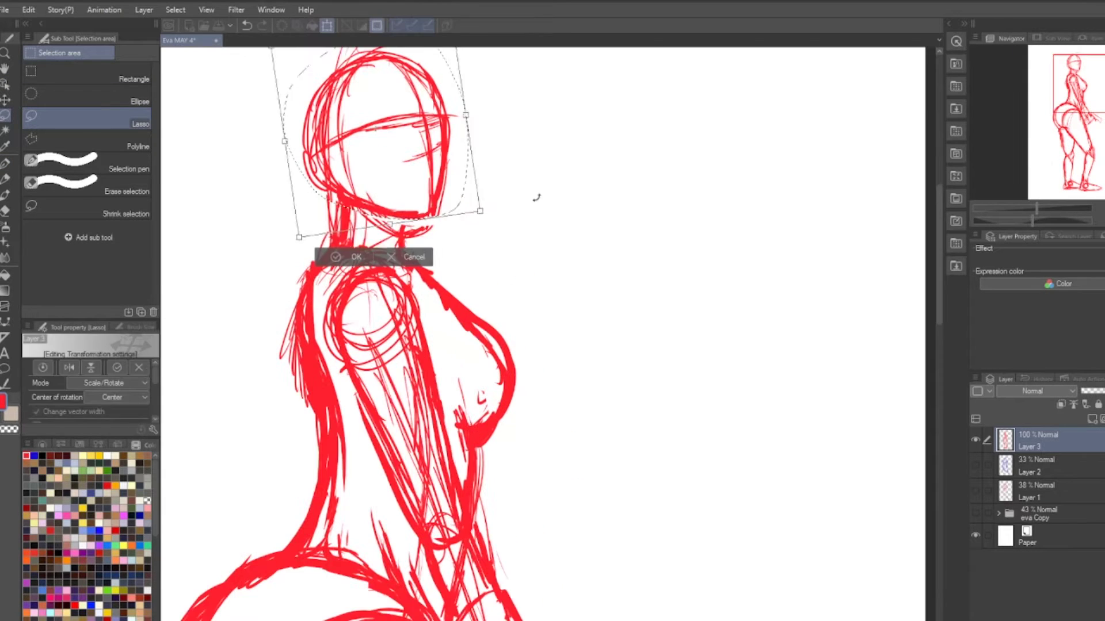
pyautogui.press('Return')
pyautogui.press('p')
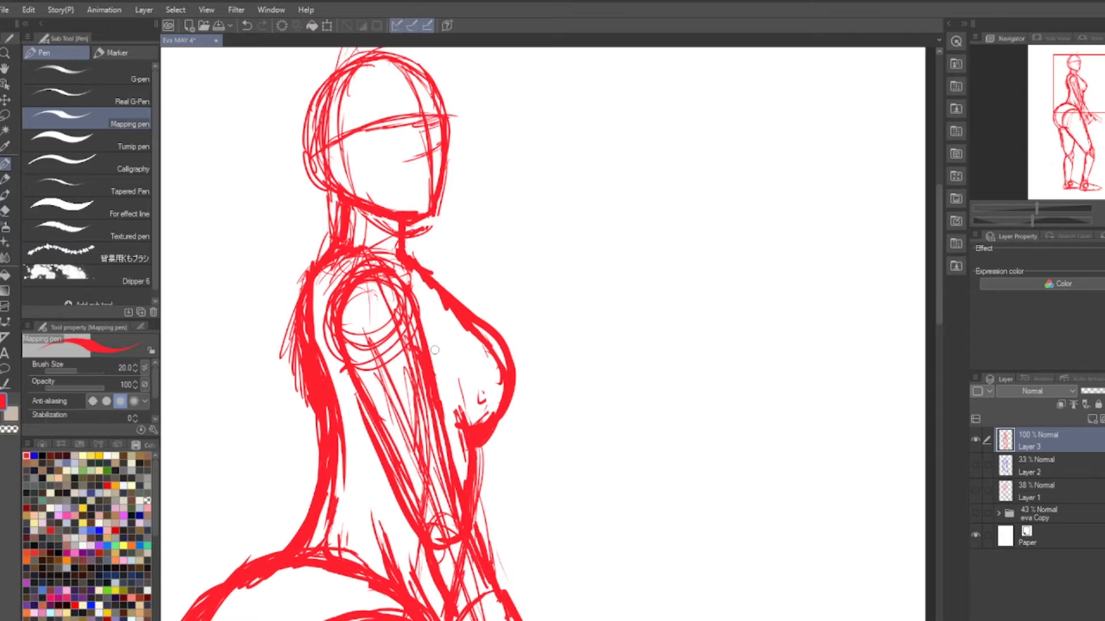
# Fade Layer 3 to 41% and draw the face and jaw in blue at brush size 10 on a new layer
pyautogui.hotkey('ctrl', 'shift', 'n')
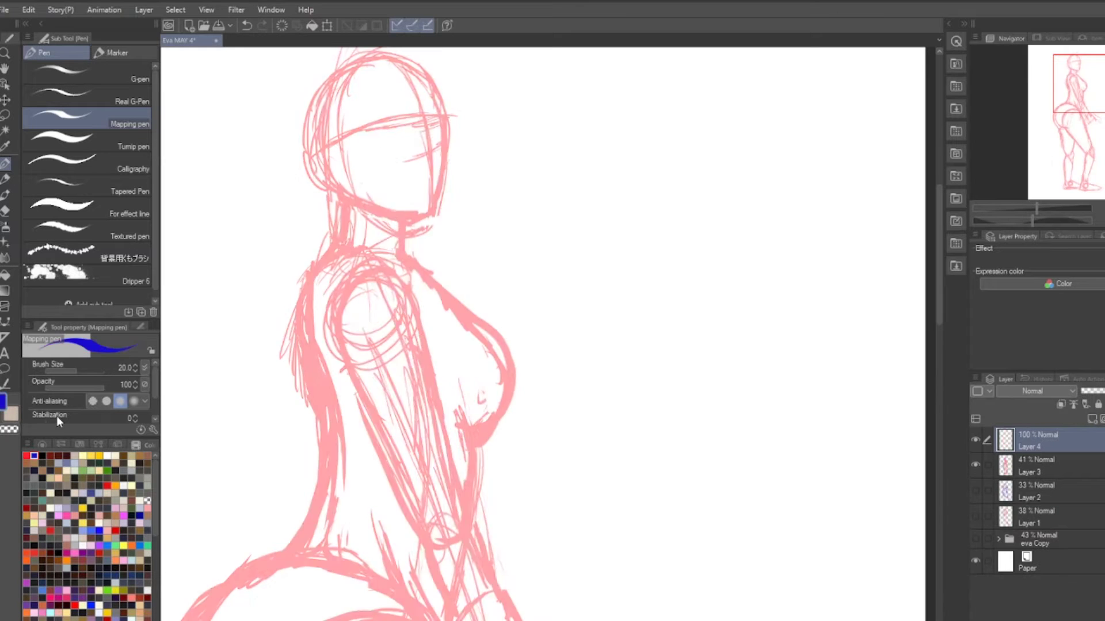
pyautogui.scroll(3, 435, 288)
pyautogui.moveTo(489, 195); pyautogui.dragTo(495, 216)
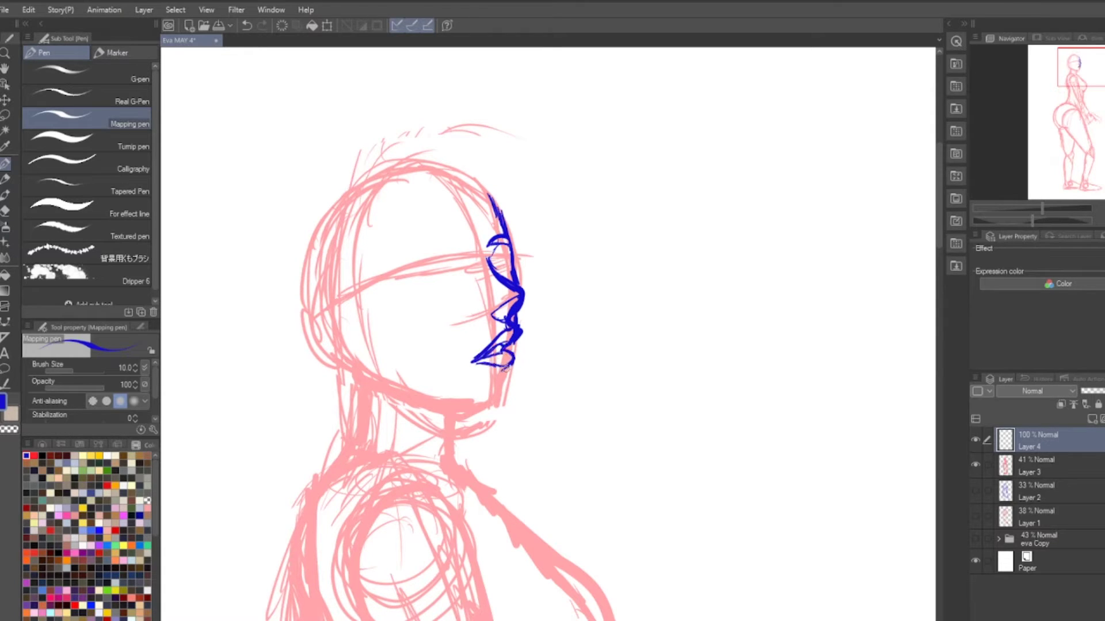
pyautogui.moveTo(498, 229); pyautogui.dragTo(493, 246)
pyautogui.moveTo(376, 262); pyautogui.dragTo(471, 230)
pyautogui.moveTo(467, 401)
pyautogui.mouseDown()
pyautogui.moveTo(355, 340)
pyautogui.moveTo(471, 403)
pyautogui.mouseUp()
pyautogui.moveTo(344, 344); pyautogui.dragTo(348, 204)
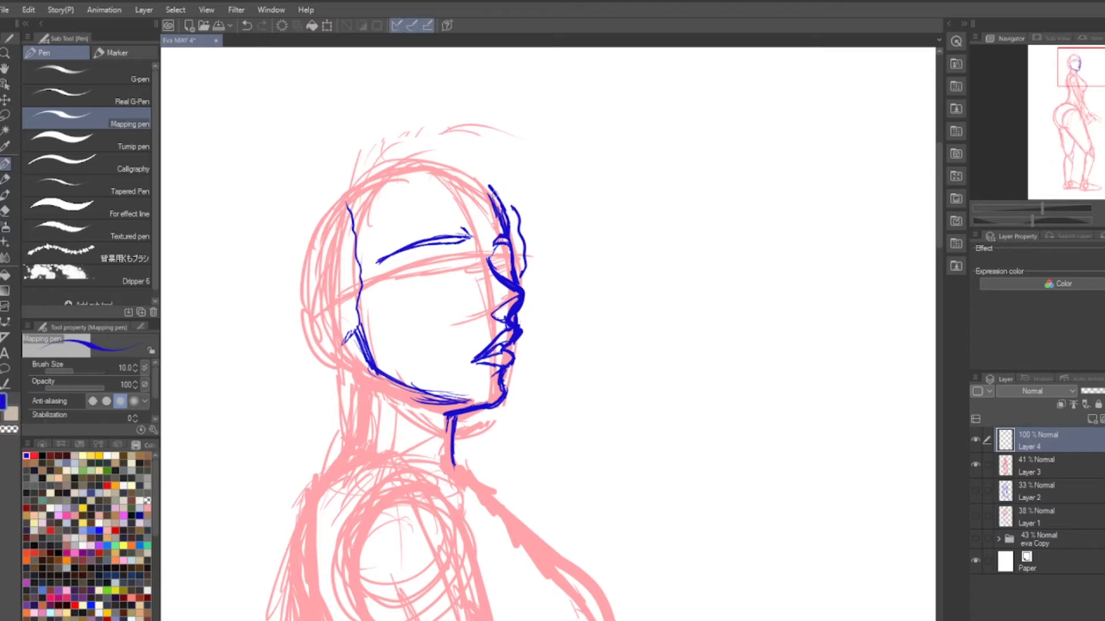
# Undo the last face stroke and draw the hood's edge over the forehead with its outline around the crown
pyautogui.hotkey('ctrl', 'z')
pyautogui.moveTo(448, 167); pyautogui.dragTo(504, 190)
pyautogui.hotkey('ctrl', 'z')
pyautogui.moveTo(438, 147)
pyautogui.mouseDown()
pyautogui.moveTo(489, 172)
pyautogui.moveTo(489, 189)
pyautogui.mouseUp()
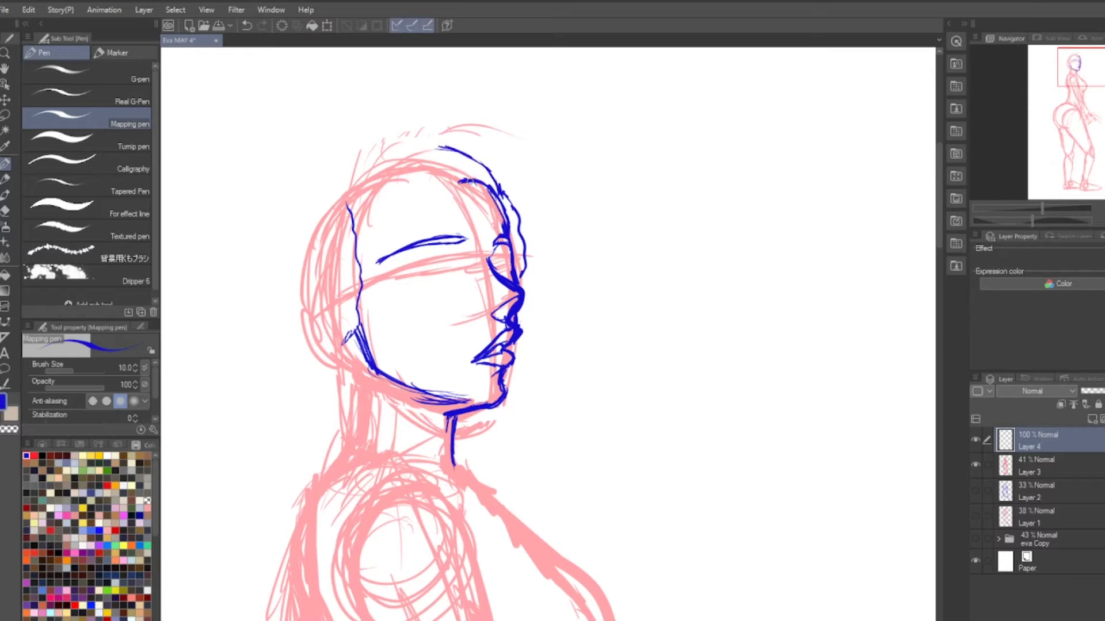
pyautogui.moveTo(355, 250); pyautogui.dragTo(467, 180)
pyautogui.moveTo(411, 157); pyautogui.dragTo(478, 178)
pyautogui.moveTo(435, 132)
pyautogui.mouseDown()
pyautogui.moveTo(502, 190)
pyautogui.moveTo(309, 224)
pyautogui.mouseUp()
# Draw the hood's side edges down past the face and its folds around the neck
pyautogui.moveTo(332, 170)
pyautogui.mouseDown()
pyautogui.moveTo(322, 389)
pyautogui.moveTo(448, 493)
pyautogui.mouseUp()
pyautogui.moveTo(341, 394)
pyautogui.mouseDown()
pyautogui.moveTo(461, 411)
pyautogui.moveTo(497, 478)
pyautogui.mouseUp()
pyautogui.moveTo(525, 218)
pyautogui.mouseDown()
pyautogui.moveTo(518, 475)
pyautogui.moveTo(547, 482)
pyautogui.mouseUp()
pyautogui.moveTo(479, 476); pyautogui.dragTo(566, 559)
pyautogui.moveTo(518, 288)
pyautogui.mouseDown()
pyautogui.moveTo(576, 461)
pyautogui.moveTo(624, 314)
pyautogui.mouseUp()
# Draw the hood's loose cloth hanging behind the head, with fold lines and an uneven hem
pyautogui.moveTo(542, 155)
pyautogui.mouseDown()
pyautogui.moveTo(413, 183)
pyautogui.moveTo(509, 158)
pyautogui.mouseUp()
pyautogui.moveTo(403, 196); pyautogui.dragTo(426, 467)
pyautogui.moveTo(405, 190)
pyautogui.mouseDown()
pyautogui.moveTo(377, 248)
pyautogui.moveTo(348, 449)
pyautogui.mouseUp()
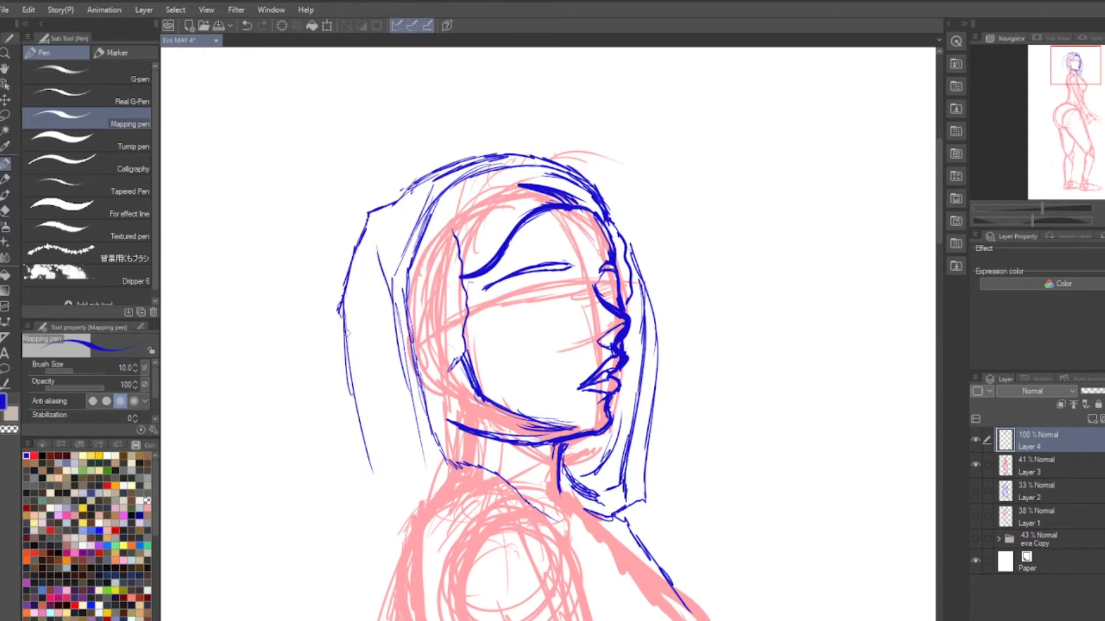
pyautogui.moveTo(362, 334); pyautogui.dragTo(380, 488)
pyautogui.moveTo(345, 446)
pyautogui.mouseDown()
pyautogui.moveTo(337, 498)
pyautogui.moveTo(425, 482)
pyautogui.moveTo(334, 241)
pyautogui.mouseUp()
# Draw the clothed chest contour down to the abdomen and the collar line across the neck
pyautogui.scroll(-2, 402, 403)
pyautogui.moveTo(544, 259); pyautogui.dragTo(625, 402)
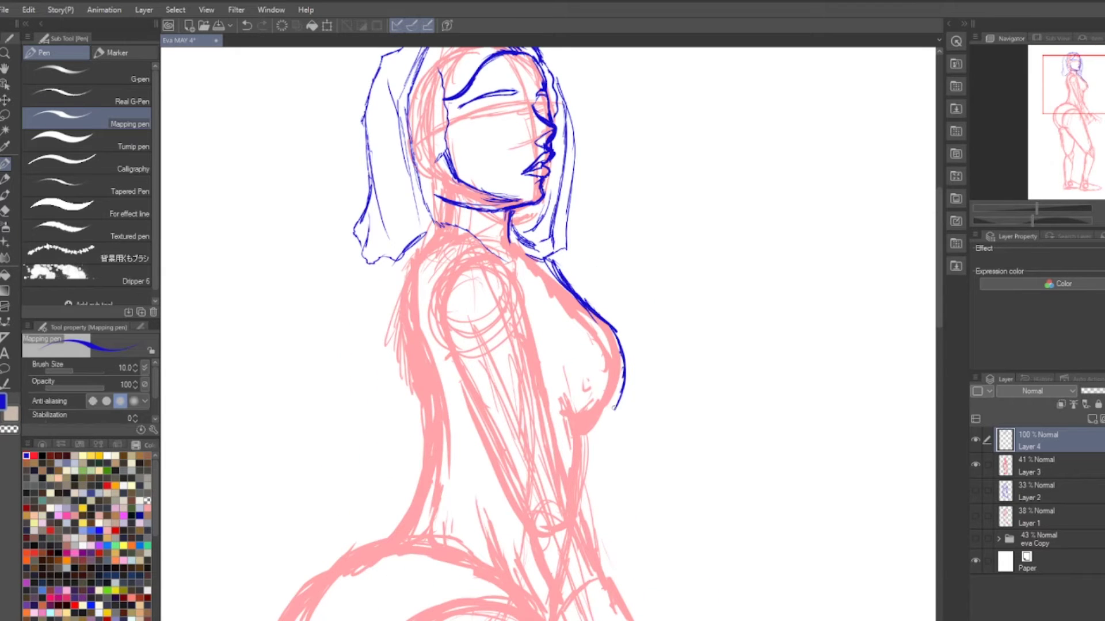
pyautogui.moveTo(619, 345); pyautogui.dragTo(587, 486)
pyautogui.moveTo(549, 282); pyautogui.dragTo(444, 219)
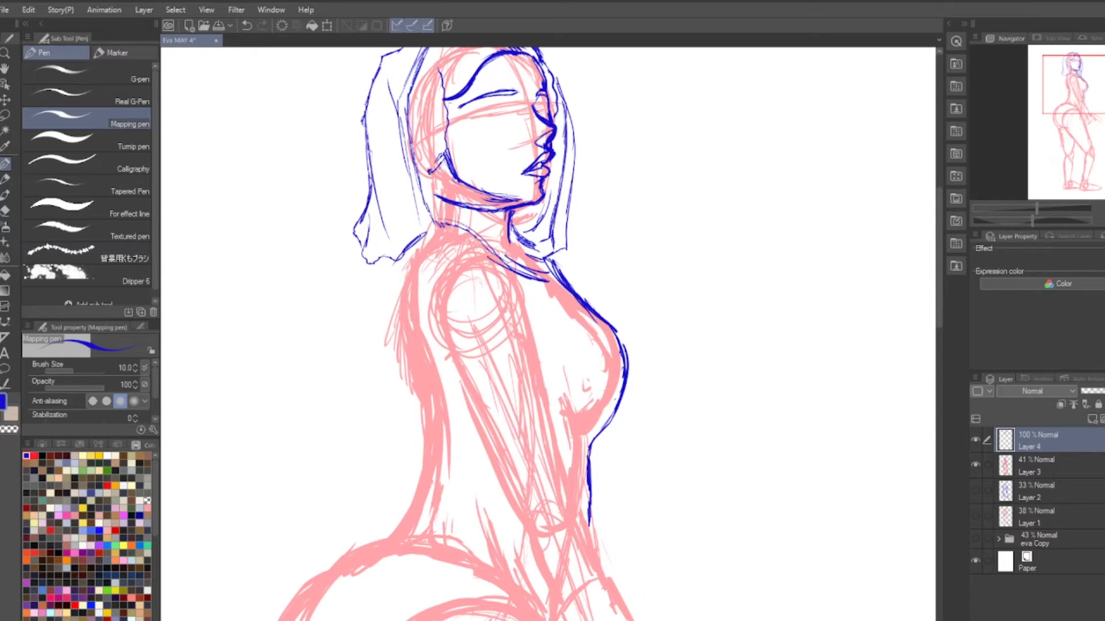
# Darken the hood's inner edge beside the neck and draw the shoulder and back contour to a flared waist hem
pyautogui.moveTo(425, 87); pyautogui.dragTo(463, 237)
pyautogui.moveTo(455, 229)
pyautogui.mouseDown()
pyautogui.moveTo(483, 250)
pyautogui.moveTo(428, 314)
pyautogui.mouseUp()
pyautogui.scroll(-2, 546, 334)
pyautogui.scroll(2, 547, 334)
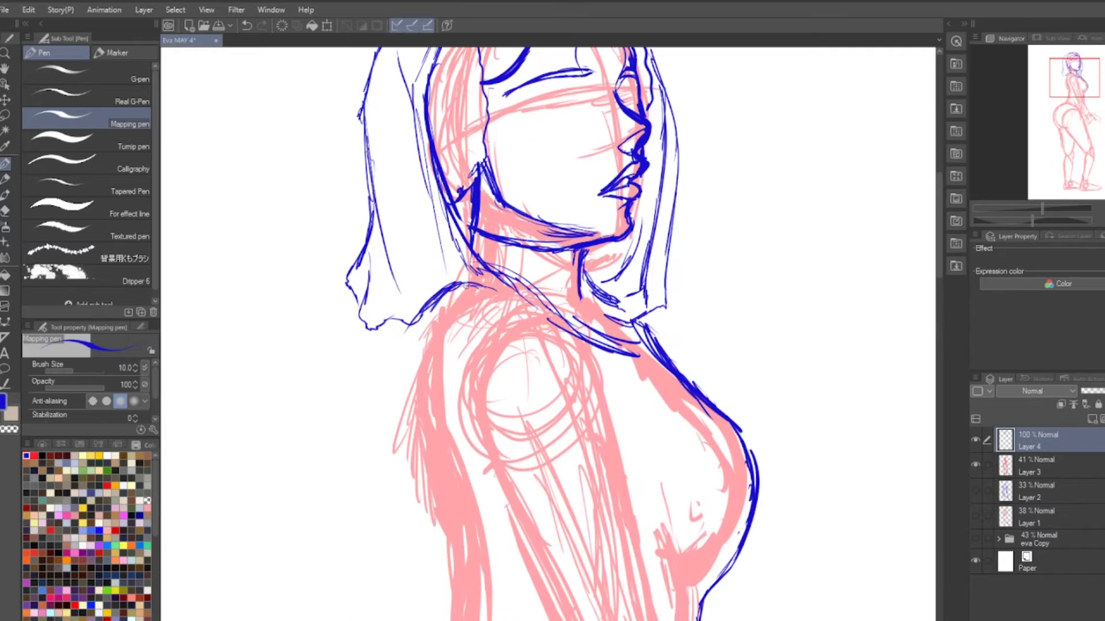
pyautogui.scroll(-2, 546, 334)
pyautogui.scroll(2, 546, 334)
pyautogui.moveTo(429, 195); pyautogui.dragTo(419, 358)
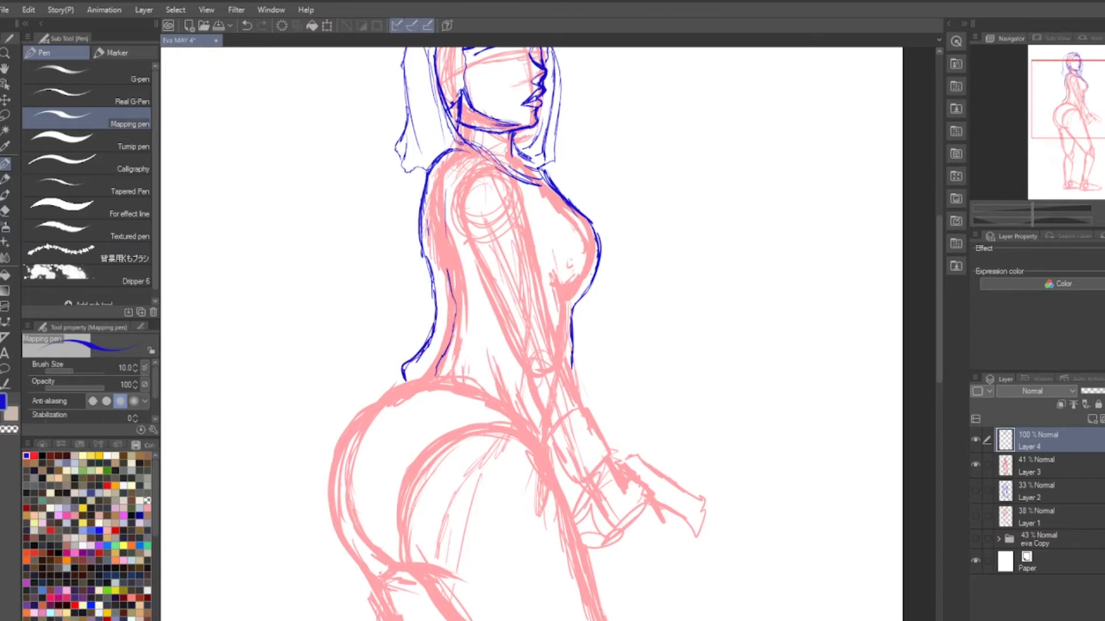
# Draw the wide sleeve hanging from the shoulder to the wrist, with a pointed lower edge and open cuff
pyautogui.moveTo(455, 190)
pyautogui.mouseDown()
pyautogui.moveTo(509, 544)
pyautogui.moveTo(477, 476)
pyautogui.moveTo(575, 523)
pyautogui.mouseUp()
pyautogui.hotkey('ctrl', 'z')
pyautogui.moveTo(613, 461); pyautogui.dragTo(543, 546)
pyautogui.moveTo(532, 231); pyautogui.dragTo(572, 379)
pyautogui.moveTo(475, 196)
pyautogui.mouseDown()
pyautogui.moveTo(537, 426)
pyautogui.moveTo(607, 480)
pyautogui.mouseUp()
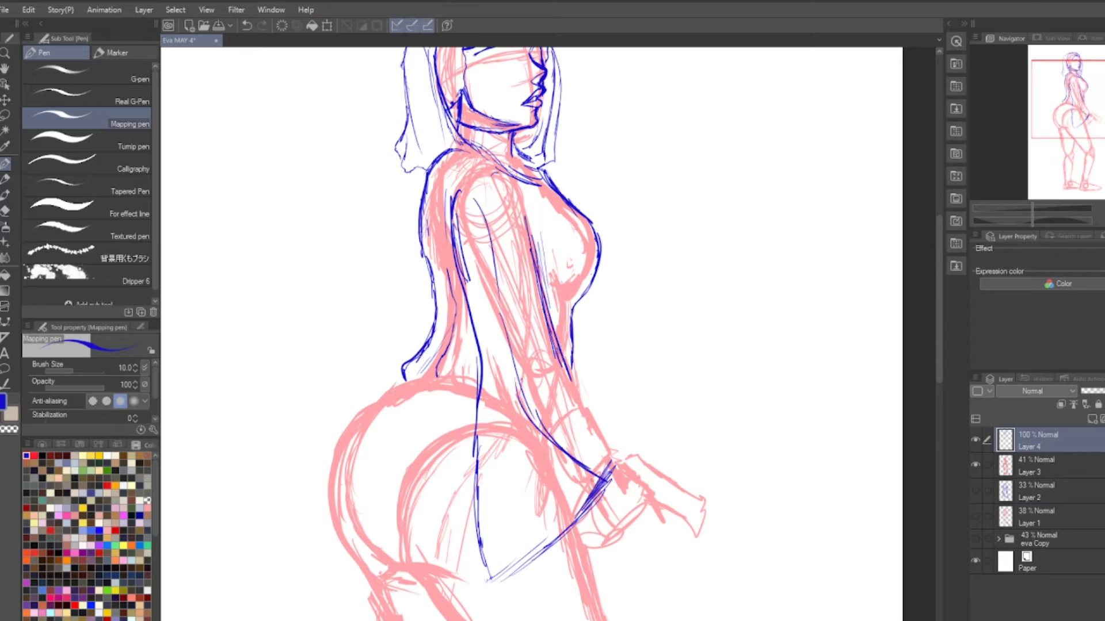
# Draw the skirt's rear outline over the buttock and its front edge down from the sleeve
pyautogui.scroll(-2, 547, 334)
pyautogui.scroll(2, 546, 334)
pyautogui.moveTo(356, 218); pyautogui.dragTo(336, 343)
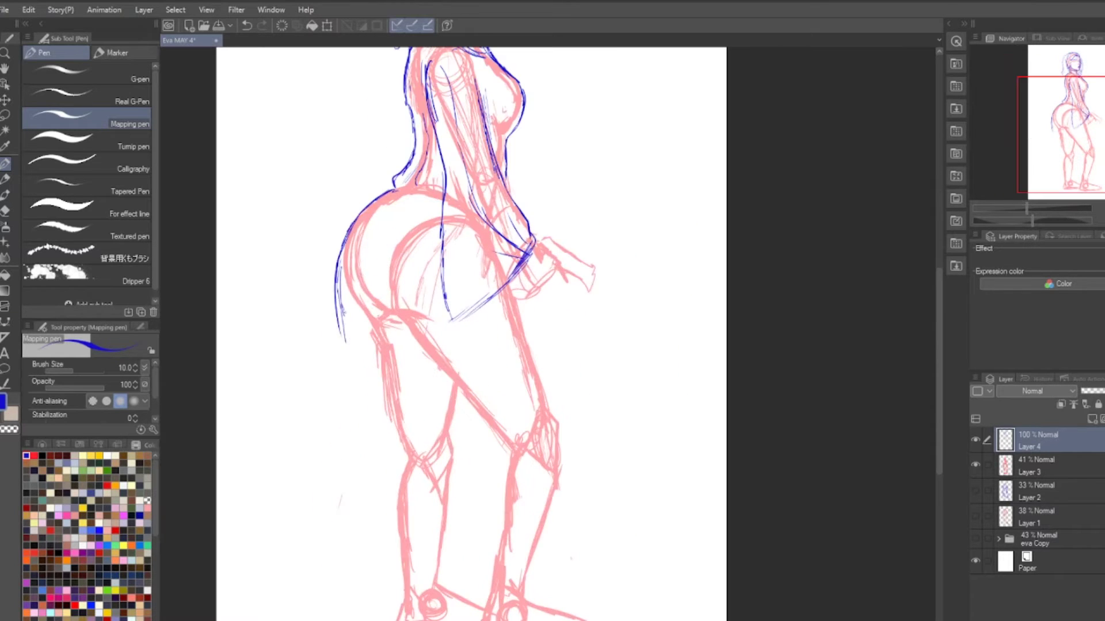
pyautogui.moveTo(369, 262); pyautogui.dragTo(343, 466)
pyautogui.moveTo(561, 273); pyautogui.dragTo(515, 408)
# Extend the skirt's front and back edges toward the feet and close them with a wavy hem
pyautogui.scroll(-2, 547, 334)
pyautogui.moveTo(604, 604); pyautogui.dragTo(509, 317)
pyautogui.moveTo(510, 442)
pyautogui.mouseDown()
pyautogui.moveTo(532, 512)
pyautogui.moveTo(433, 535)
pyautogui.mouseUp()
pyautogui.moveTo(422, 354); pyautogui.dragTo(437, 441)
pyautogui.moveTo(352, 445); pyautogui.dragTo(358, 487)
pyautogui.moveTo(339, 410)
pyautogui.mouseDown()
pyautogui.moveTo(325, 566)
pyautogui.moveTo(440, 590)
pyautogui.mouseUp()
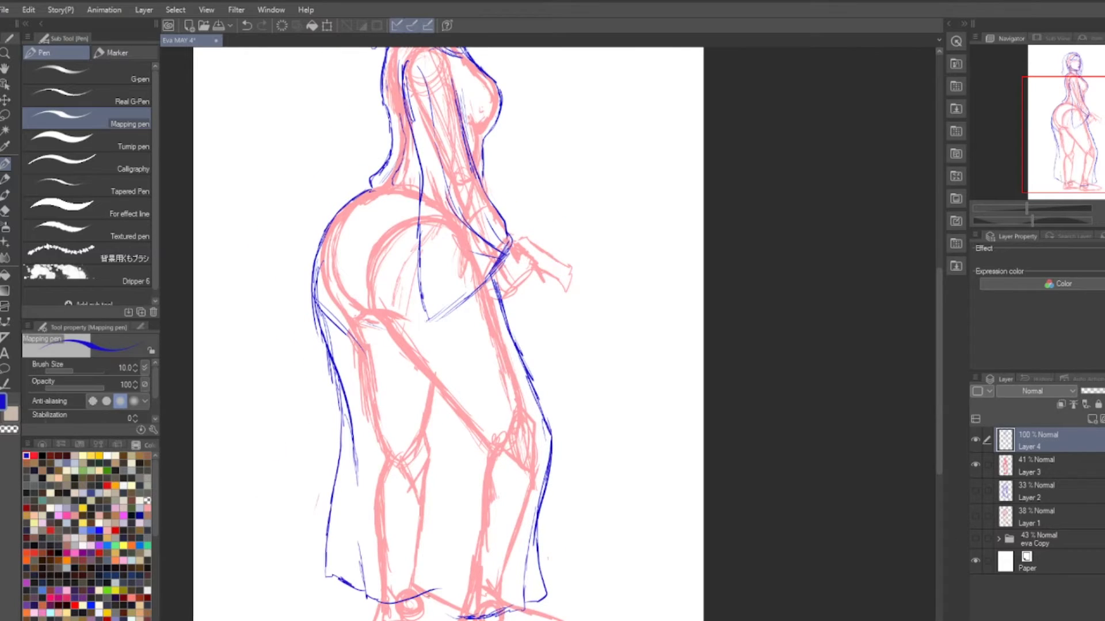
# Refine the skirt folds and waist lines, and sketch the gripping hand emerging from the sleeve cuff
pyautogui.moveTo(410, 382); pyautogui.dragTo(438, 564)
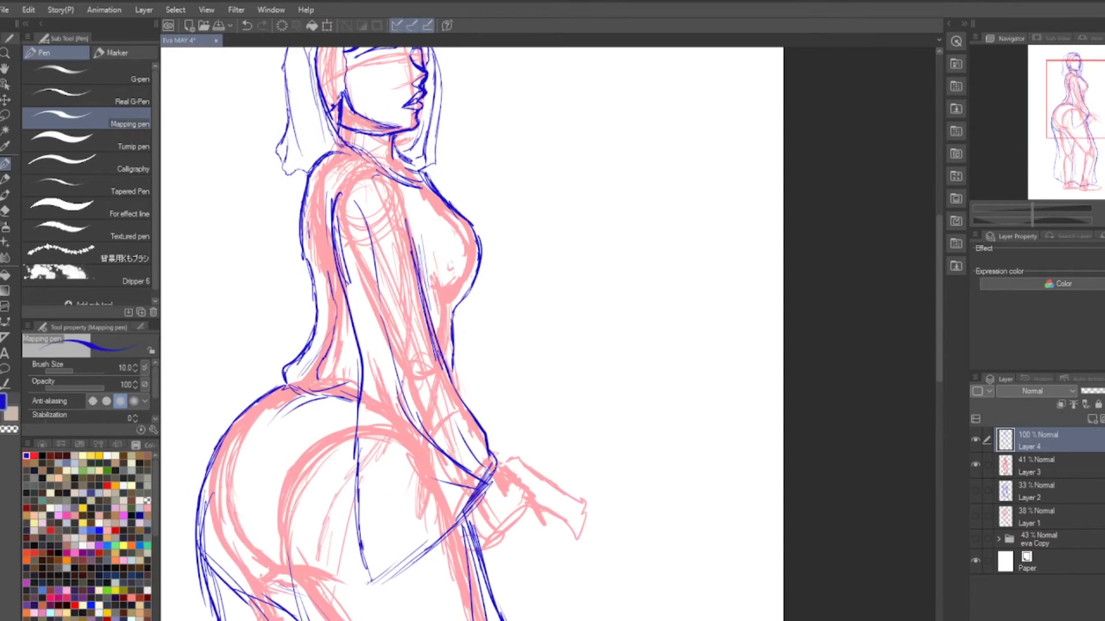
pyautogui.hotkey('ctrl', 'z')
pyautogui.hotkey('ctrl', 'z')
pyautogui.moveTo(297, 368)
pyautogui.mouseDown()
pyautogui.moveTo(311, 195)
pyautogui.moveTo(302, 353)
pyautogui.mouseUp()
pyautogui.moveTo(515, 404)
pyautogui.mouseDown()
pyautogui.moveTo(562, 249)
pyautogui.moveTo(492, 283)
pyautogui.mouseUp()
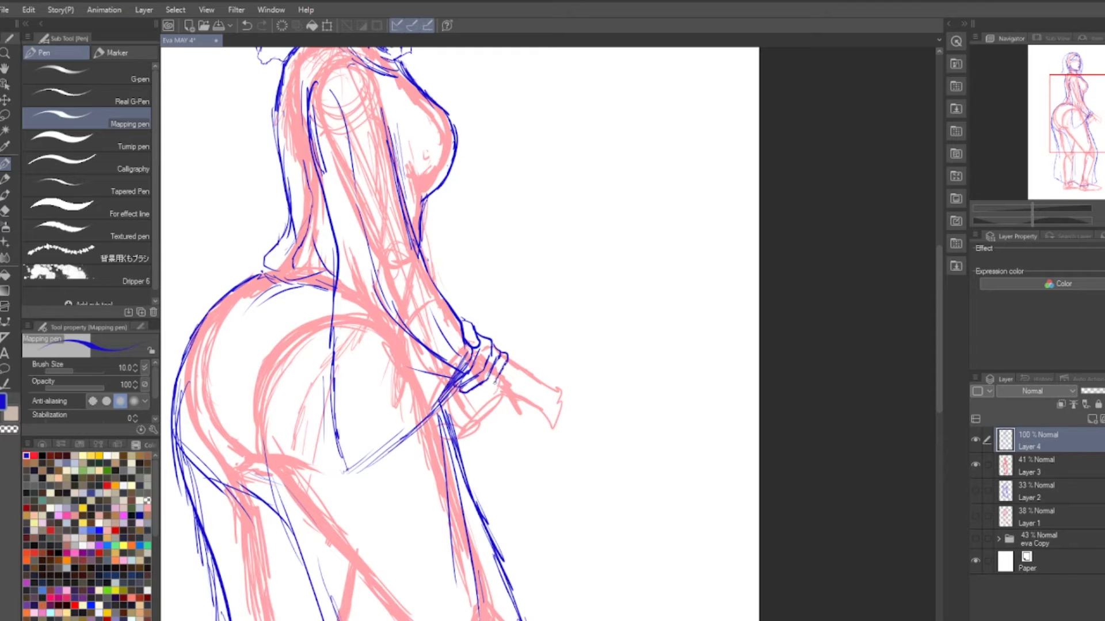
# Sketch the back of the hand extending beyond the layered sleeve cuff, over the red hand guide
pyautogui.scroll(2, 521, 503)
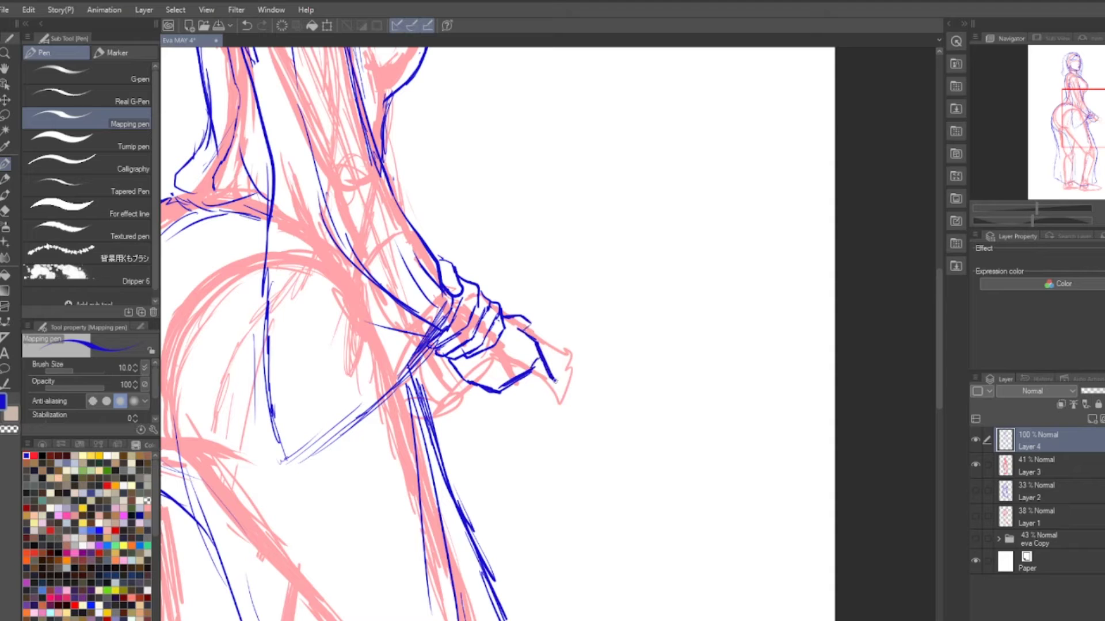
pyautogui.scroll(-5, 418, 417)
# Rework the face with a far eye, a nostril, an angled near eyebrow, and a heavier hairline beside the cheek
pyautogui.scroll(6, 419, 417)
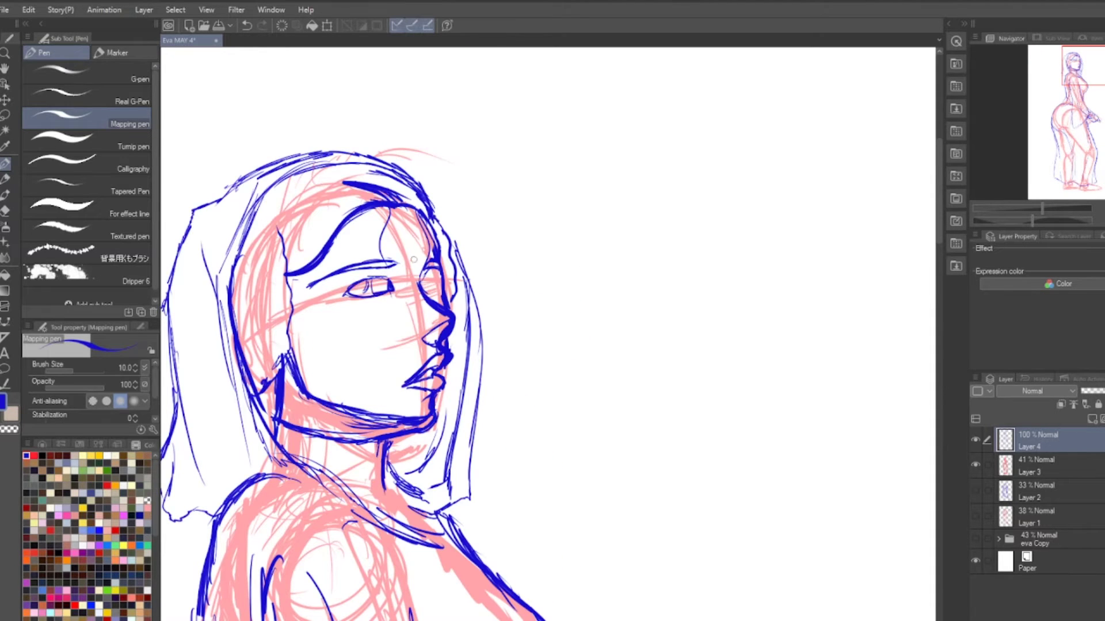
pyautogui.hotkey('ctrl', 'z')
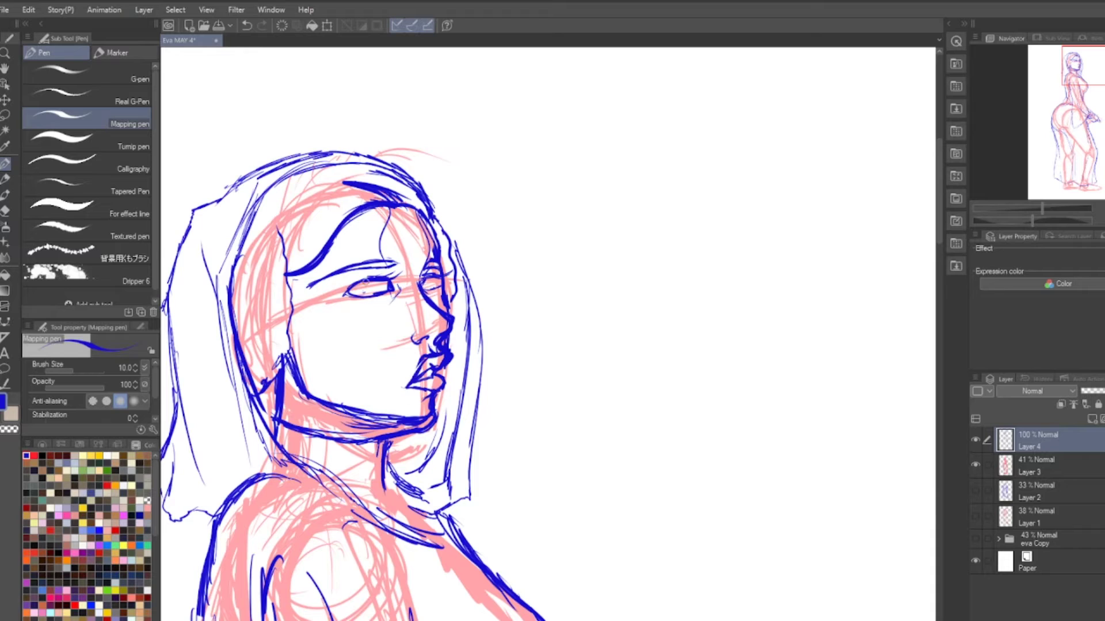
pyautogui.hotkey('ctrl', 'z')
pyautogui.hotkey('ctrl', 'z')
pyautogui.moveTo(284, 371)
pyautogui.mouseDown()
pyautogui.moveTo(295, 262)
pyautogui.moveTo(255, 215)
pyautogui.mouseUp()
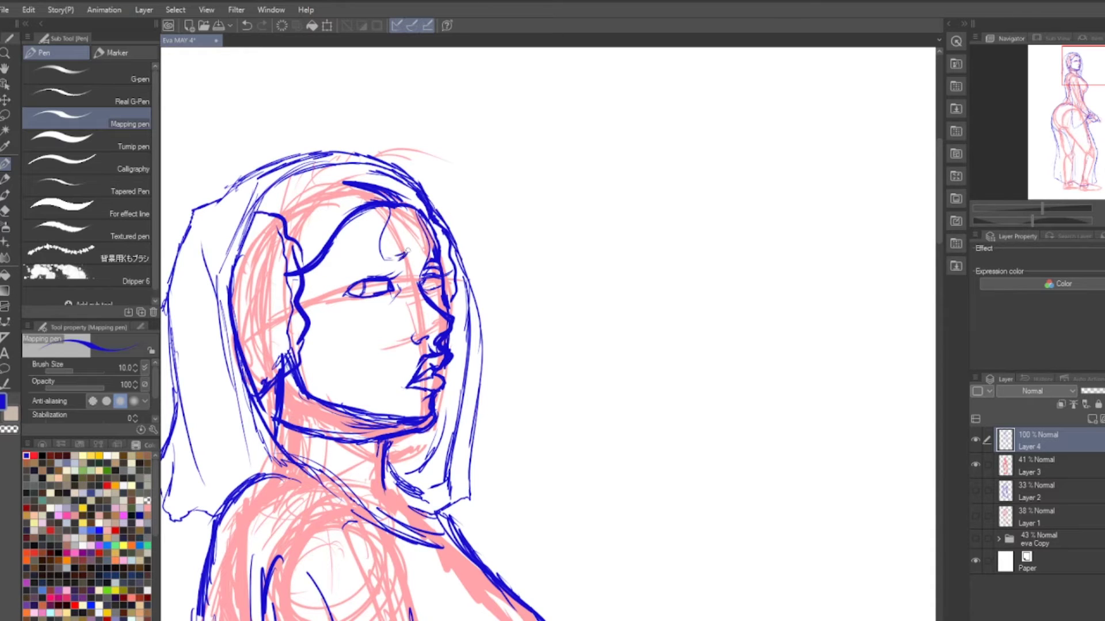
pyautogui.moveTo(406, 249)
pyautogui.mouseDown()
pyautogui.moveTo(334, 269)
pyautogui.moveTo(404, 248)
pyautogui.mouseUp()
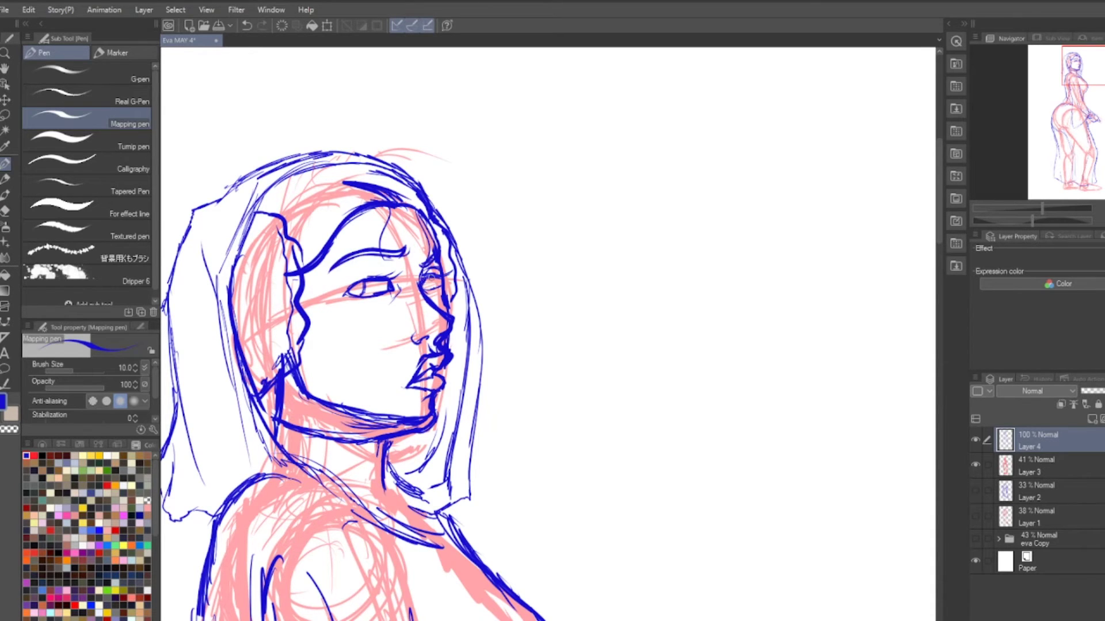
# Hide the red pose sketch, draw two shoes beneath the hem, and add fold lines down the front of the skirt
pyautogui.scroll(-3, 432, 282)
pyautogui.scroll(3, 518, 431)
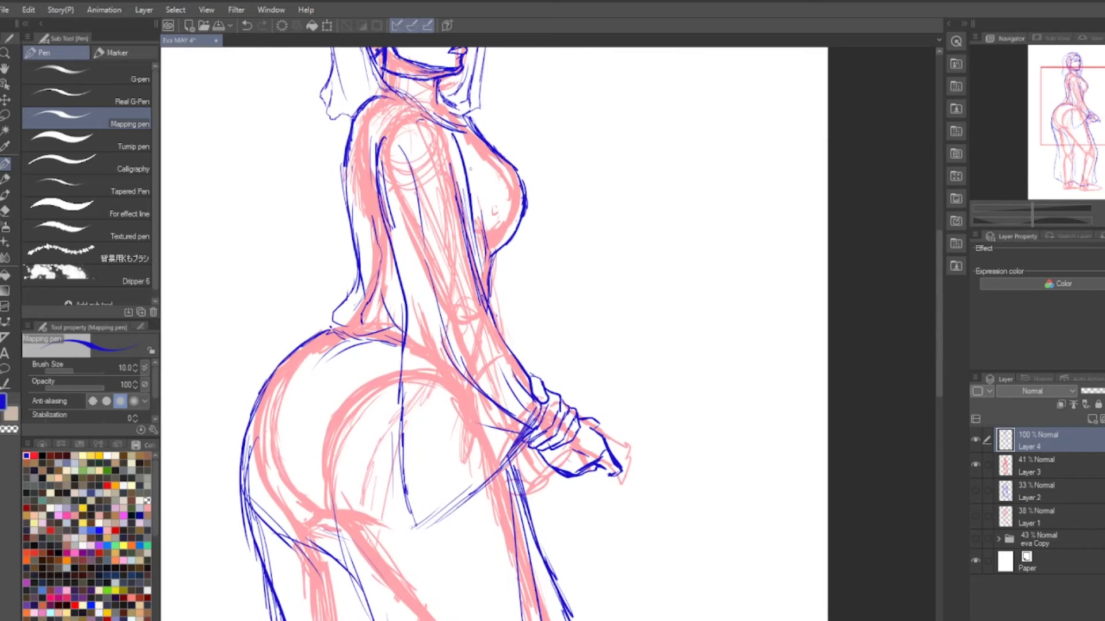
pyautogui.scroll(-2, 438, 334)
pyautogui.moveTo(516, 439)
pyautogui.mouseDown()
pyautogui.moveTo(557, 464)
pyautogui.moveTo(477, 474)
pyautogui.mouseUp()
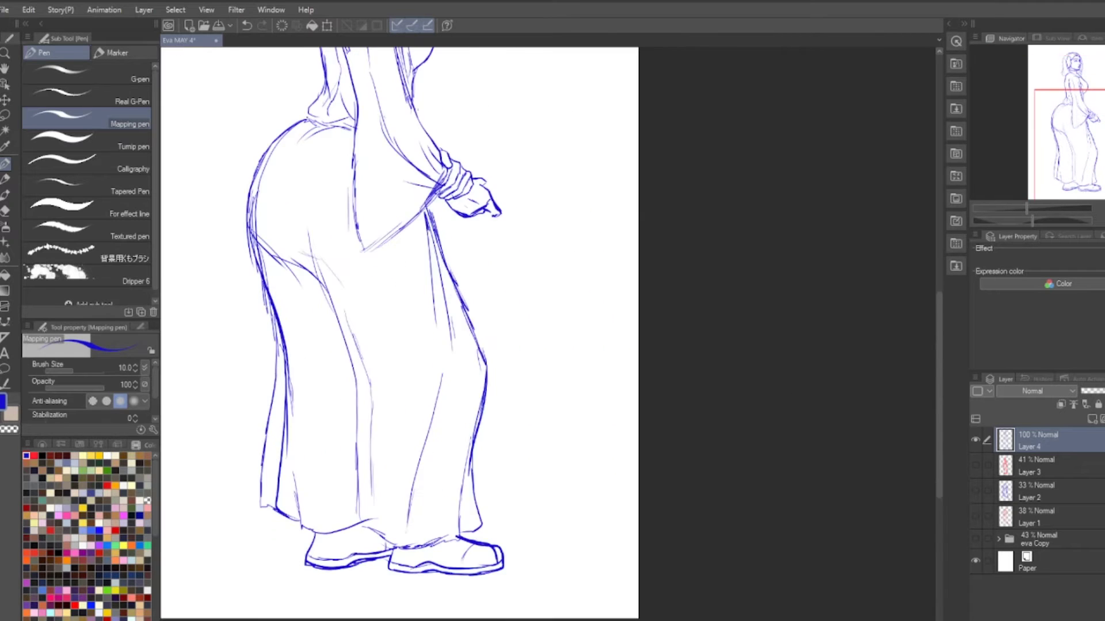
pyautogui.scroll(-3, 472, 352)
pyautogui.scroll(3, 471, 352)
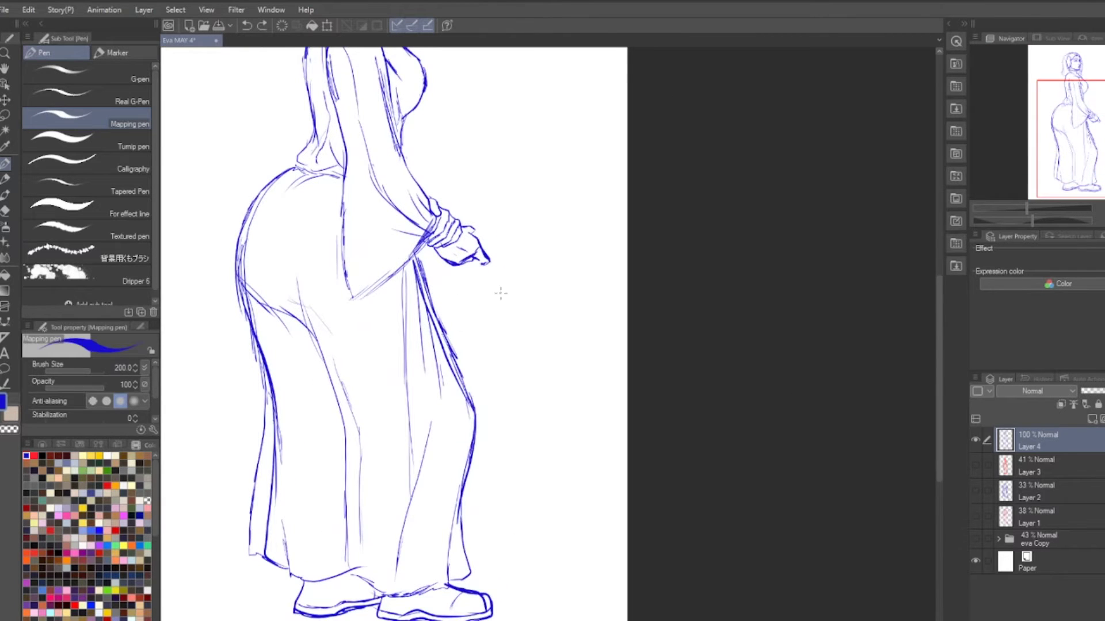
# Draw the curled fingers, the gun's rear and upper edges, and the grip end below the hand with a size 12 pen
pyautogui.scroll(2, 474, 234)
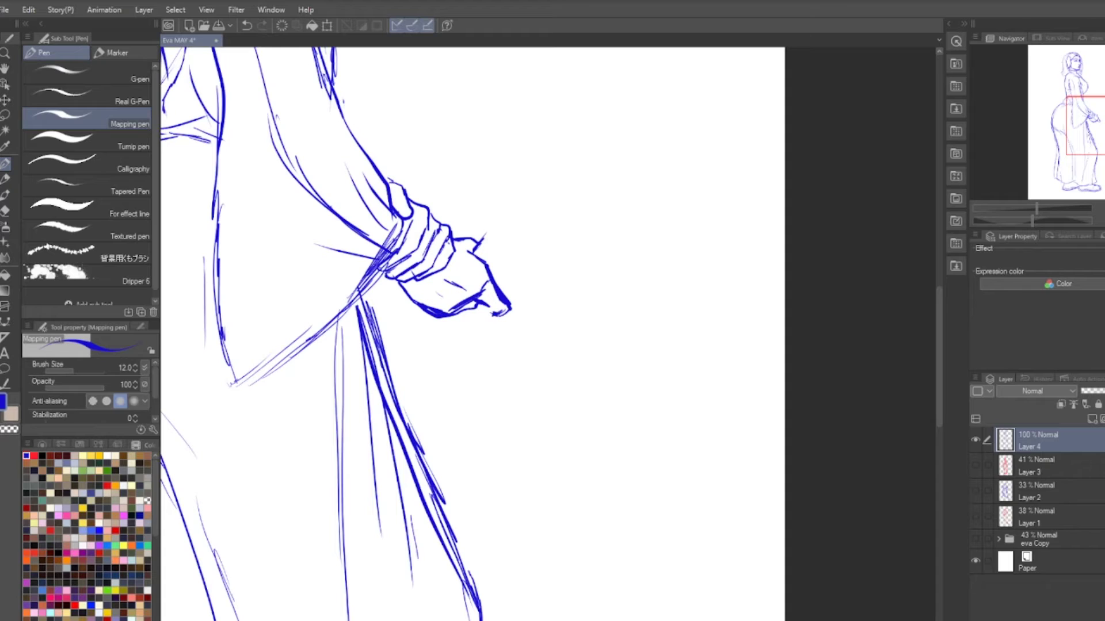
pyautogui.moveTo(475, 251); pyautogui.dragTo(484, 237)
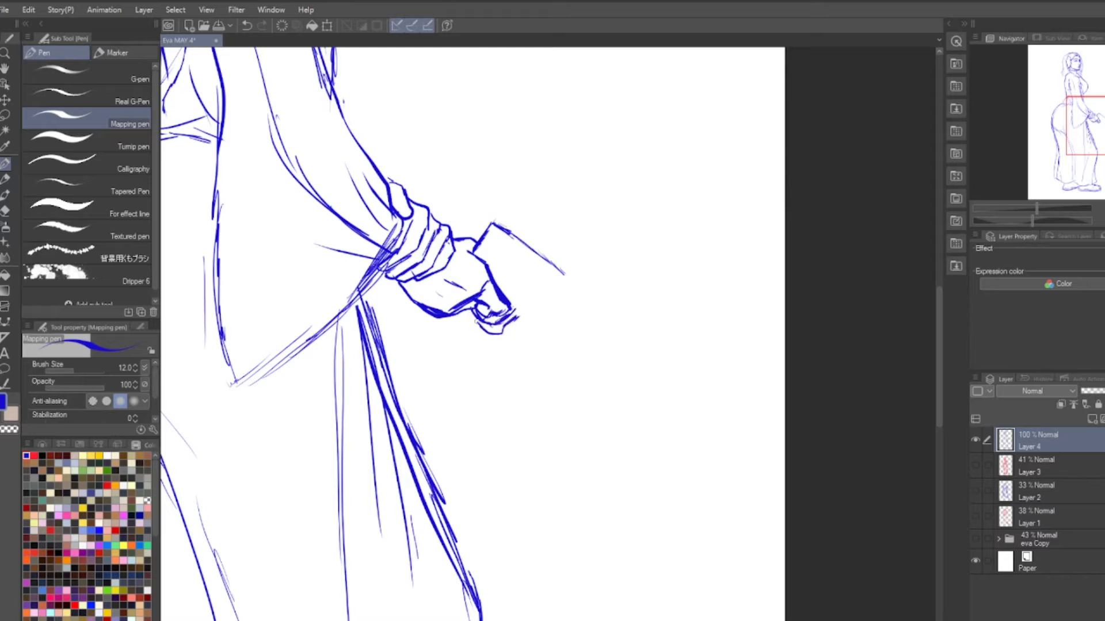
pyautogui.moveTo(486, 230); pyautogui.dragTo(536, 253)
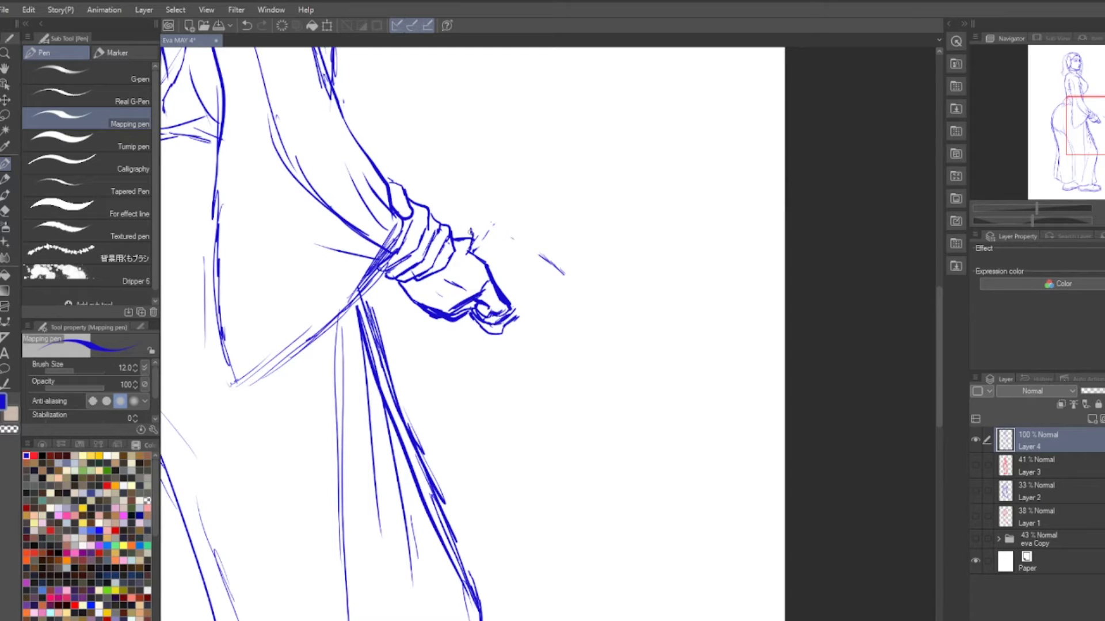
pyautogui.moveTo(463, 204); pyautogui.dragTo(484, 180)
pyautogui.moveTo(486, 181); pyautogui.dragTo(592, 291)
pyautogui.moveTo(443, 318)
pyautogui.mouseDown()
pyautogui.moveTo(428, 327)
pyautogui.moveTo(440, 316)
pyautogui.mouseUp()
pyautogui.moveTo(422, 337); pyautogui.dragTo(440, 322)
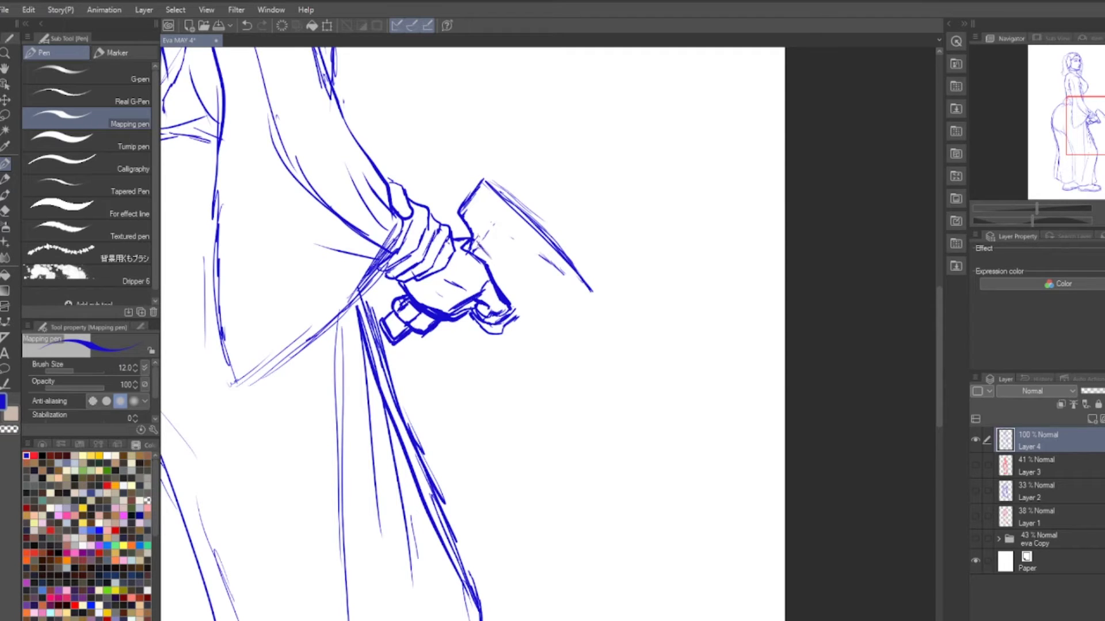
# Block in the gun's long body with its lower edge, a line dividing its side, and a squared front end
pyautogui.moveTo(471, 239)
pyautogui.mouseDown()
pyautogui.moveTo(531, 320)
pyautogui.moveTo(563, 309)
pyautogui.mouseUp()
pyautogui.moveTo(498, 243); pyautogui.dragTo(556, 301)
pyautogui.moveTo(489, 267); pyautogui.dragTo(508, 287)
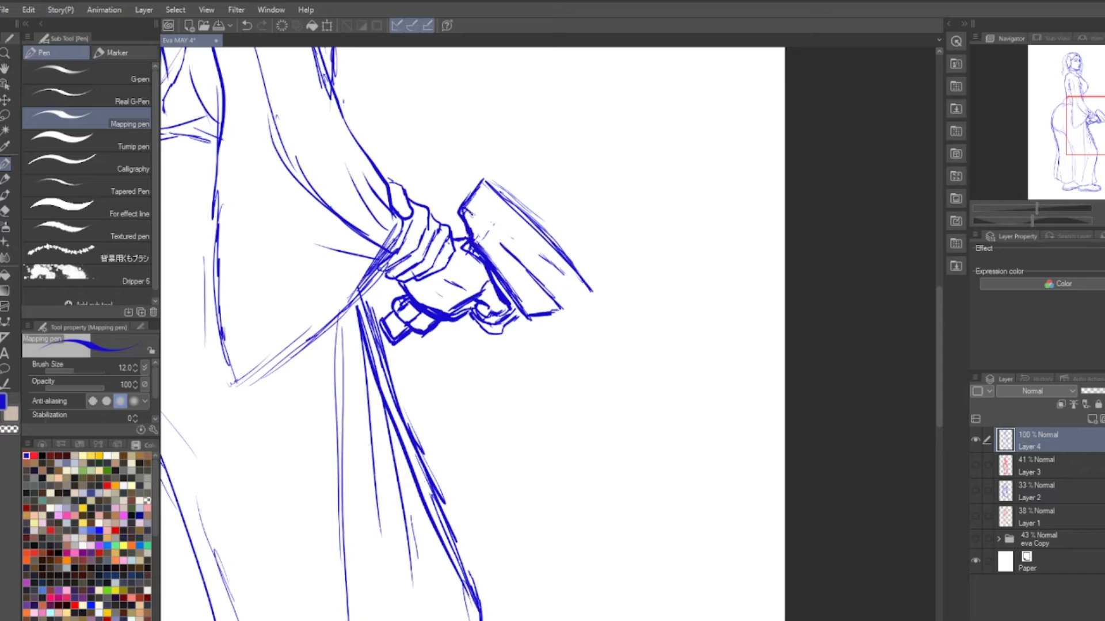
pyautogui.moveTo(460, 208); pyautogui.dragTo(530, 267)
pyautogui.moveTo(520, 317); pyautogui.dragTo(567, 313)
pyautogui.moveTo(492, 271)
pyautogui.mouseDown()
pyautogui.moveTo(538, 317)
pyautogui.moveTo(593, 299)
pyautogui.moveTo(541, 242)
pyautogui.mouseUp()
pyautogui.moveTo(582, 282)
pyautogui.mouseDown()
pyautogui.moveTo(482, 179)
pyautogui.moveTo(535, 241)
pyautogui.mouseUp()
pyautogui.hotkey('ctrl', 'z')
pyautogui.hotkey('ctrl', 'z')
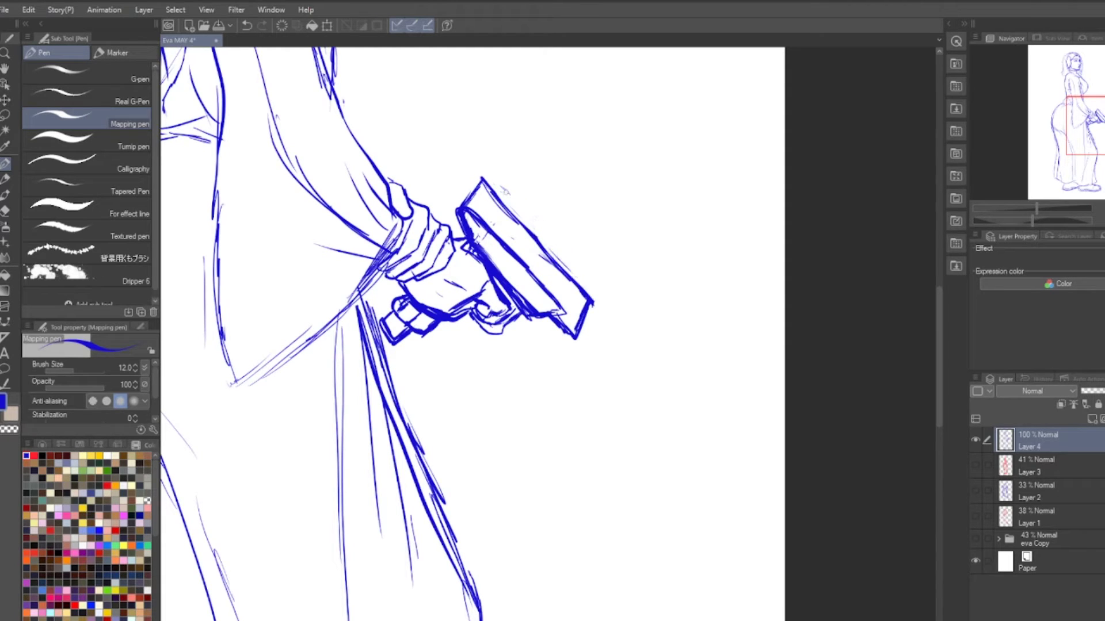
# Add the muzzle tip, thicken the gun's upper edge, and draw the side details along its body
pyautogui.moveTo(486, 183); pyautogui.dragTo(594, 311)
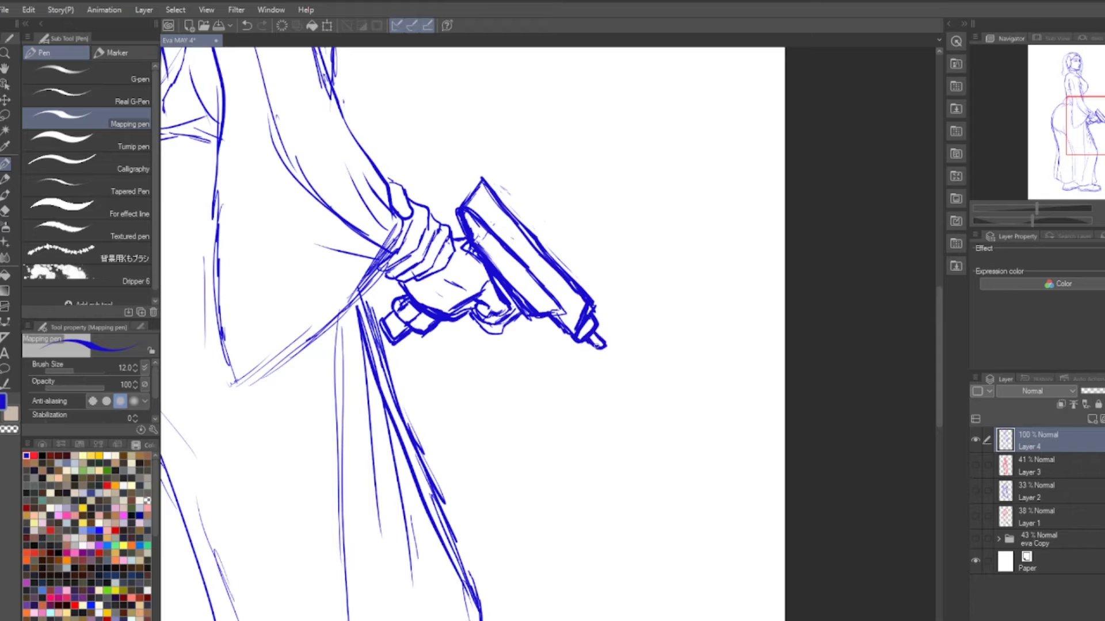
pyautogui.moveTo(555, 254); pyautogui.dragTo(592, 314)
pyautogui.moveTo(517, 288); pyautogui.dragTo(552, 403)
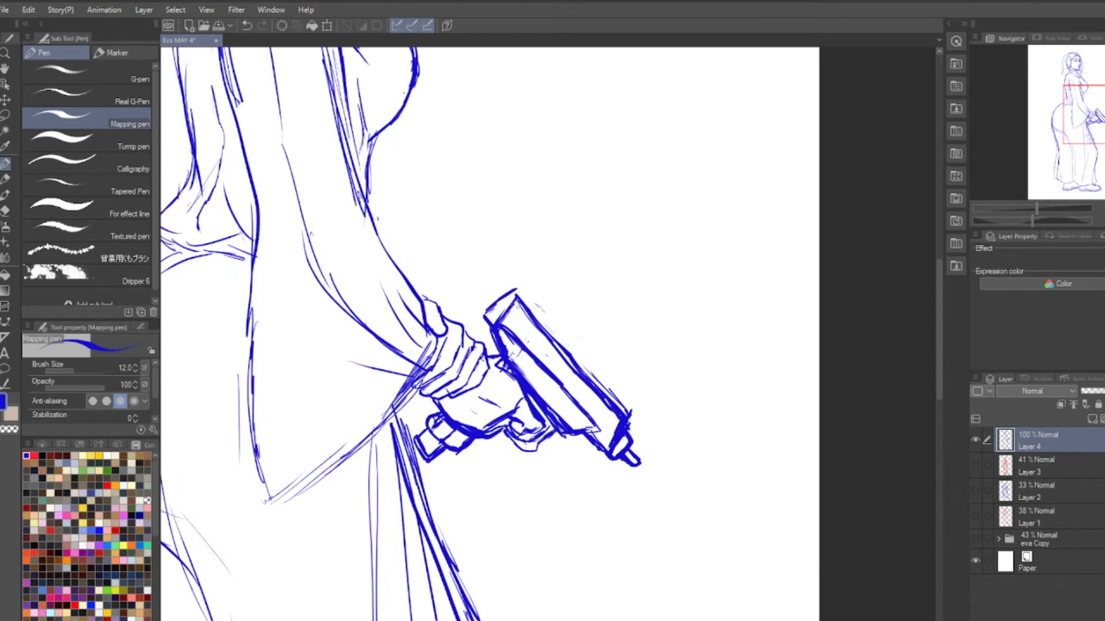
pyautogui.moveTo(512, 290); pyautogui.dragTo(598, 382)
pyautogui.moveTo(518, 288); pyautogui.dragTo(632, 423)
pyautogui.moveTo(512, 328); pyautogui.dragTo(573, 389)
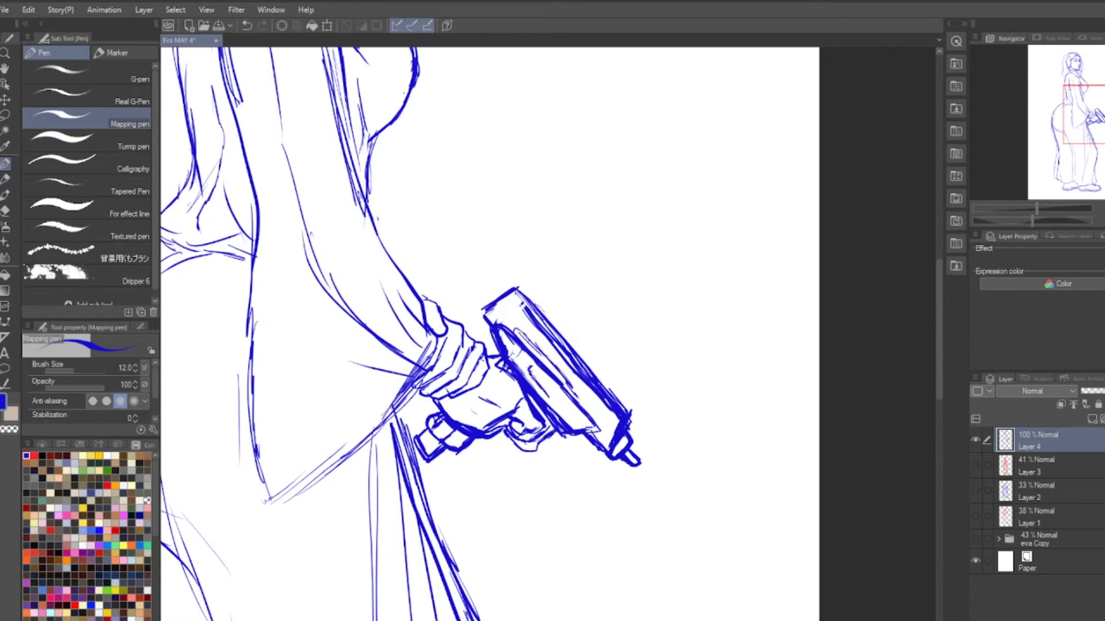
pyautogui.moveTo(535, 368); pyautogui.dragTo(568, 413)
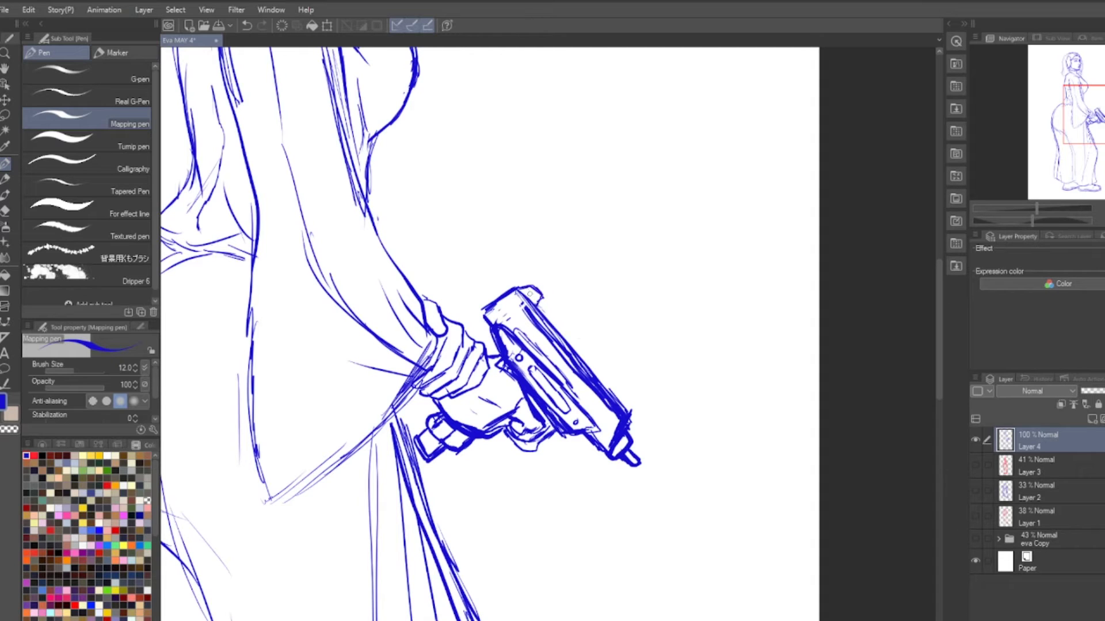
# Add lengthwise surface lines along the gun's body and small sights at its rear and front
pyautogui.moveTo(553, 325); pyautogui.dragTo(627, 415)
pyautogui.moveTo(515, 304); pyautogui.dragTo(576, 368)
pyautogui.moveTo(518, 328)
pyautogui.mouseDown()
pyautogui.moveTo(570, 382)
pyautogui.moveTo(607, 394)
pyautogui.mouseUp()
pyautogui.hotkey('ctrl', 'z')
pyautogui.moveTo(541, 318)
pyautogui.mouseDown()
pyautogui.moveTo(615, 404)
pyautogui.moveTo(614, 449)
pyautogui.mouseUp()
pyautogui.scroll(-5, 518, 345)
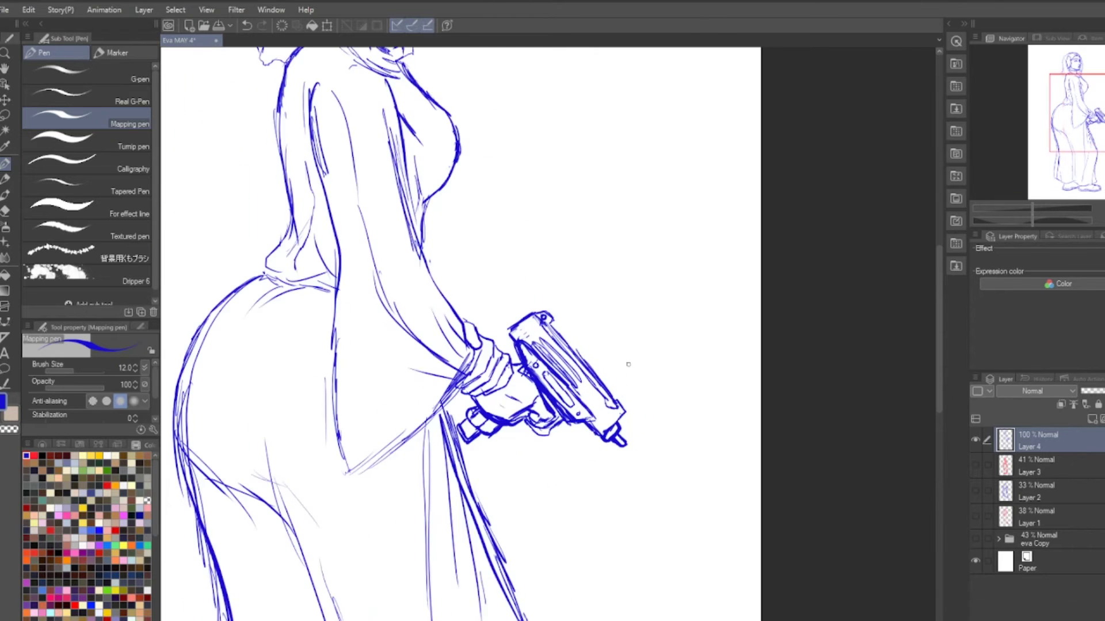
pyautogui.scroll(6, 518, 345)
pyautogui.scroll(-2, 814, 265)
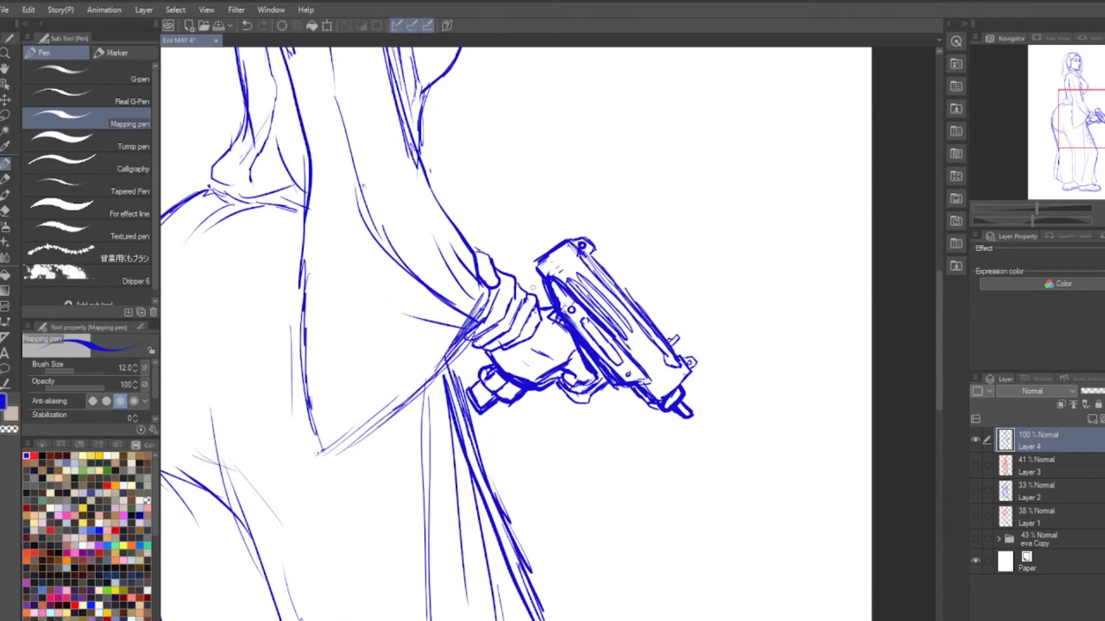
pyautogui.scroll(-3, 443, 343)
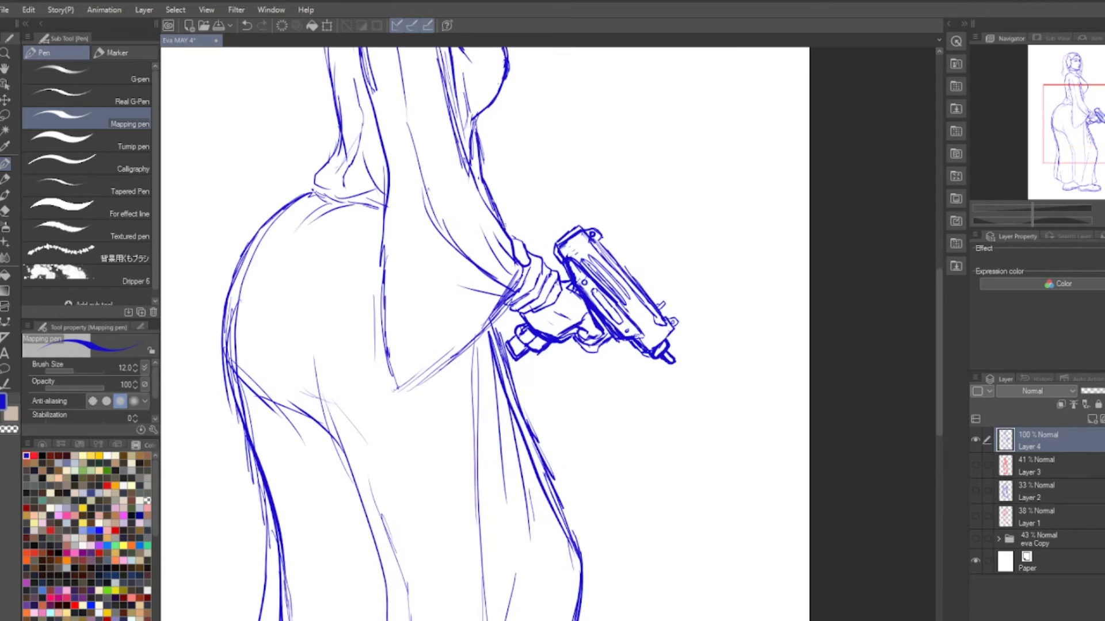
# Redraw a straighter, flared skirt on a copy of Layer 4, and move the lower skirt and shoes down to lengthen the legs
pyautogui.scroll(-2, 443, 343)
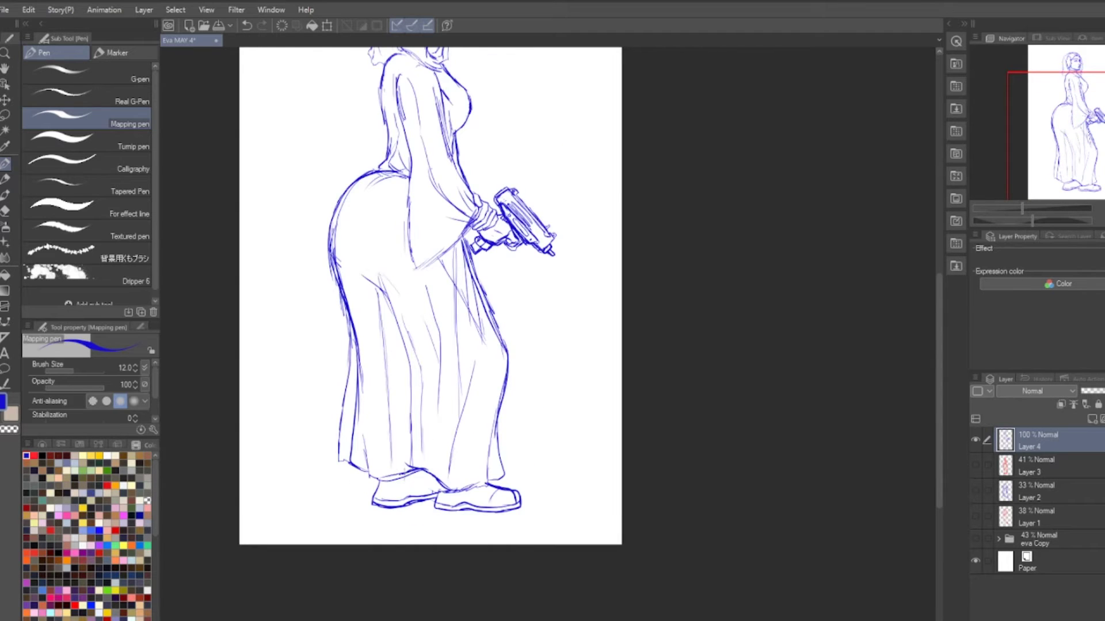
pyautogui.scroll(2, 410, 170)
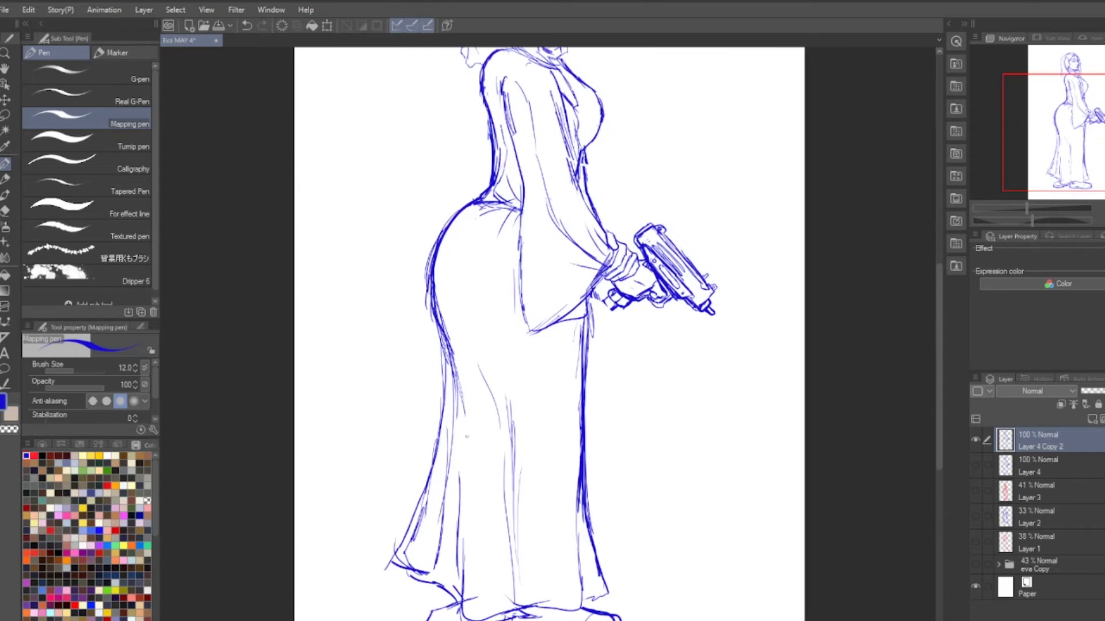
pyautogui.press('m')
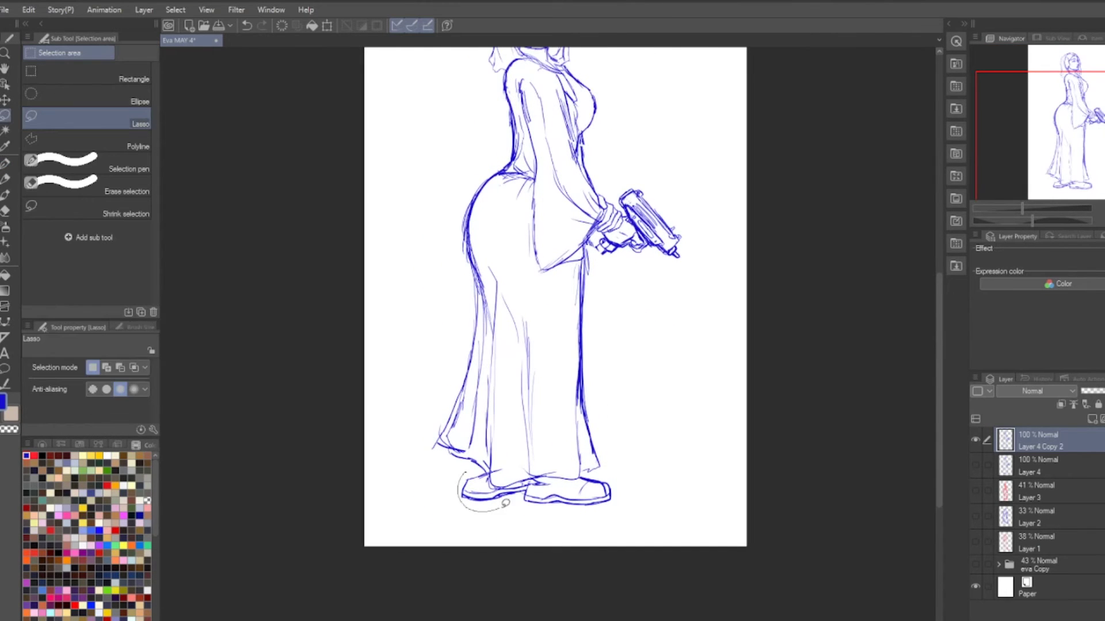
pyautogui.click(976, 491)
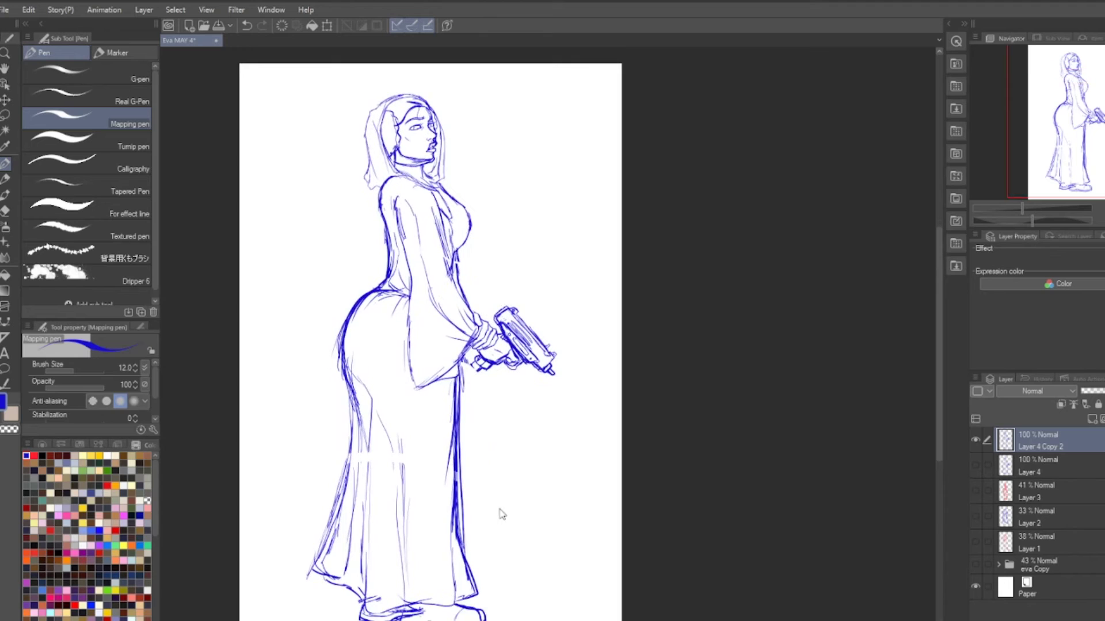
# Lasso the head and upper torso and transform them to lean slightly backward and sit lower
pyautogui.press('m')
pyautogui.moveTo(368, 92); pyautogui.dragTo(345, 115)
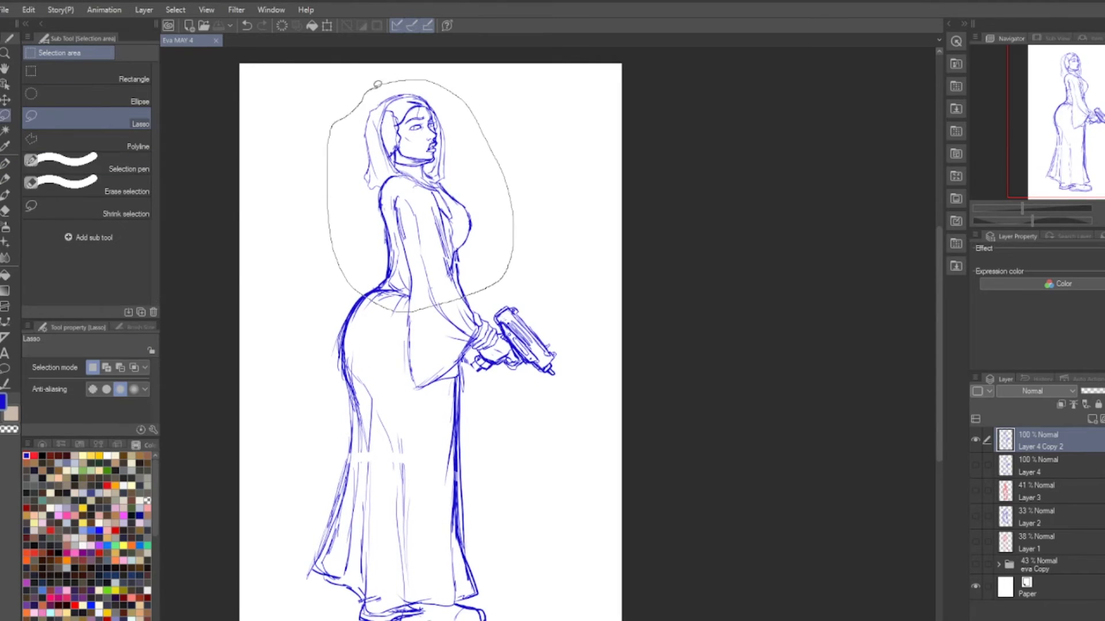
pyautogui.hotkey('ctrl', 't')
pyautogui.moveTo(510, 88); pyautogui.dragTo(599, 226)
pyautogui.press('Return')
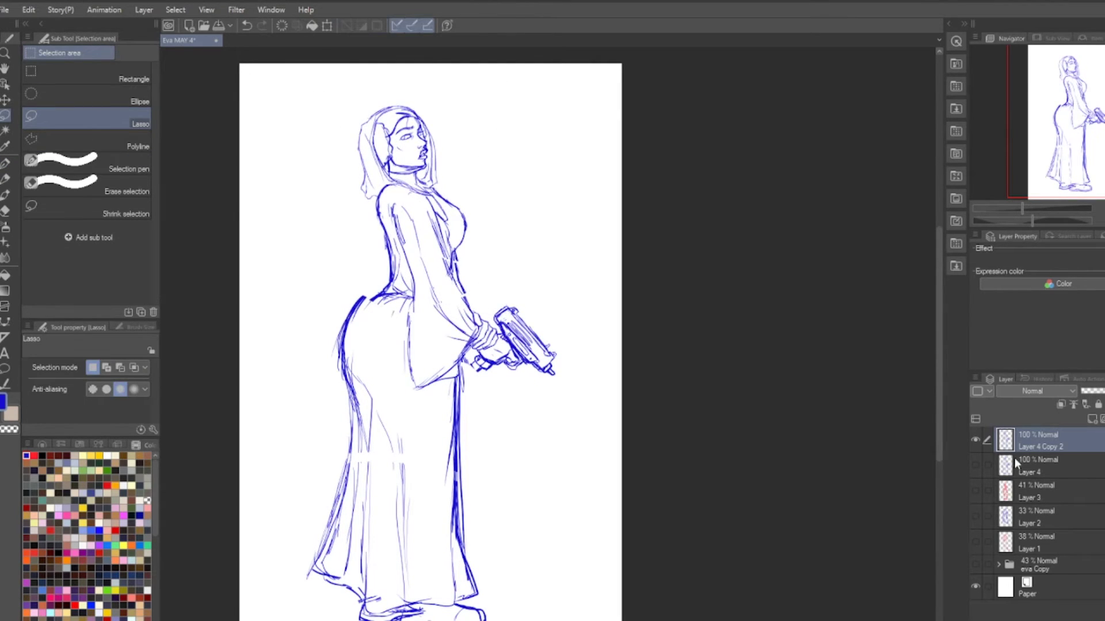
# Reconnect the buttock contour to the waist and strengthen the skirt's back and front edges down to the flared hem
pyautogui.press('p')
pyautogui.moveTo(368, 295); pyautogui.dragTo(344, 374)
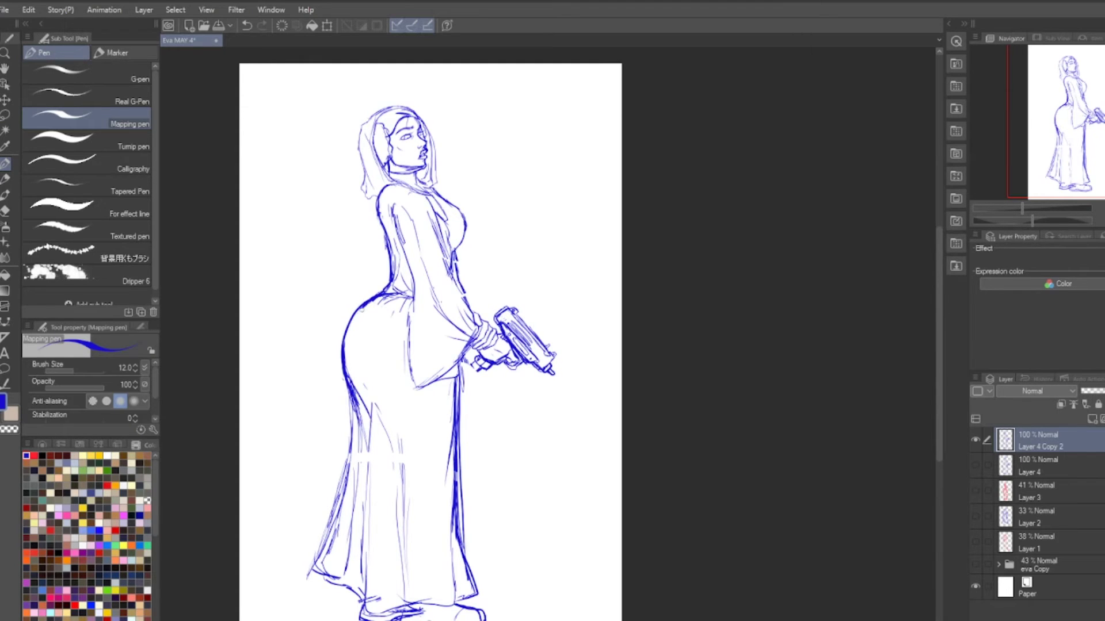
pyautogui.scroll(1, 733, 612)
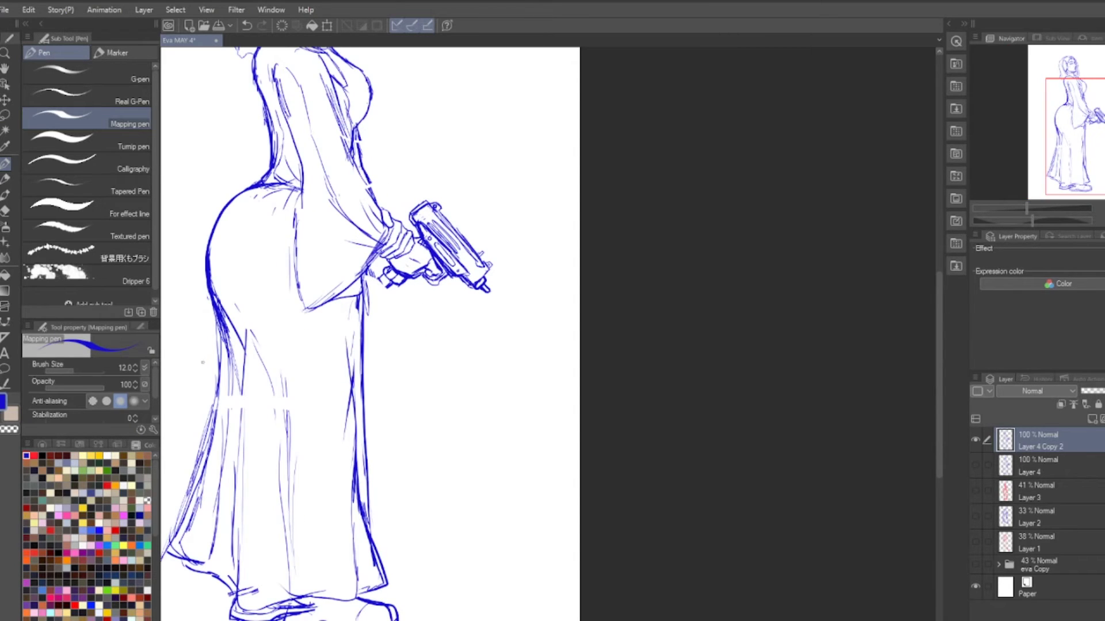
pyautogui.moveTo(223, 325); pyautogui.dragTo(203, 555)
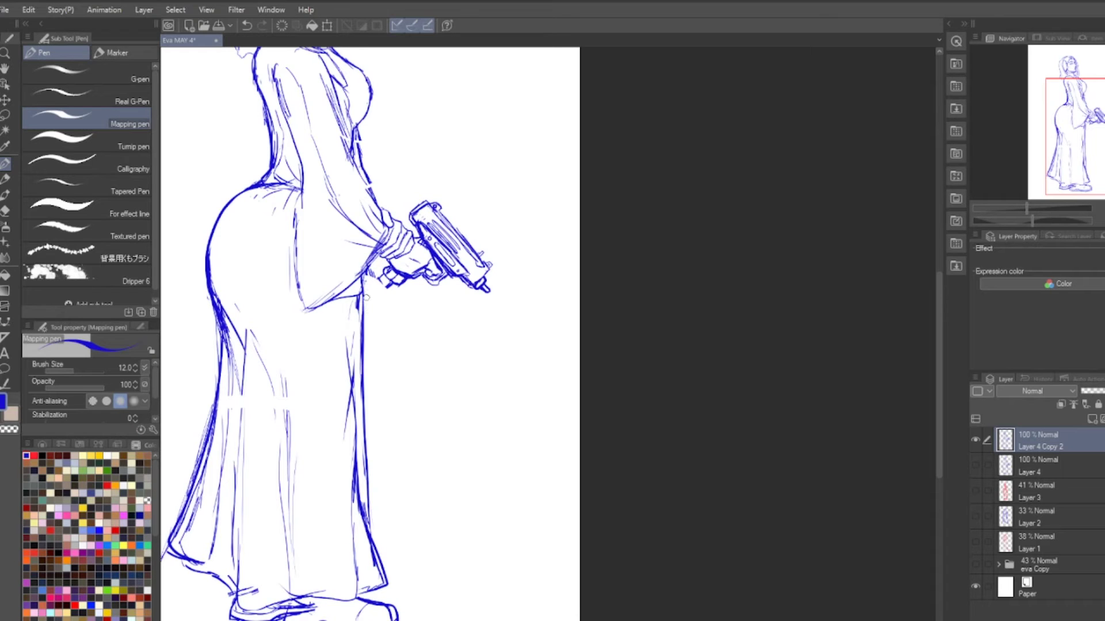
pyautogui.moveTo(366, 297); pyautogui.dragTo(389, 578)
pyautogui.moveTo(357, 487); pyautogui.dragTo(314, 601)
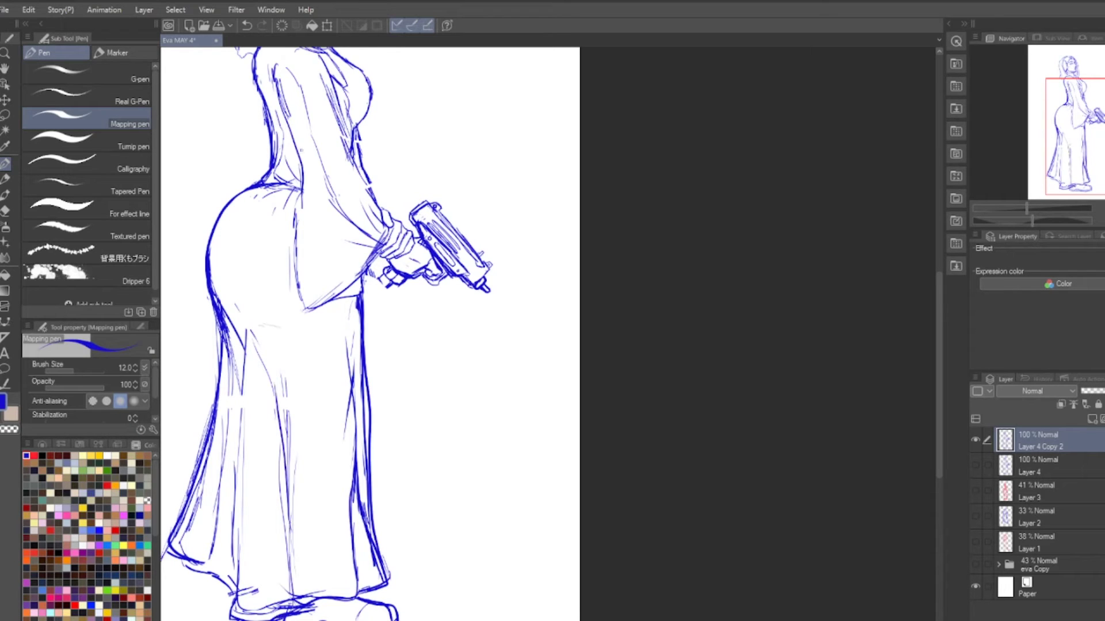
# Darken the sleeve's lower edge, redraw the buttock as a smooth curve from waist to thigh, and add upper skirt folds
pyautogui.scroll(3, 298, 213)
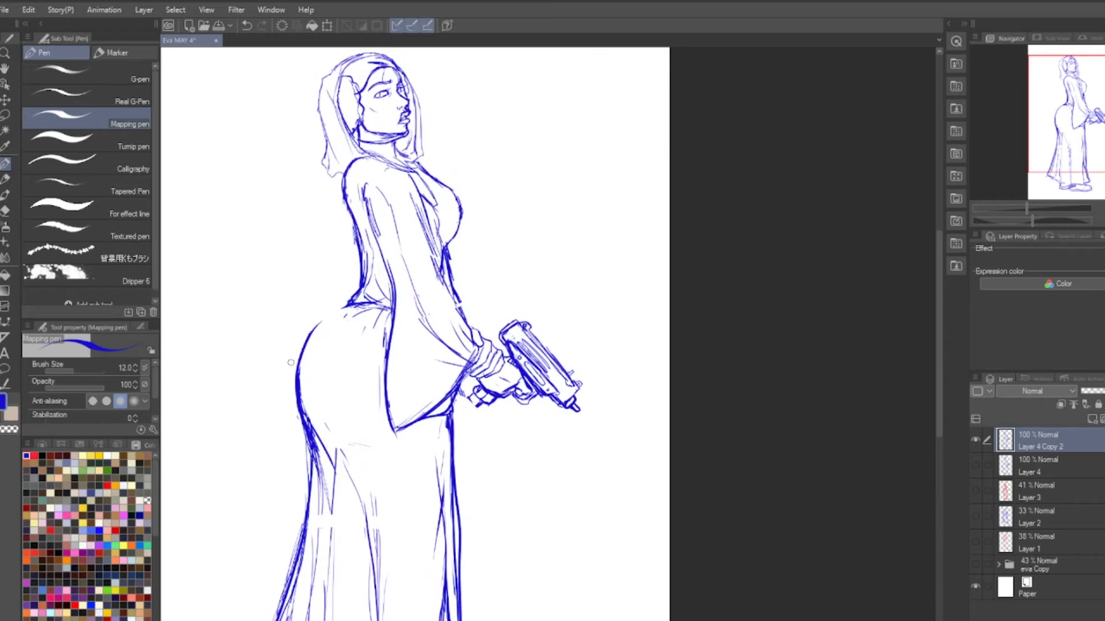
pyautogui.moveTo(348, 303)
pyautogui.mouseDown()
pyautogui.moveTo(300, 399)
pyautogui.moveTo(298, 438)
pyautogui.mouseUp()
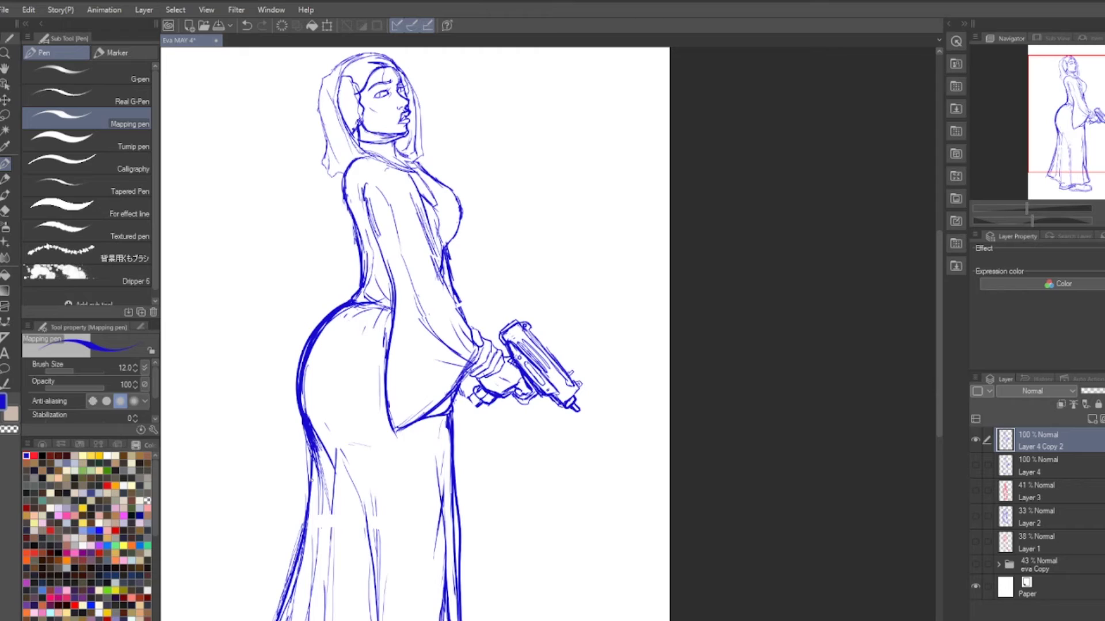
pyautogui.moveTo(313, 338)
pyautogui.mouseDown()
pyautogui.moveTo(308, 437)
pyautogui.moveTo(345, 308)
pyautogui.moveTo(291, 407)
pyautogui.mouseUp()
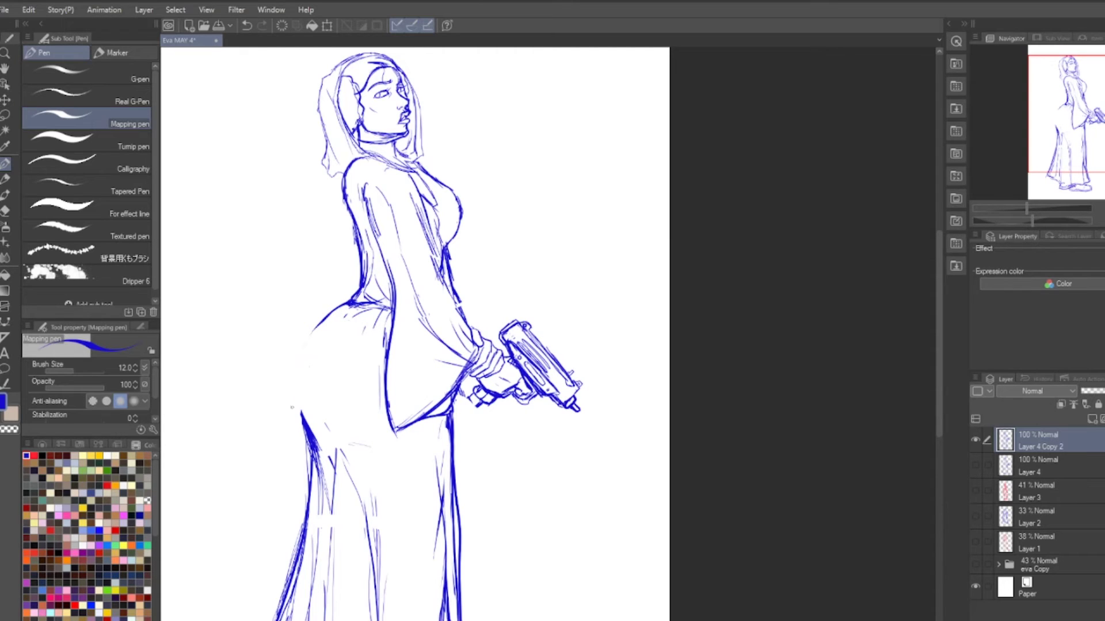
pyautogui.moveTo(351, 298); pyautogui.dragTo(301, 411)
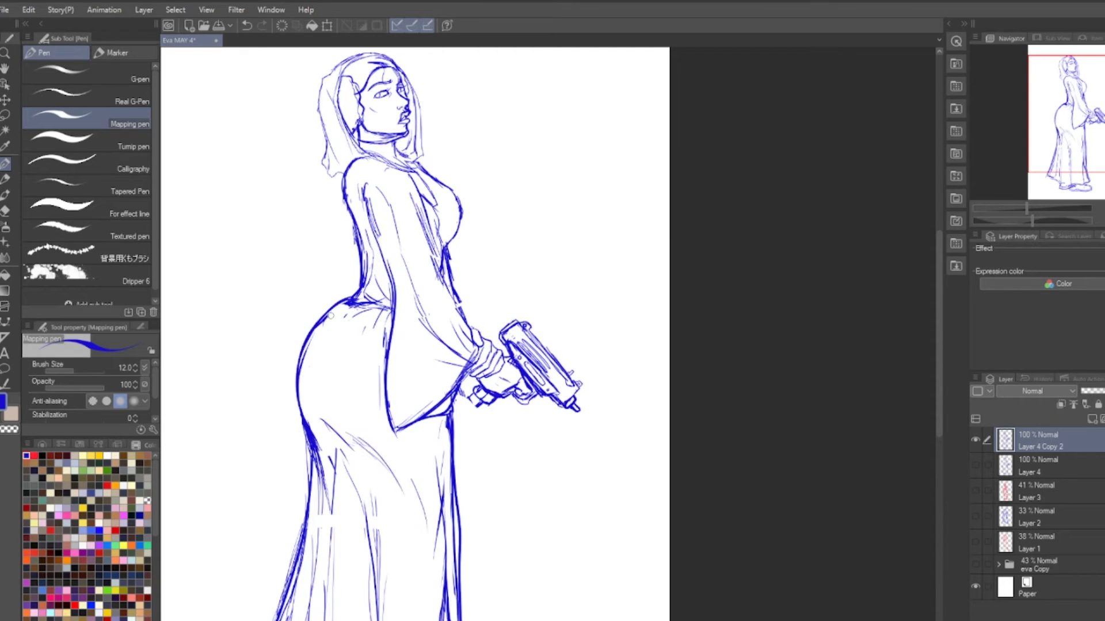
# Refine the buttock contour and darken the skirt's back edge, rear hem, inner folds and front edge
pyautogui.moveTo(354, 299); pyautogui.dragTo(321, 486)
pyautogui.scroll(-1, 443, 271)
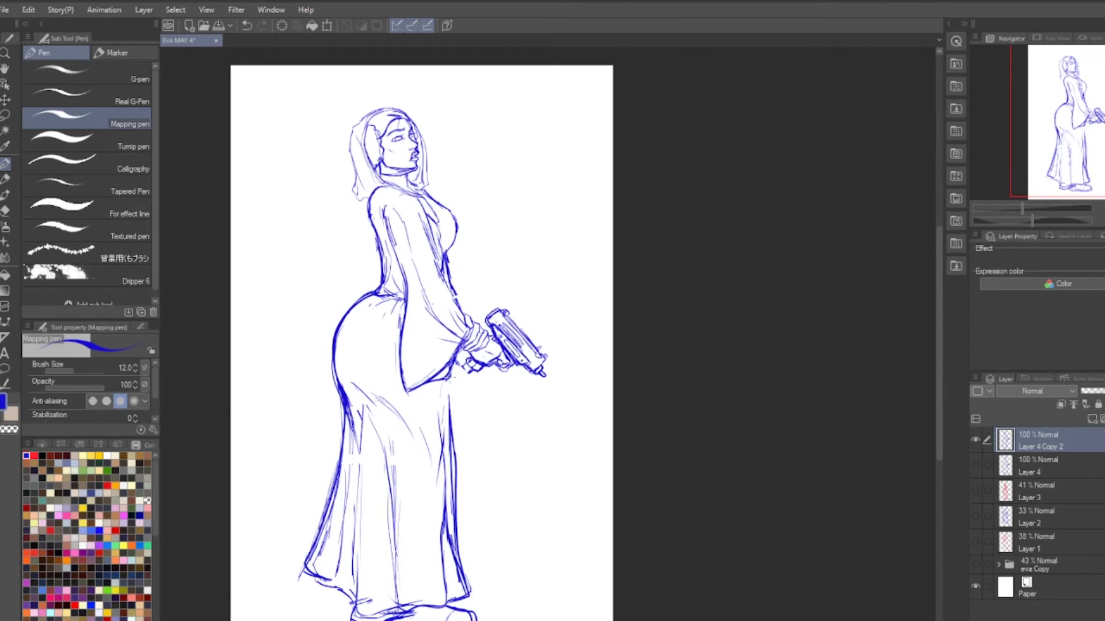
pyautogui.moveTo(443, 377); pyautogui.dragTo(451, 506)
pyautogui.moveTo(403, 345); pyautogui.dragTo(423, 327)
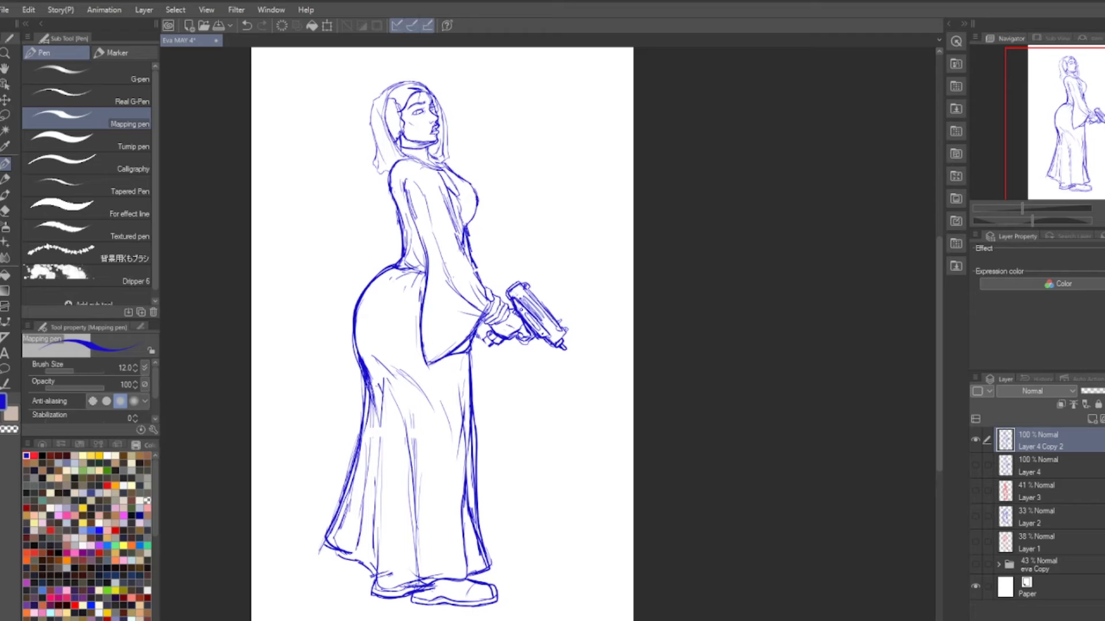
pyautogui.moveTo(371, 381); pyautogui.dragTo(327, 539)
pyautogui.moveTo(347, 557); pyautogui.dragTo(375, 579)
pyautogui.moveTo(377, 419); pyautogui.dragTo(376, 569)
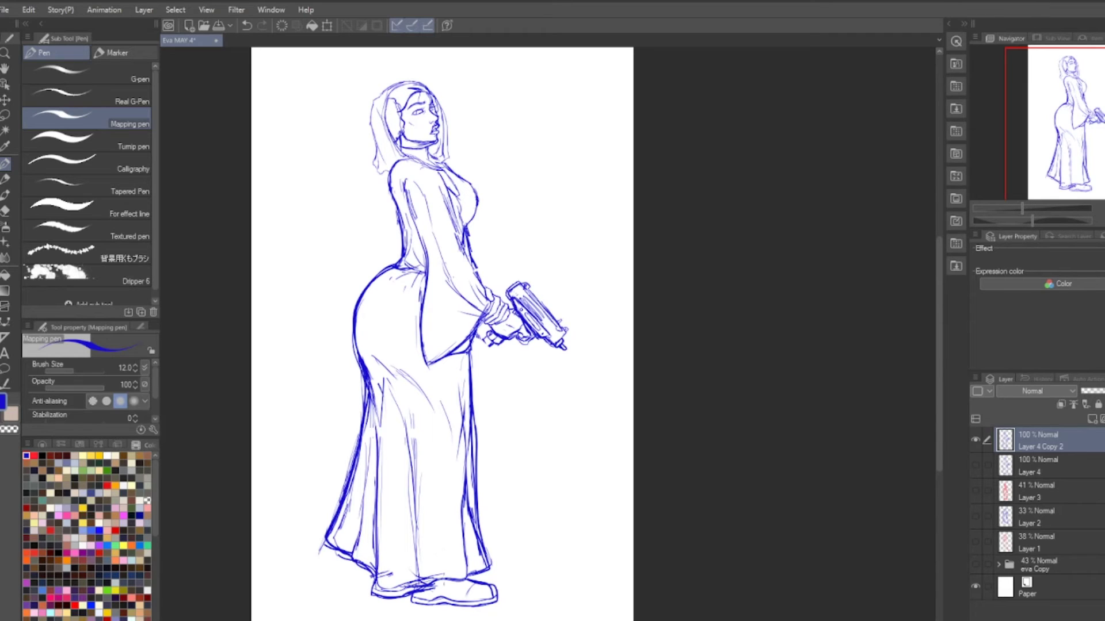
pyautogui.moveTo(475, 441); pyautogui.dragTo(489, 552)
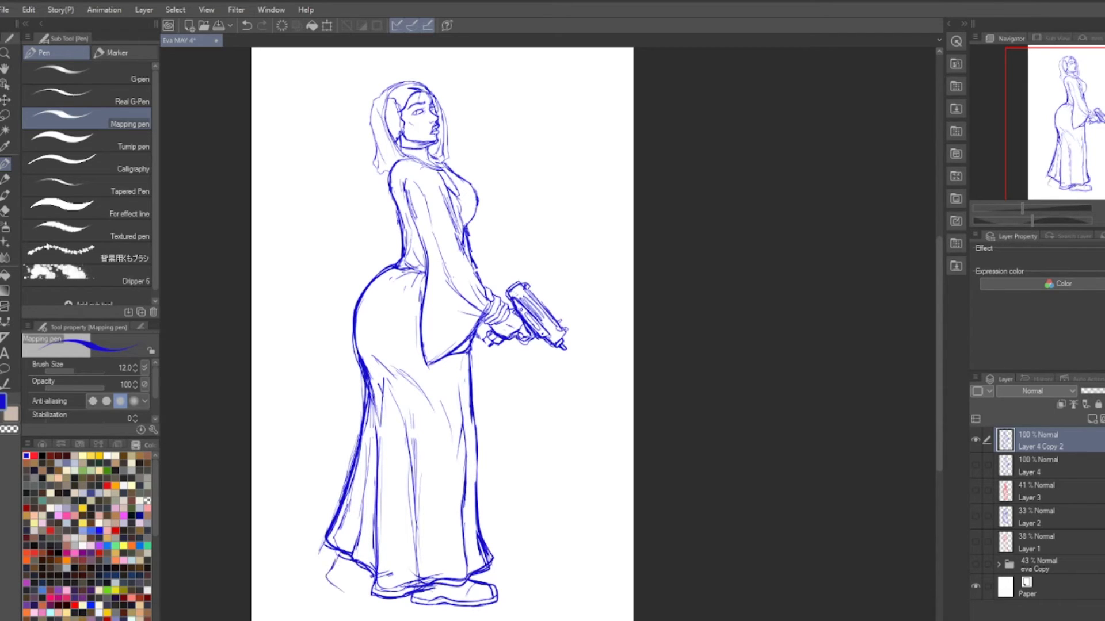
# Duplicate the current sketch layer and draw the back shoe beneath the skirt's rear hem
pyautogui.hotkey('ctrl', 'c')
pyautogui.hotkey('ctrl', 'v')
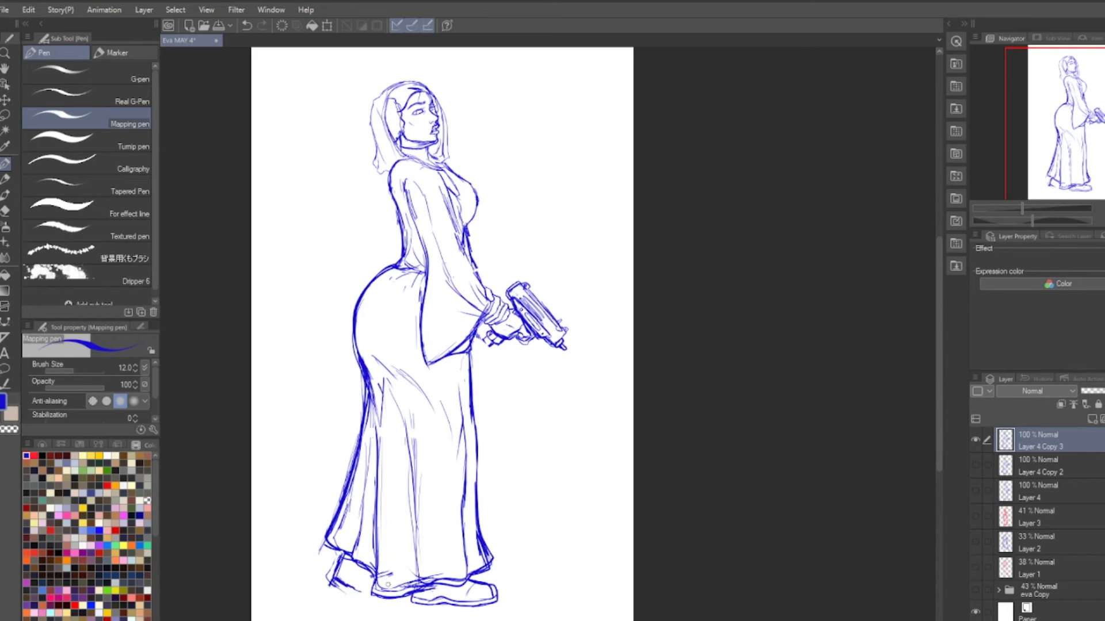
pyautogui.moveTo(410, 589); pyautogui.dragTo(358, 604)
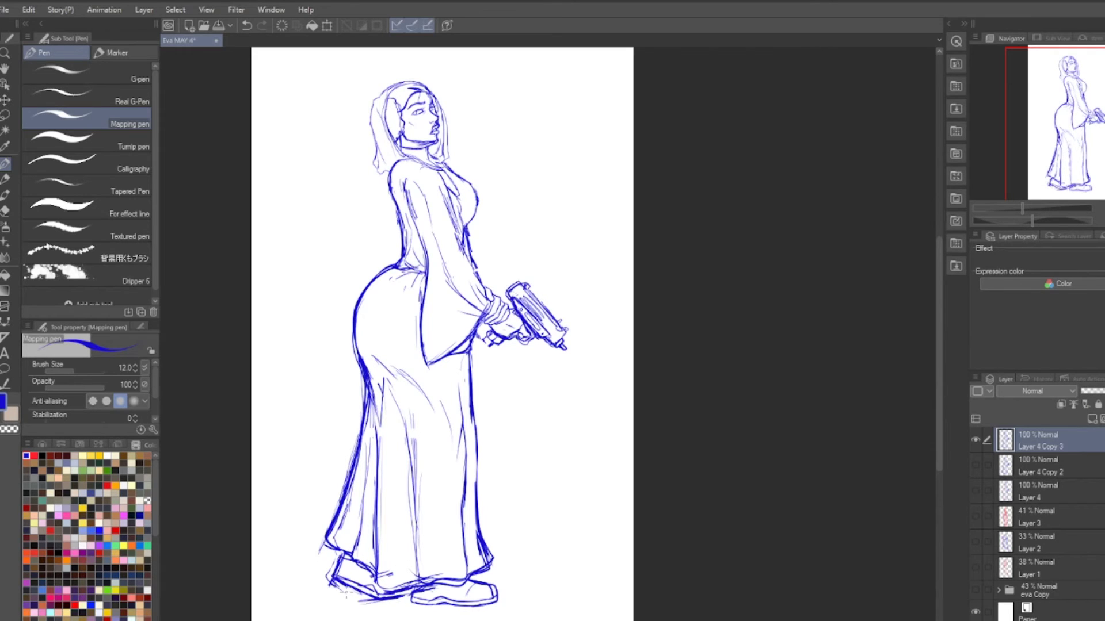
# Redraw the buttock contour slightly slimmer, flare the skirt's front hem outward, and curve the lower back further in at the waist
pyautogui.hotkey('ctrl', 'z')
pyautogui.moveTo(391, 269); pyautogui.dragTo(343, 532)
pyautogui.hotkey('ctrl', 'z')
pyautogui.moveTo(475, 449); pyautogui.dragTo(492, 560)
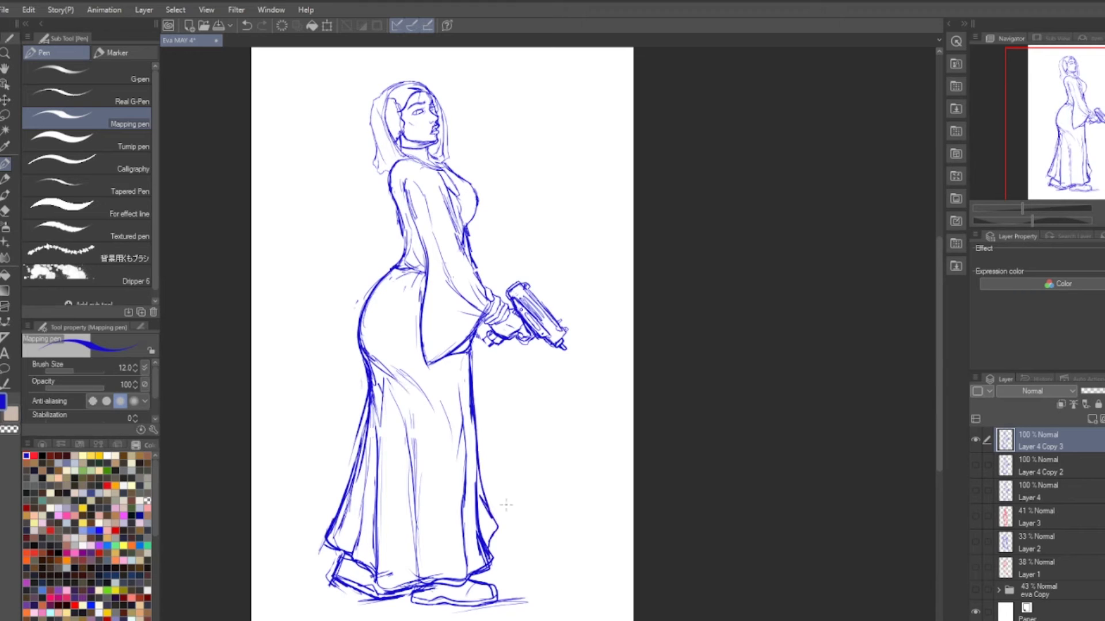
pyautogui.moveTo(414, 195); pyautogui.dragTo(396, 267)
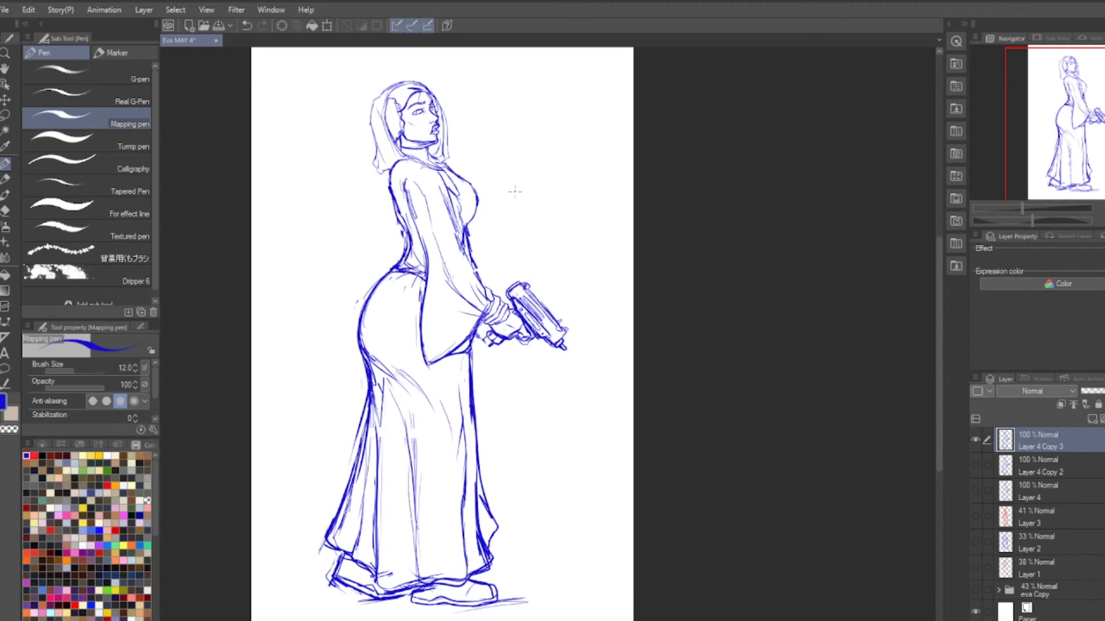
# Fade the sketch layer to 37% opacity, add a new layer above it, and ink the near eyebrow in black
pyautogui.scroll(2, 515, 191)
pyautogui.scroll(-3, 515, 191)
pyautogui.hotkey('ctrl', 'shift', 'n')
pyautogui.scroll(5, 489, 221)
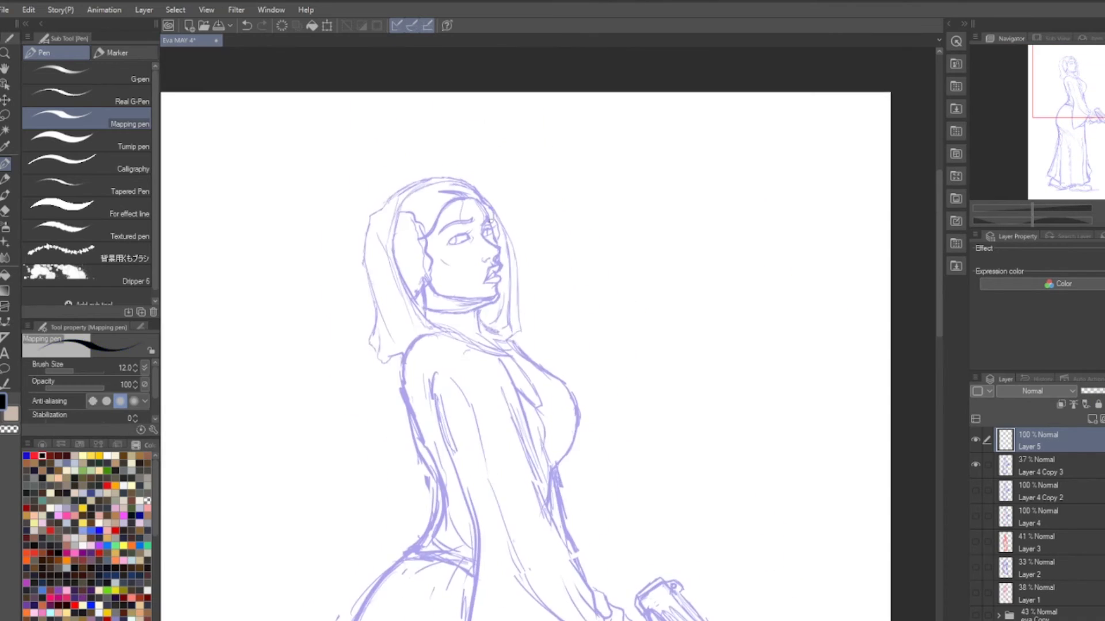
pyautogui.scroll(3, 490, 220)
pyautogui.moveTo(493, 209); pyautogui.dragTo(509, 274)
pyautogui.hotkey('ctrl', 'z')
pyautogui.moveTo(371, 310)
pyautogui.mouseDown()
pyautogui.moveTo(451, 291)
pyautogui.moveTo(454, 268)
pyautogui.moveTo(433, 282)
pyautogui.mouseUp()
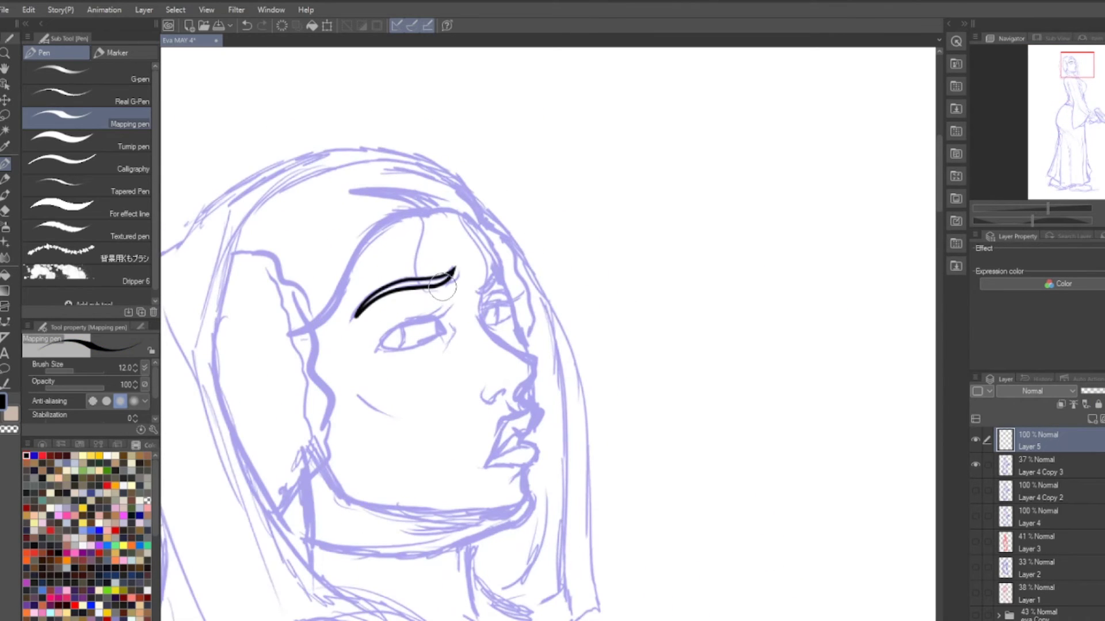
# Ink the nose bridge and tip, the far eyebrow, and the near eye with its lashes and inner corner
pyautogui.moveTo(481, 292); pyautogui.dragTo(546, 384)
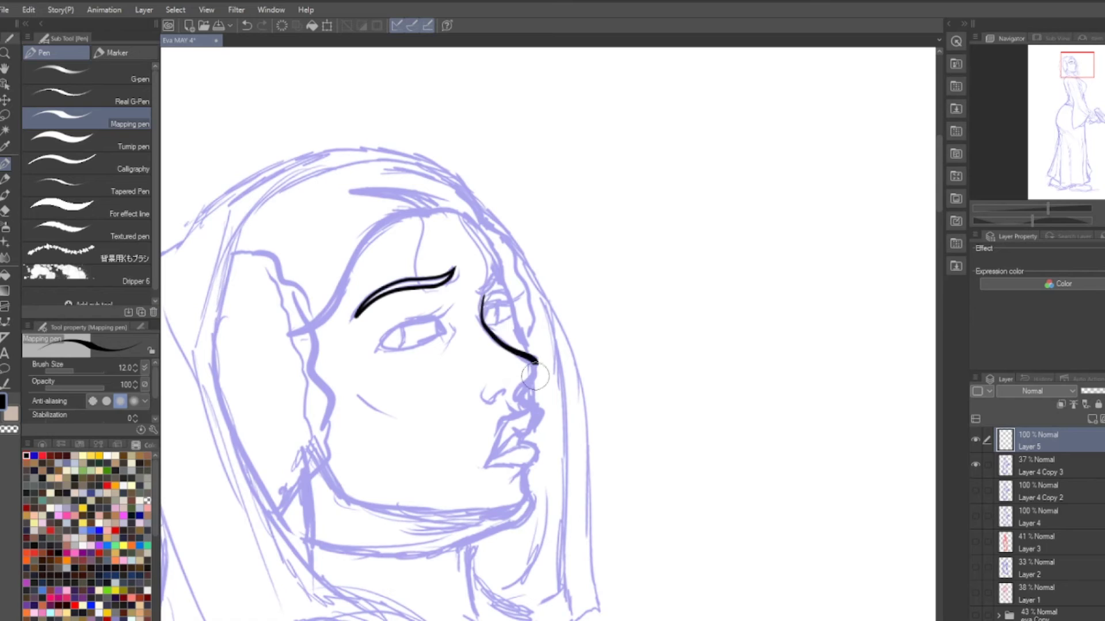
pyautogui.hotkey('ctrl', 'z')
pyautogui.moveTo(481, 314); pyautogui.dragTo(534, 386)
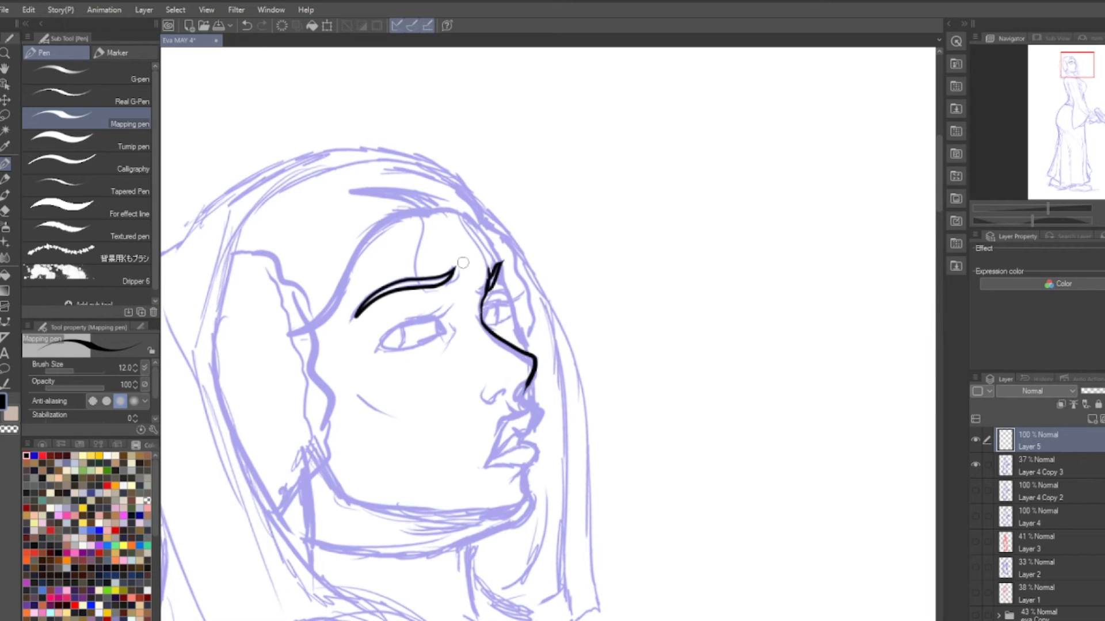
pyautogui.moveTo(445, 325); pyautogui.dragTo(453, 339)
pyautogui.moveTo(440, 311); pyautogui.dragTo(407, 314)
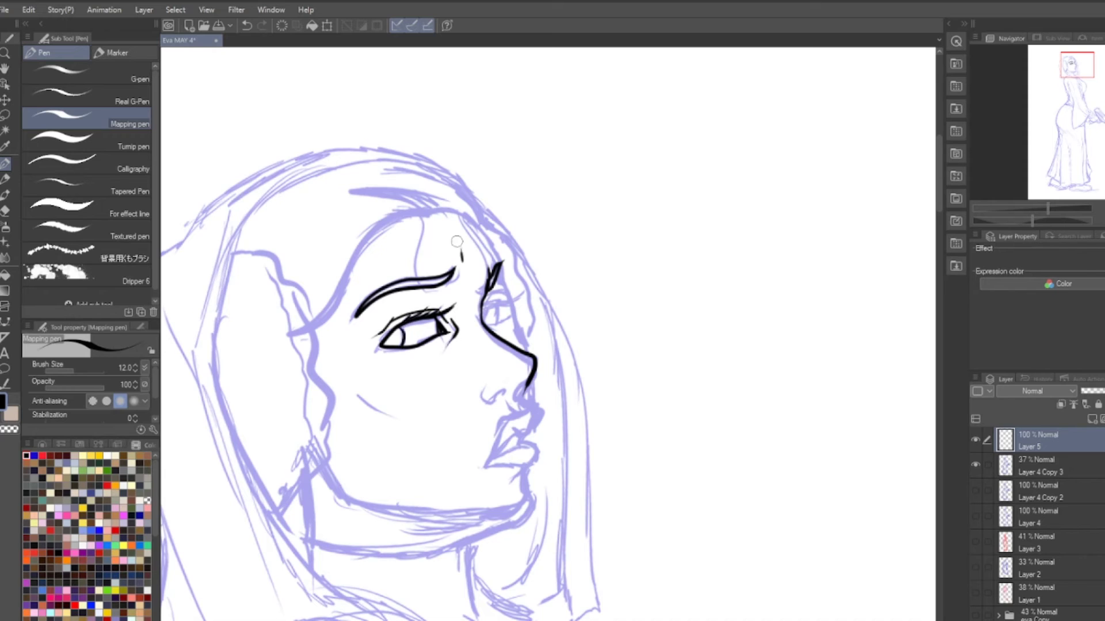
pyautogui.hotkey('ctrl', 'z')
# Ink the far eye, the forehead contour and the profile edge running down beside the nose
pyautogui.scroll(-1, 518, 380)
pyautogui.moveTo(494, 292)
pyautogui.mouseDown()
pyautogui.moveTo(482, 333)
pyautogui.moveTo(530, 375)
pyautogui.mouseUp()
pyautogui.scroll(2, 518, 379)
pyautogui.moveTo(509, 273)
pyautogui.mouseDown()
pyautogui.moveTo(477, 299)
pyautogui.moveTo(497, 301)
pyautogui.moveTo(496, 214)
pyautogui.mouseUp()
pyautogui.scroll(-1, 489, 287)
pyautogui.scroll(2, 489, 287)
pyautogui.moveTo(521, 256)
pyautogui.mouseDown()
pyautogui.moveTo(491, 269)
pyautogui.moveTo(535, 333)
pyautogui.moveTo(518, 374)
pyautogui.moveTo(536, 403)
pyautogui.mouseUp()
# Ink the upper and lower lips, the crease below them, and the chin contour
pyautogui.scroll(-1, 535, 334)
pyautogui.scroll(1, 541, 351)
pyautogui.moveTo(527, 377)
pyautogui.mouseDown()
pyautogui.moveTo(502, 406)
pyautogui.moveTo(595, 457)
pyautogui.mouseUp()
pyautogui.scroll(-1, 501, 406)
pyautogui.scroll(2, 518, 403)
pyautogui.scroll(-1, 646, 325)
pyautogui.scroll(1, 646, 324)
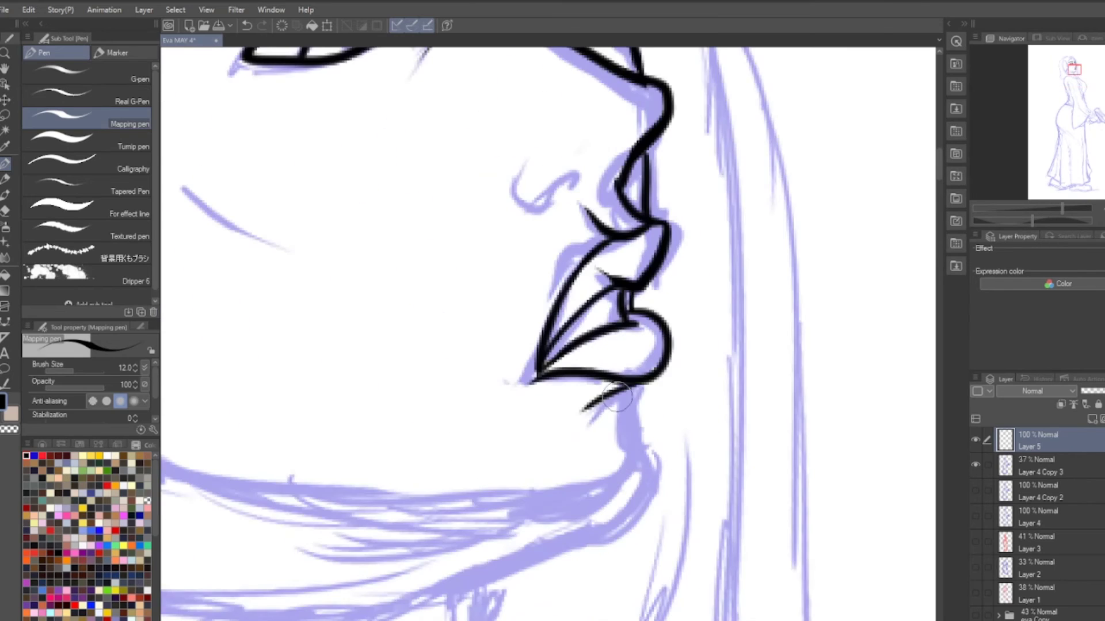
pyautogui.moveTo(630, 391); pyautogui.dragTo(610, 518)
# Ink the cheek line, the jawline and the edge of the high collar around the neck
pyautogui.scroll(-1, 622, 403)
pyautogui.moveTo(541, 253); pyautogui.dragTo(621, 317)
pyautogui.scroll(1, 649, 190)
pyautogui.scroll(1, 649, 190)
pyautogui.moveTo(454, 420); pyautogui.dragTo(518, 446)
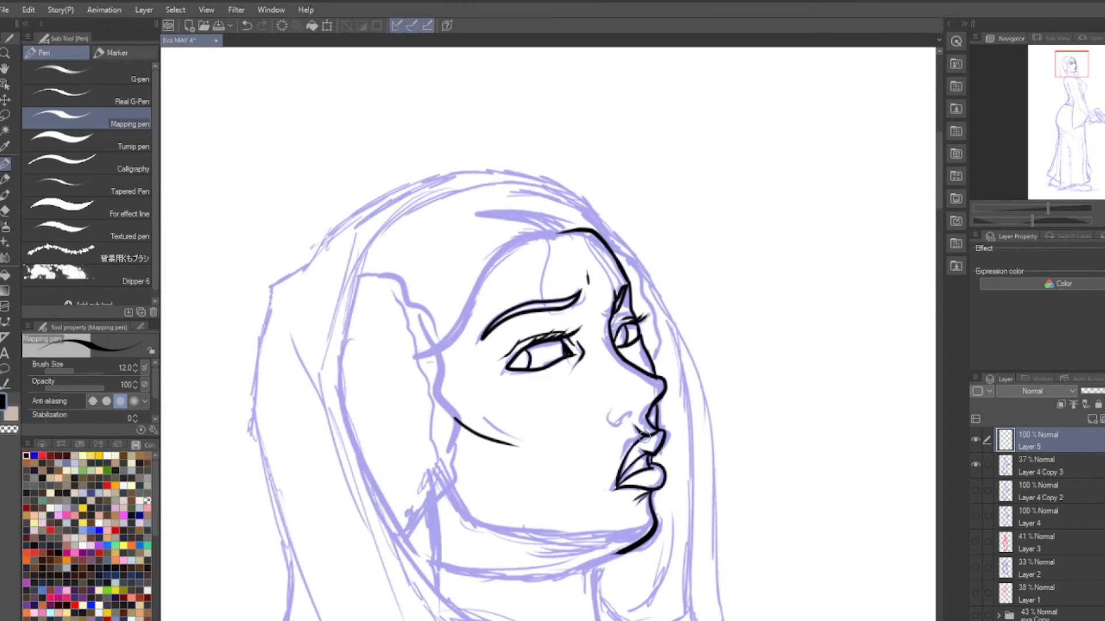
pyautogui.moveTo(443, 487)
pyautogui.mouseDown()
pyautogui.moveTo(629, 541)
pyautogui.moveTo(584, 569)
pyautogui.mouseUp()
pyautogui.moveTo(429, 499)
pyautogui.mouseDown()
pyautogui.moveTo(435, 567)
pyautogui.moveTo(593, 572)
pyautogui.mouseUp()
pyautogui.moveTo(552, 236); pyautogui.dragTo(595, 233)
pyautogui.scroll(-3, 518, 346)
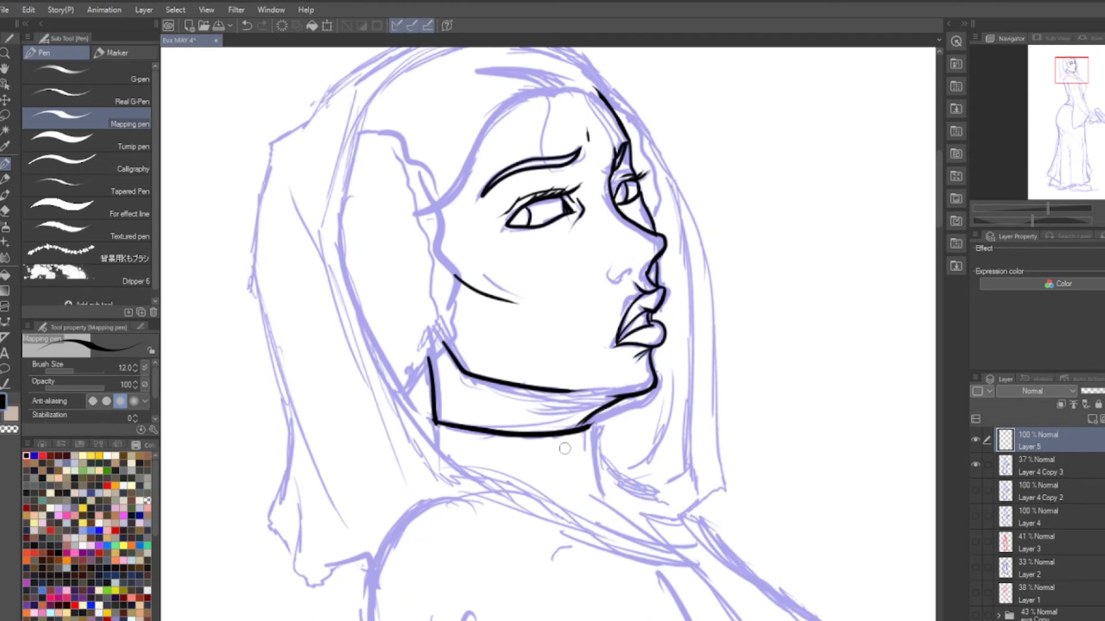
# Ink the front of the neck, the hood's inner edge around the face, and the wavy hair contours beside the face
pyautogui.moveTo(601, 409)
pyautogui.mouseDown()
pyautogui.moveTo(615, 472)
pyautogui.moveTo(646, 494)
pyautogui.mouseUp()
pyautogui.moveTo(673, 363); pyautogui.dragTo(624, 473)
pyautogui.moveTo(402, 403)
pyautogui.mouseDown()
pyautogui.moveTo(496, 494)
pyautogui.moveTo(585, 512)
pyautogui.mouseUp()
pyautogui.scroll(3, 546, 500)
pyautogui.moveTo(380, 266)
pyautogui.mouseDown()
pyautogui.moveTo(450, 316)
pyautogui.moveTo(422, 526)
pyautogui.moveTo(376, 242)
pyautogui.moveTo(609, 210)
pyautogui.mouseUp()
pyautogui.scroll(-3, 580, 181)
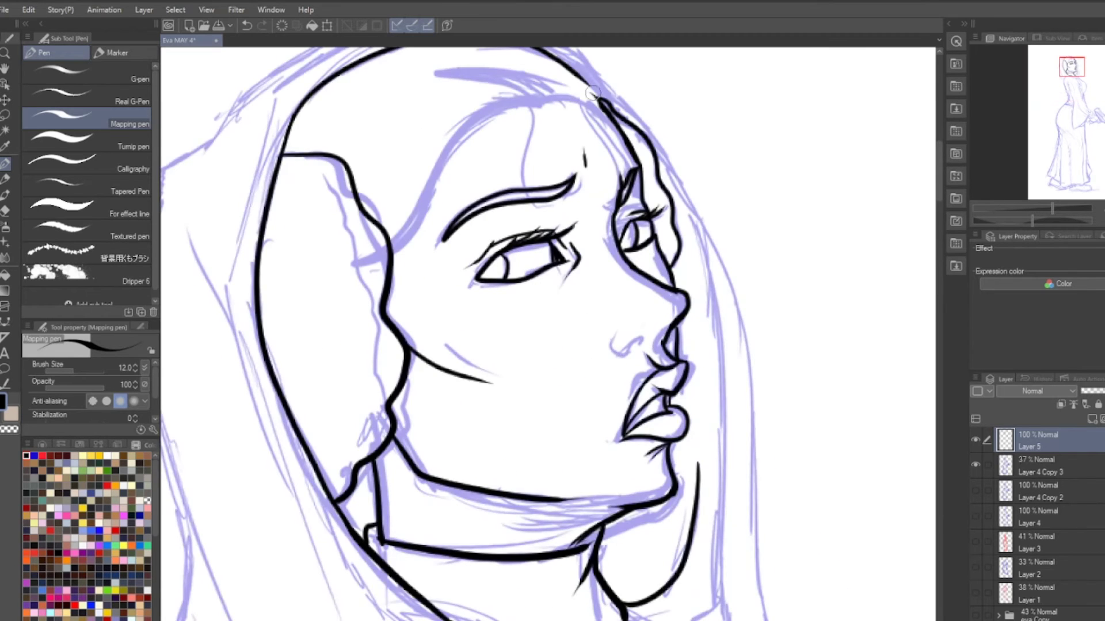
# Ink the nostril and nose wing, clean up the collar line under the chin, and extend the neckline folds
pyautogui.scroll(-3, 587, 92)
pyautogui.scroll(3, 523, 155)
pyautogui.scroll(-3, 523, 154)
pyautogui.scroll(4, 615, 345)
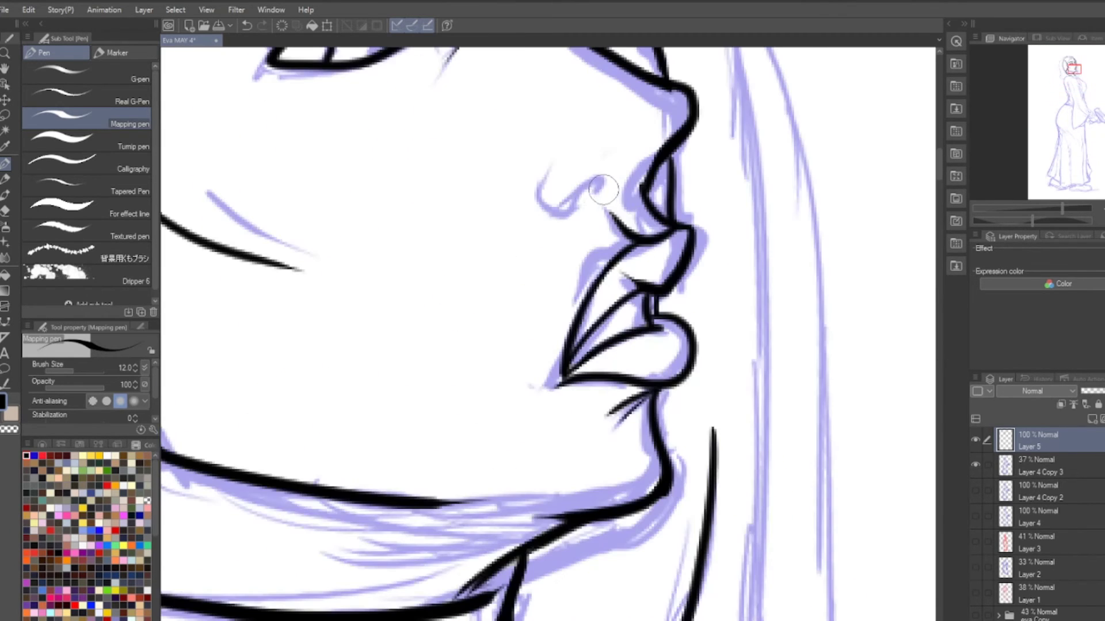
pyautogui.scroll(-1, 668, 282)
pyautogui.scroll(-2, 668, 281)
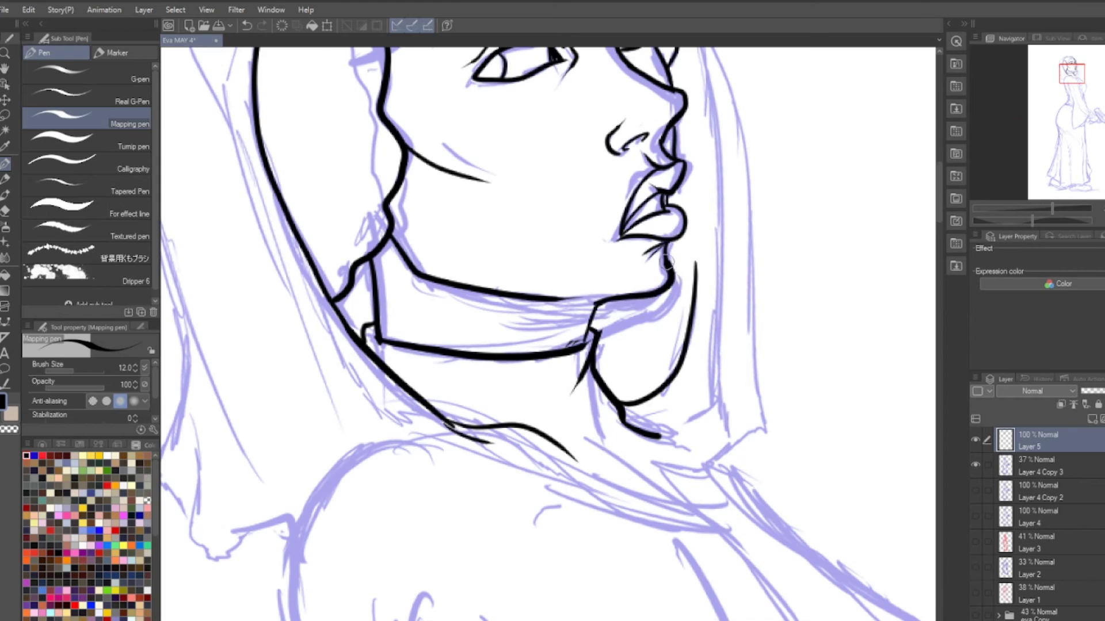
# Ink the back contour from the shoulder down to the waist
pyautogui.scroll(-4, 596, 243)
pyautogui.scroll(1, 597, 242)
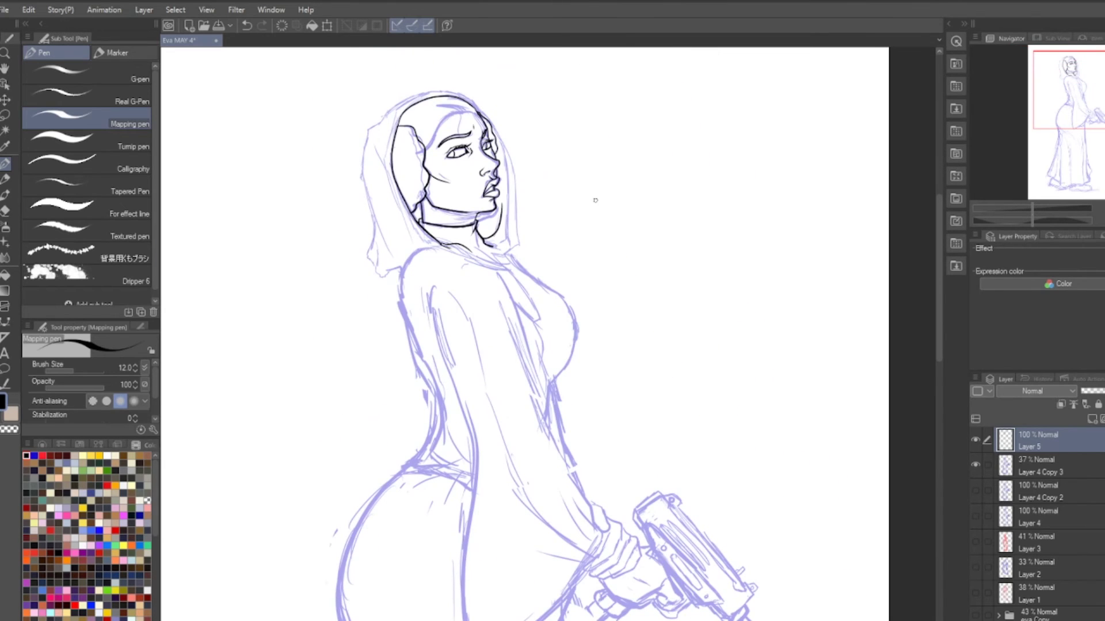
pyautogui.scroll(3, 595, 201)
pyautogui.moveTo(315, 259)
pyautogui.mouseDown()
pyautogui.moveTo(308, 410)
pyautogui.moveTo(377, 553)
pyautogui.mouseUp()
pyautogui.scroll(-2, 376, 552)
pyautogui.moveTo(358, 278); pyautogui.dragTo(325, 363)
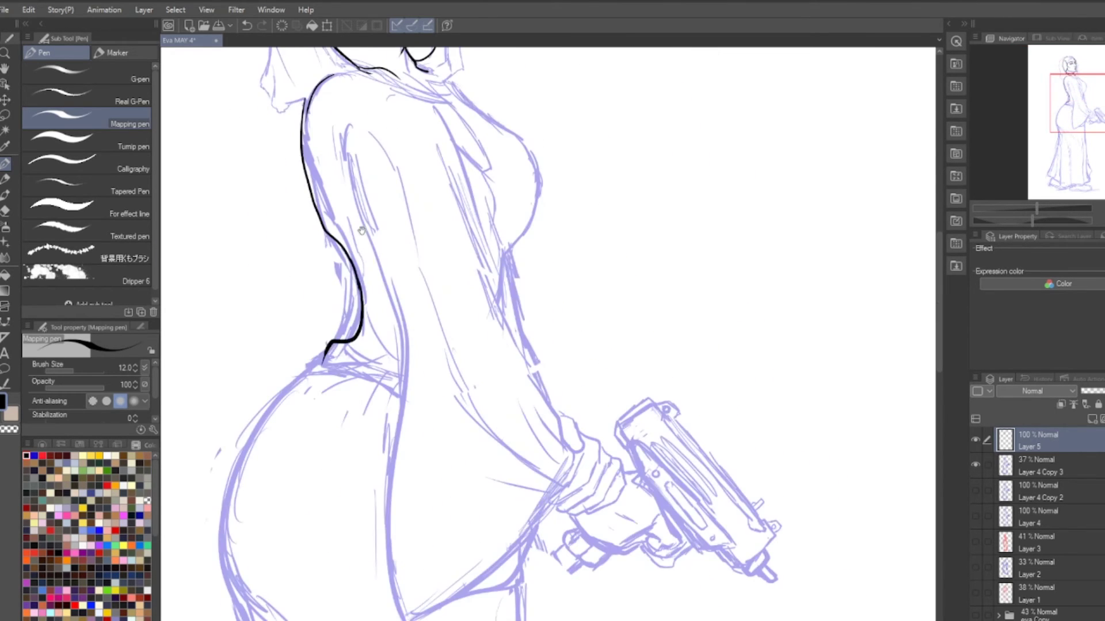
# Ink the shoulder top and the veil's outer contour from the rear lower edge over the head to the front corner
pyautogui.scroll(-3, 361, 230)
pyautogui.scroll(3, 389, 302)
pyautogui.scroll(-1, 389, 302)
pyautogui.scroll(1, 488, 429)
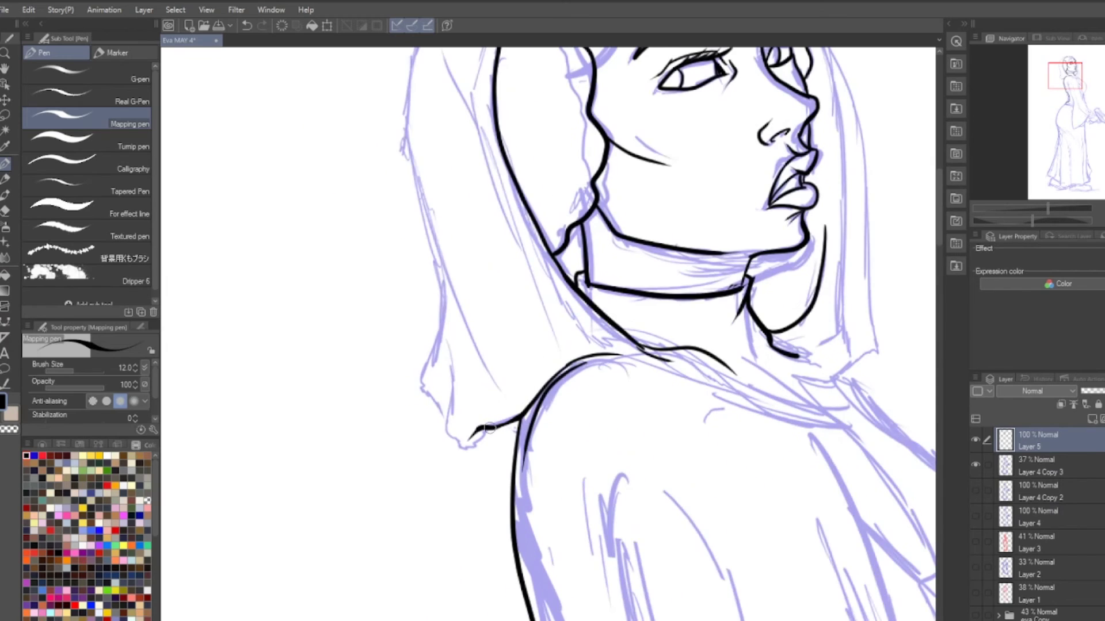
pyautogui.moveTo(488, 429)
pyautogui.mouseDown()
pyautogui.moveTo(429, 311)
pyautogui.moveTo(489, 63)
pyautogui.mouseUp()
pyautogui.scroll(-2, 454, 334)
pyautogui.scroll(1, 448, 273)
pyautogui.moveTo(449, 273)
pyautogui.mouseDown()
pyautogui.moveTo(599, 280)
pyautogui.moveTo(475, 147)
pyautogui.mouseUp()
pyautogui.moveTo(518, 221); pyautogui.dragTo(511, 434)
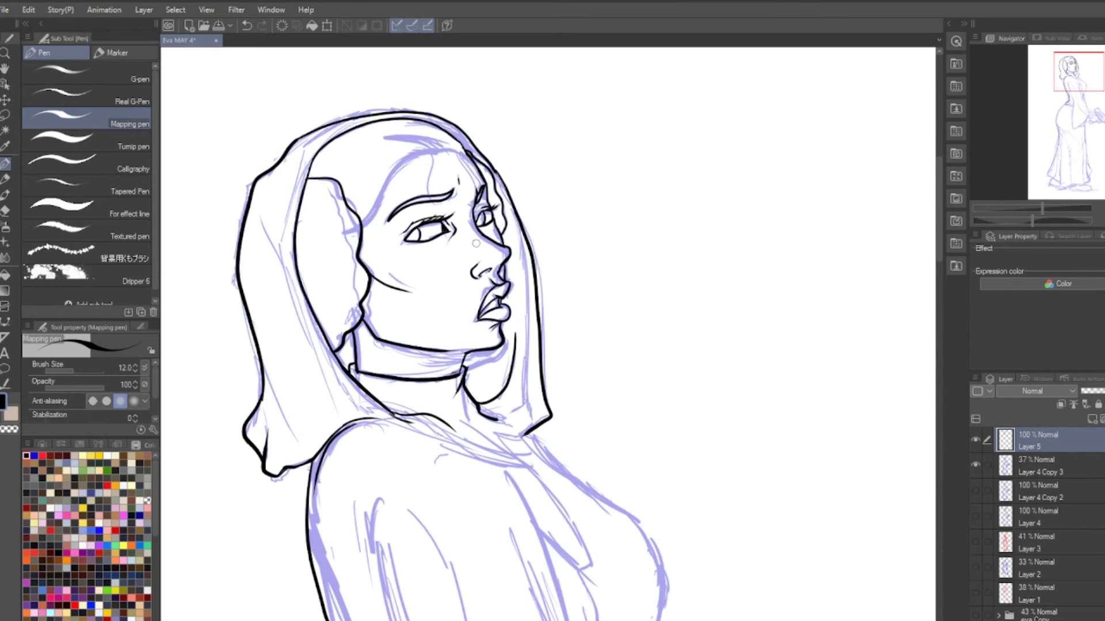
# Ink the inner fold lines on the front panel of the veil beside the neck
pyautogui.moveTo(511, 270); pyautogui.dragTo(518, 397)
pyautogui.moveTo(515, 316); pyautogui.dragTo(520, 403)
pyautogui.scroll(-2, 517, 403)
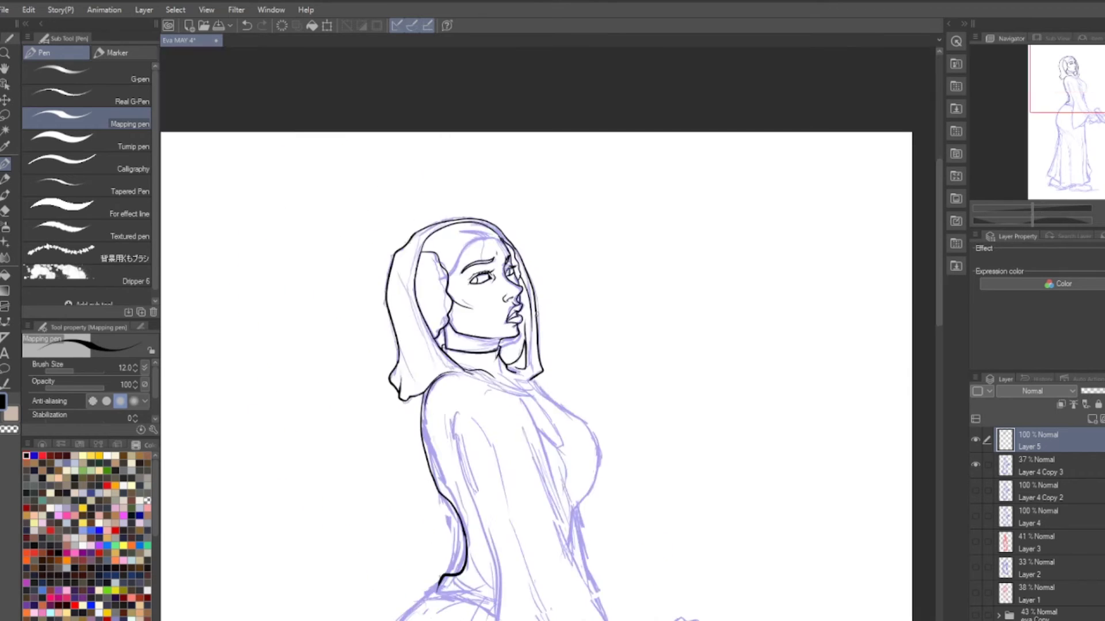
# Ink the chest contour from below the veil around to the underside of the bust
pyautogui.scroll(2, 493, 454)
pyautogui.scroll(-2, 493, 454)
pyautogui.scroll(2, 576, 346)
pyautogui.moveTo(561, 173)
pyautogui.mouseDown()
pyautogui.moveTo(633, 357)
pyautogui.moveTo(586, 454)
pyautogui.mouseUp()
pyautogui.scroll(-1, 614, 372)
pyautogui.scroll(2, 615, 373)
pyautogui.scroll(-3, 575, 403)
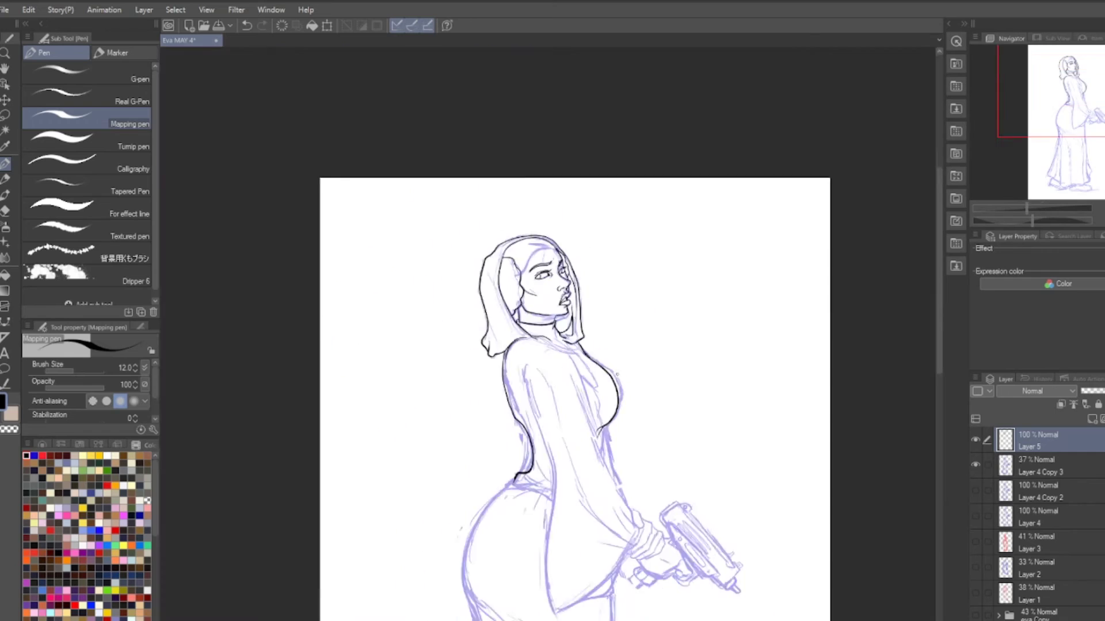
# Ink the sleeve's back edge, the inner arm fold down to the wrist, the robe's chest seam and the sleeve's front edge
pyautogui.scroll(2, 504, 452)
pyautogui.moveTo(504, 452); pyautogui.dragTo(412, 291)
pyautogui.scroll(2, 413, 291)
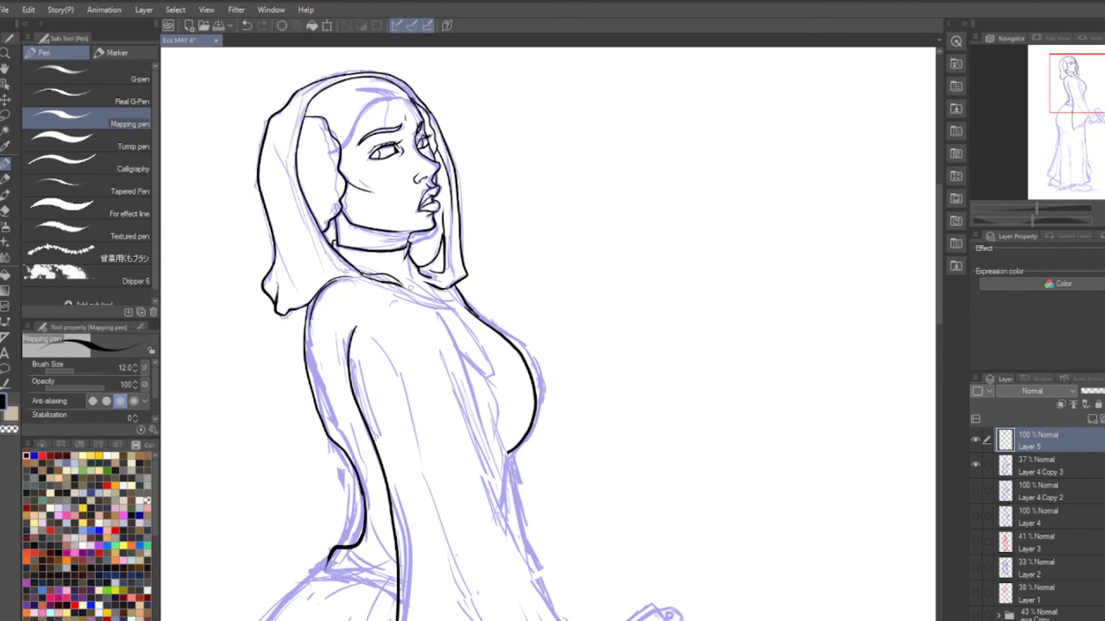
pyautogui.scroll(-3, 411, 286)
pyautogui.scroll(3, 535, 328)
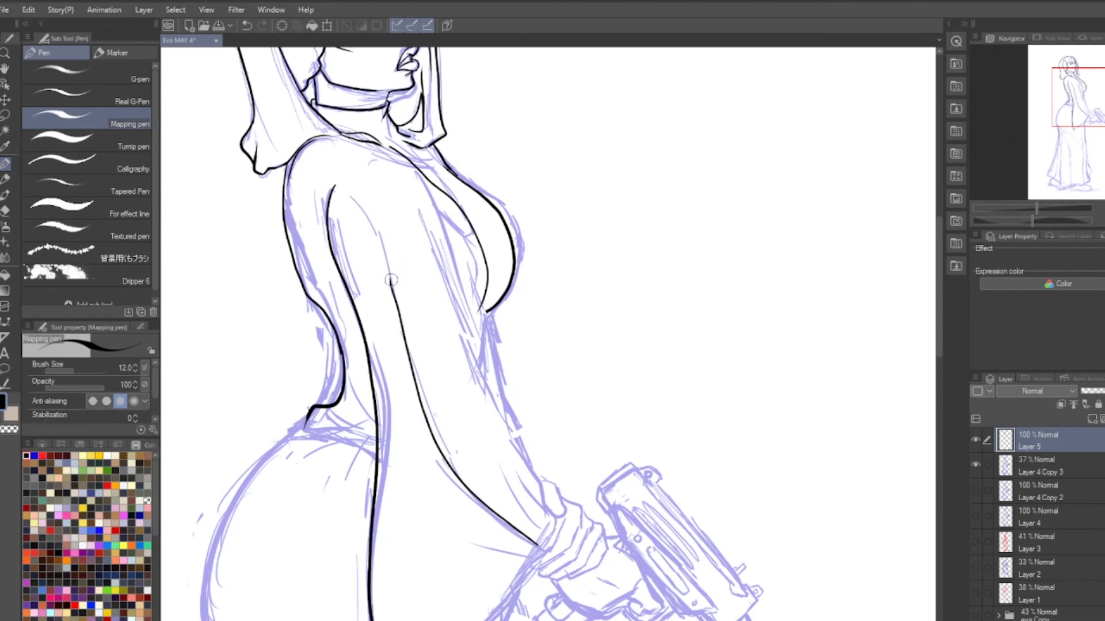
pyautogui.moveTo(535, 482); pyautogui.dragTo(460, 270)
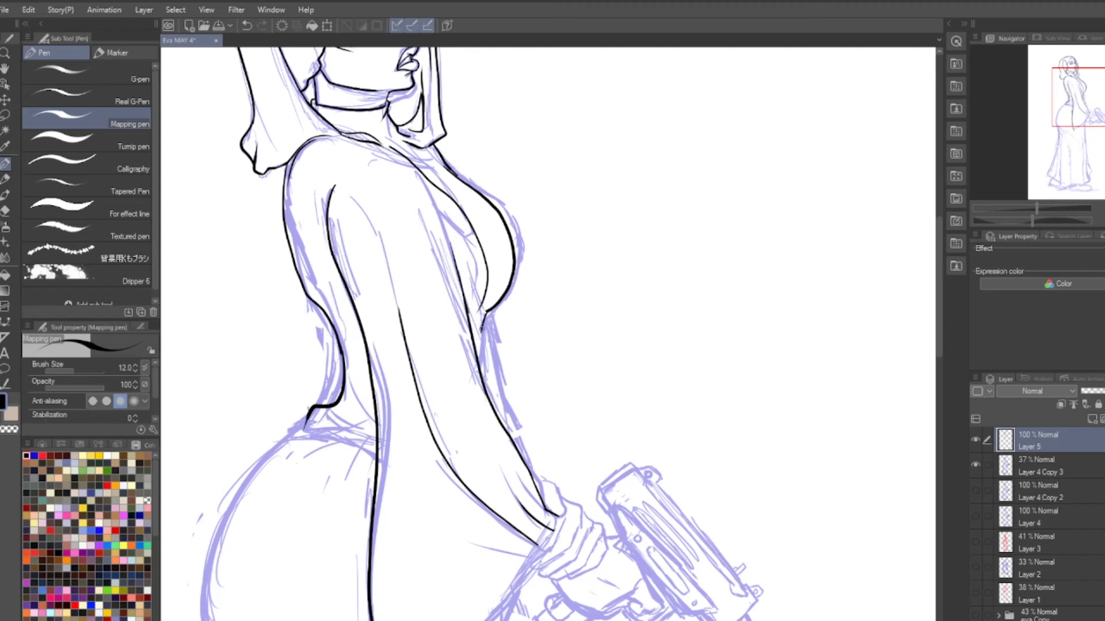
# Ink the torso's front edge below the bust and fill the gap between the veil and collar with black
pyautogui.moveTo(487, 312); pyautogui.dragTo(481, 384)
pyautogui.moveTo(488, 313); pyautogui.dragTo(509, 409)
pyautogui.scroll(-3, 481, 328)
pyautogui.scroll(4, 356, 172)
pyautogui.moveTo(361, 147); pyautogui.dragTo(351, 201)
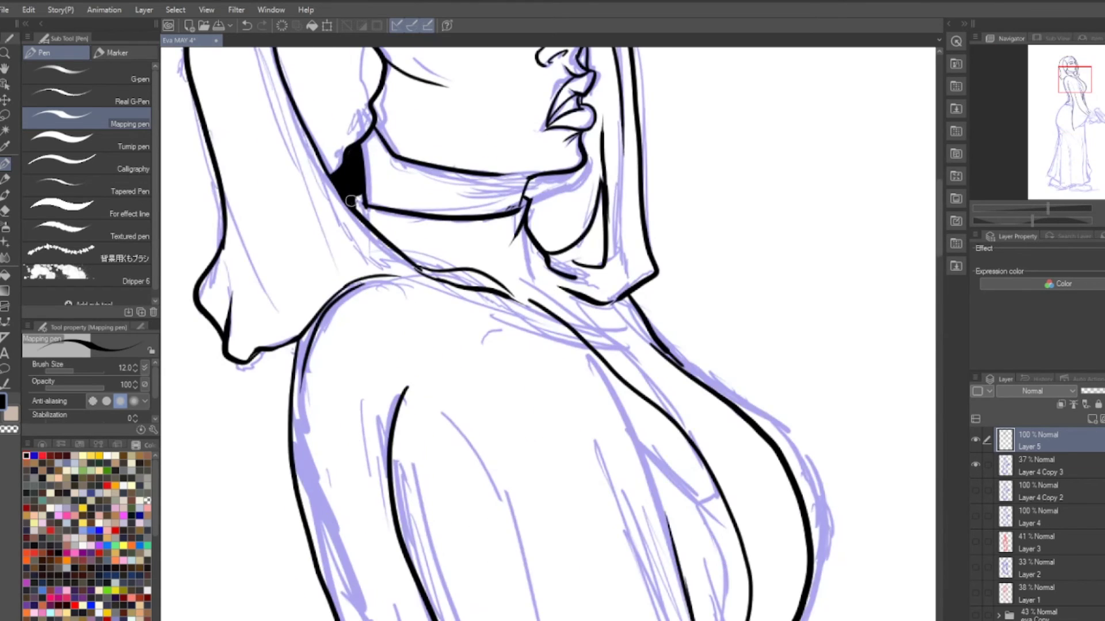
pyautogui.scroll(-3, 351, 201)
pyautogui.scroll(3, 501, 248)
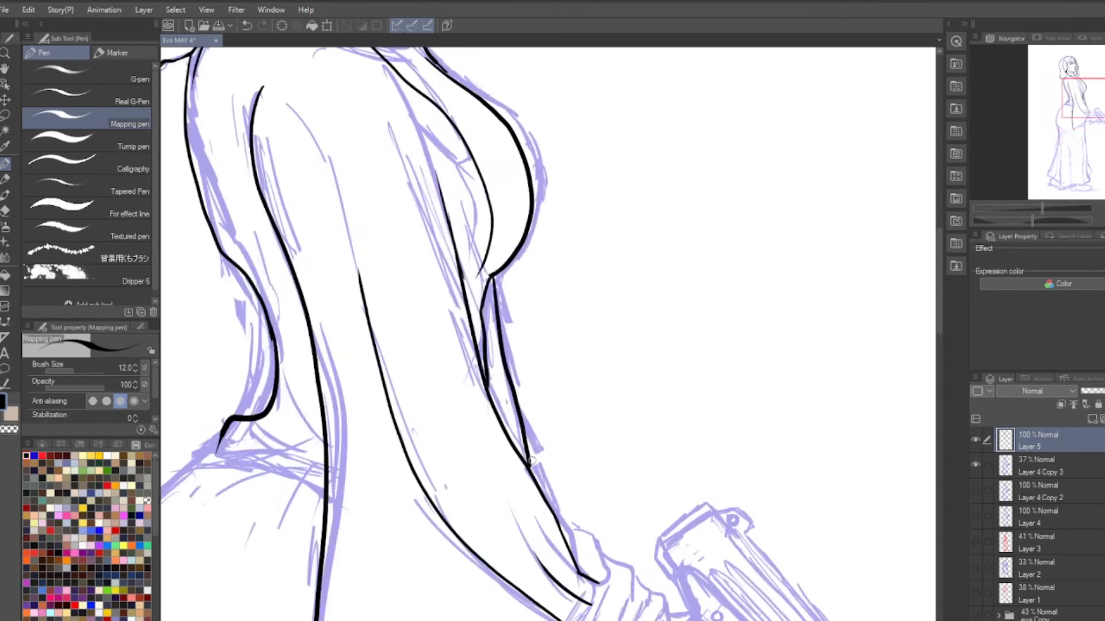
# Ink the hairline from the temple over the forehead to the far side of the face
pyautogui.scroll(-4, 501, 247)
pyautogui.scroll(5, 570, 228)
pyautogui.moveTo(578, 222); pyautogui.dragTo(460, 185)
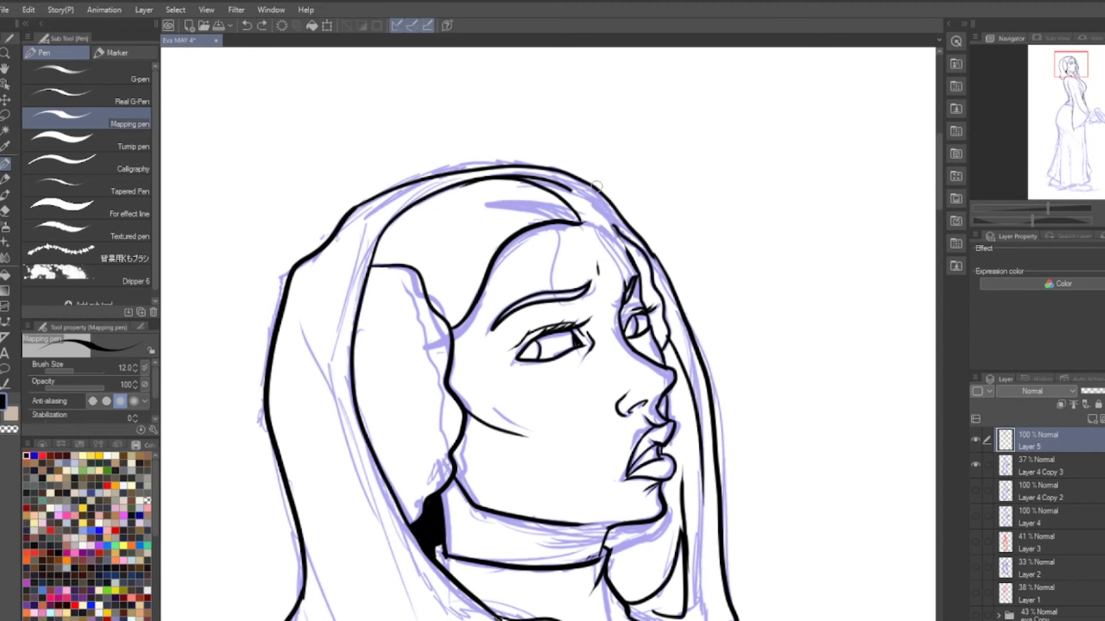
pyautogui.moveTo(579, 221); pyautogui.dragTo(628, 254)
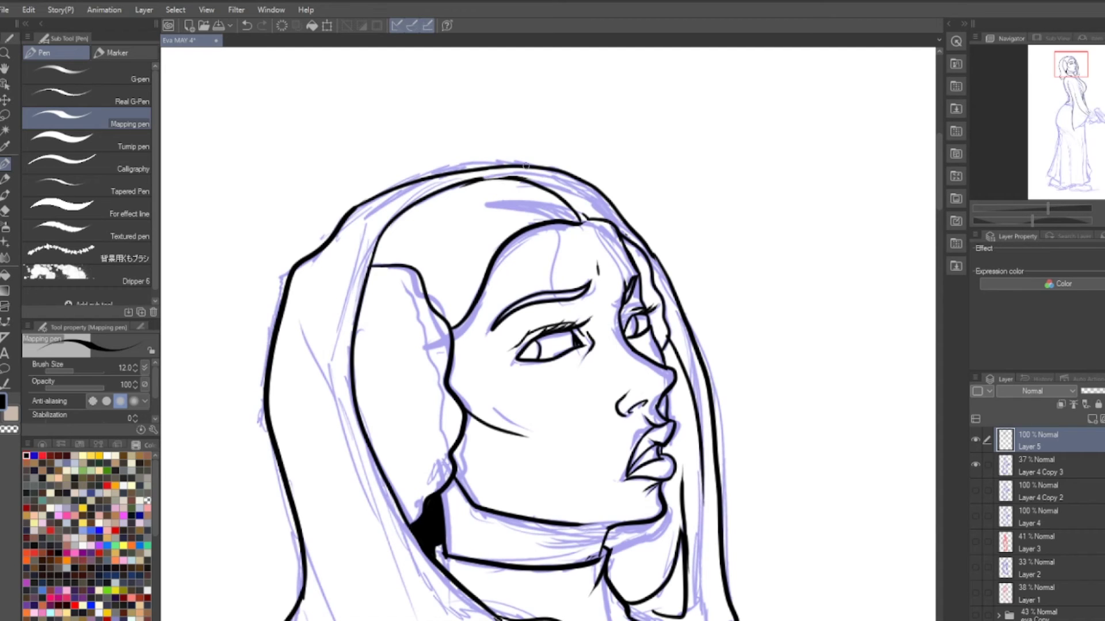
# Ink the folds at the top of the veil, the far-side hair waves and a loose strand on the forehead
pyautogui.moveTo(525, 167); pyautogui.dragTo(619, 228)
pyautogui.moveTo(586, 167); pyautogui.dragTo(560, 218)
pyautogui.scroll(-2, 648, 219)
pyautogui.moveTo(618, 181); pyautogui.dragTo(645, 254)
pyautogui.moveTo(523, 224); pyautogui.dragTo(480, 325)
pyautogui.scroll(-2, 564, 173)
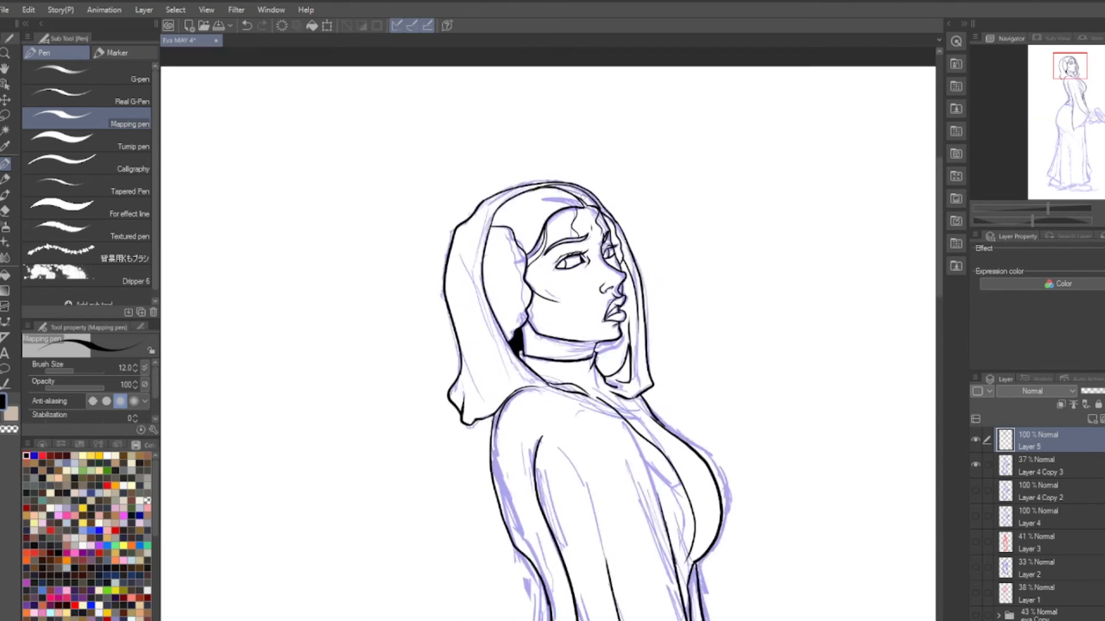
# Ink the small curl beside the jaw at the ear and a swept-back hair strand above the temple
pyautogui.scroll(-2, 602, 166)
pyautogui.scroll(2, 602, 166)
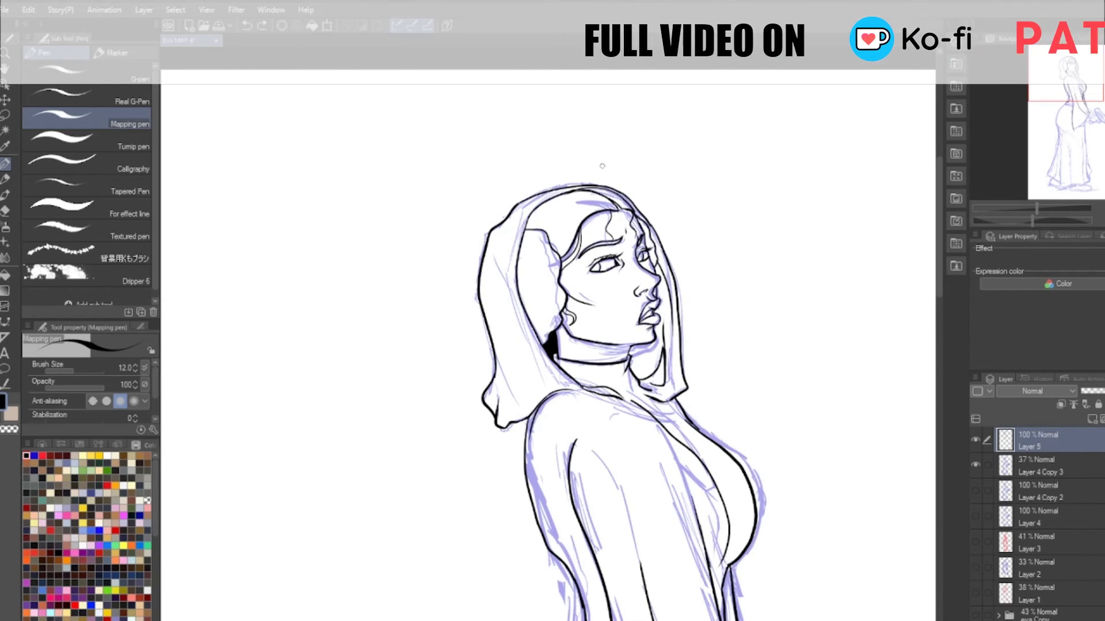
pyautogui.scroll(2, 629, 376)
pyautogui.scroll(-2, 629, 377)
pyautogui.scroll(1, 629, 376)
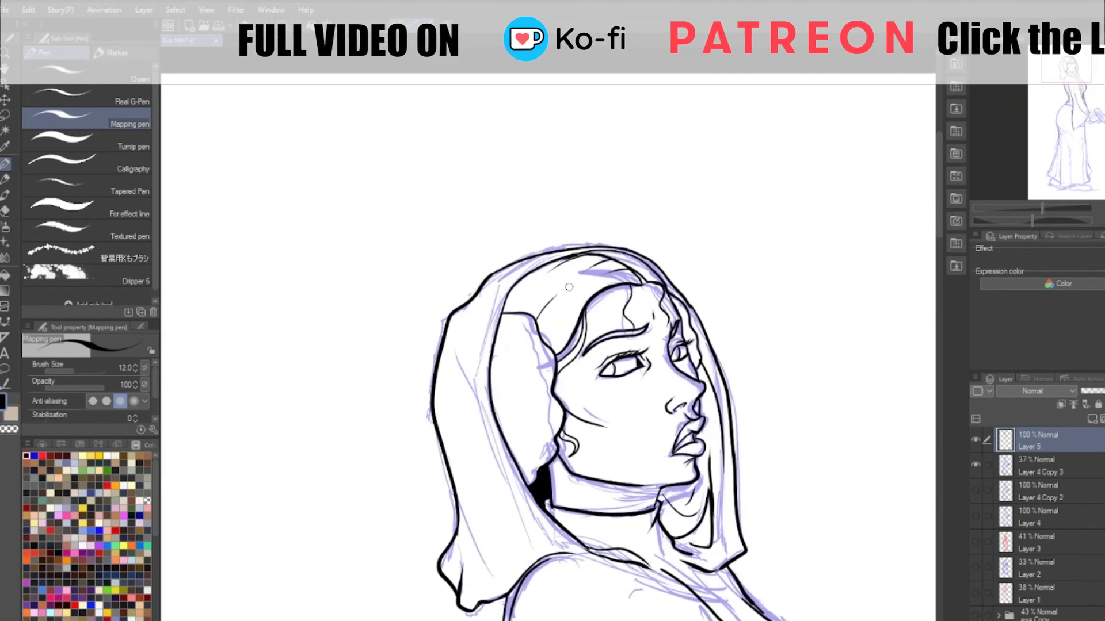
# Ink the remaining swept-back hair strands under the veil and the curls inside the side hair bun
pyautogui.scroll(-1, 629, 376)
pyautogui.scroll(3, 633, 218)
pyautogui.scroll(-2, 633, 219)
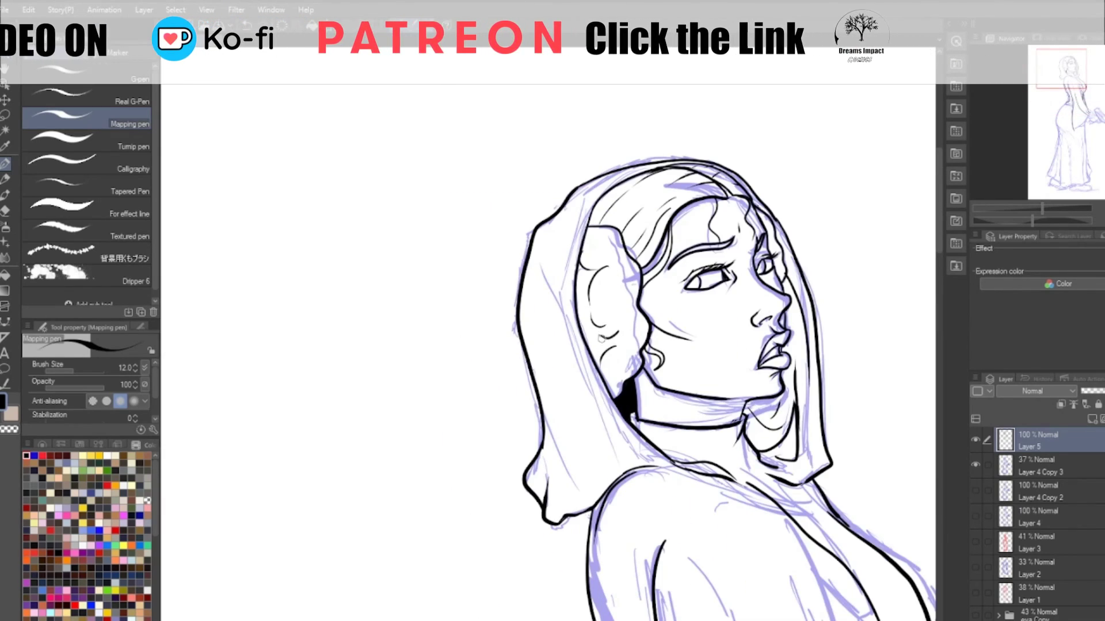
pyautogui.scroll(1, 633, 219)
pyautogui.scroll(-1, 633, 219)
pyautogui.scroll(-2, 732, 348)
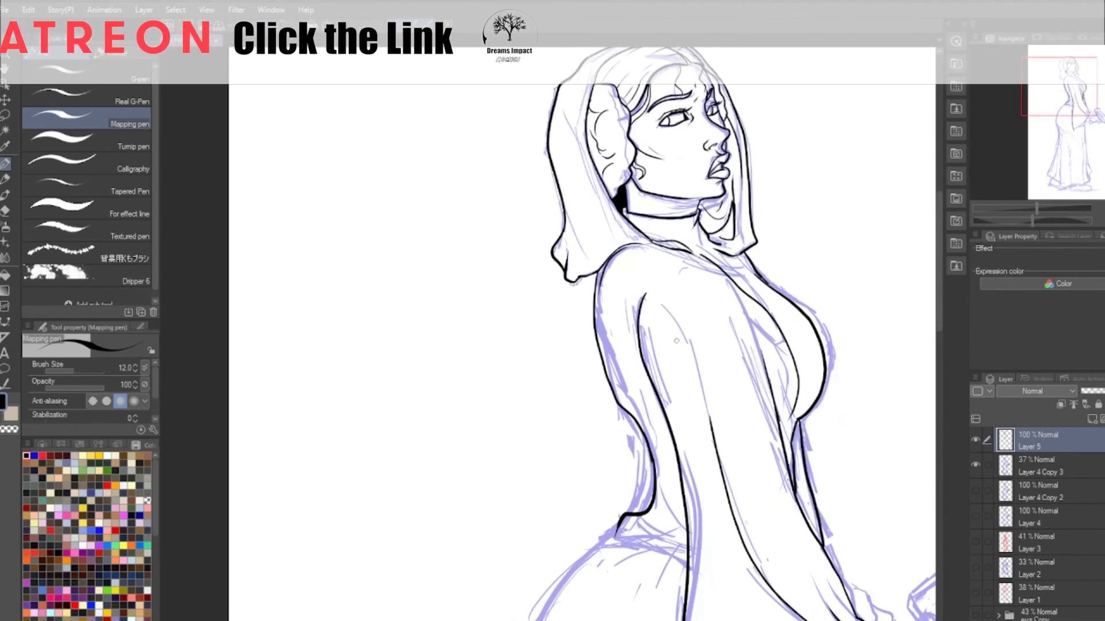
# Ink the wide sleeve opening from its lower tip up to the wrist, including its inner edge and a short wrist fold
pyautogui.scroll(-1, 732, 348)
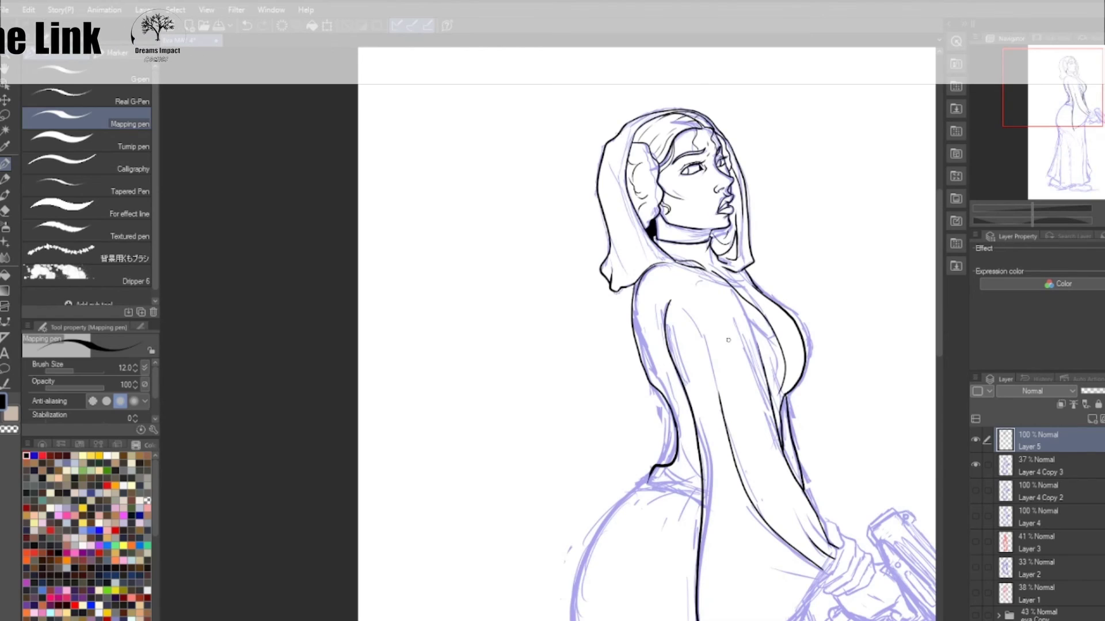
pyautogui.moveTo(864, 522); pyautogui.dragTo(743, 292)
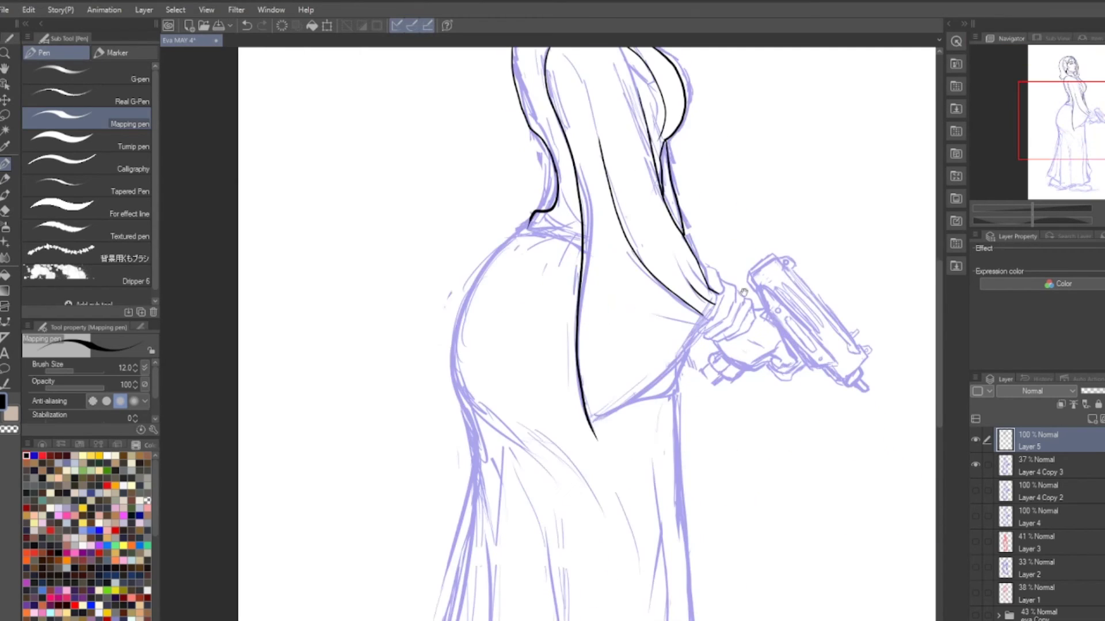
pyautogui.moveTo(593, 423); pyautogui.dragTo(700, 326)
pyautogui.moveTo(702, 323); pyautogui.dragTo(655, 315)
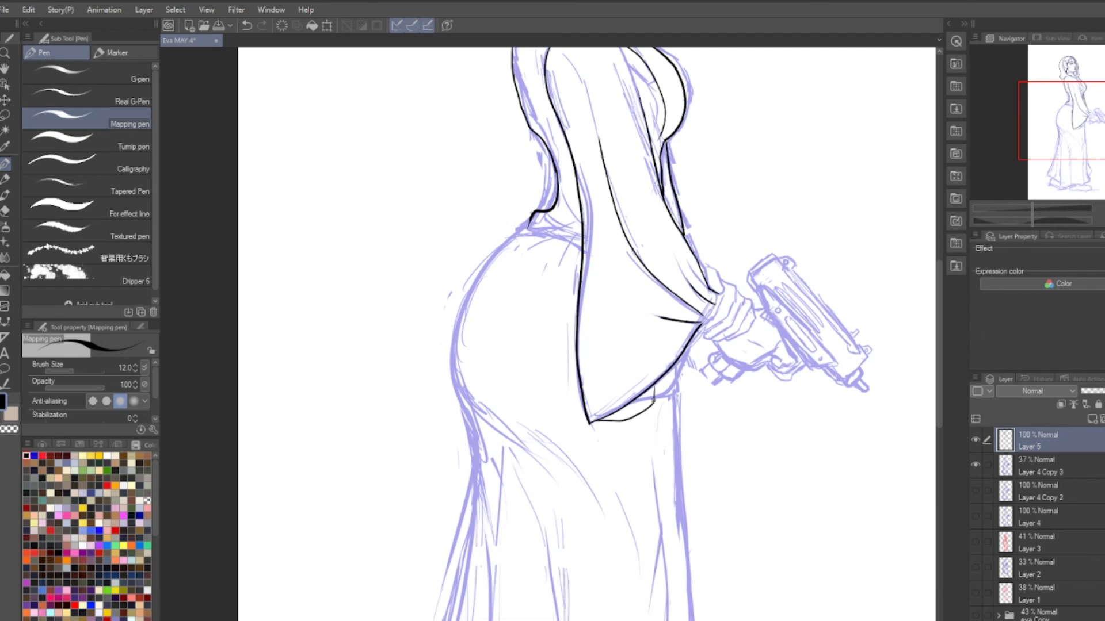
pyautogui.moveTo(686, 332)
pyautogui.mouseDown()
pyautogui.moveTo(696, 492)
pyautogui.moveTo(648, 333)
pyautogui.moveTo(688, 330)
pyautogui.moveTo(724, 391)
pyautogui.moveTo(644, 430)
pyautogui.moveTo(616, 412)
pyautogui.moveTo(644, 409)
pyautogui.moveTo(670, 437)
pyautogui.mouseUp()
# Ink the near hand with its thumb, fingers and nails, plus the sleeve folds at the wrist
pyautogui.scroll(4, 647, 333)
pyautogui.scroll(2, 661, 374)
pyautogui.scroll(2, 662, 374)
pyautogui.moveTo(679, 412); pyautogui.dragTo(694, 426)
pyautogui.scroll(-5, 661, 374)
pyautogui.scroll(4, 662, 374)
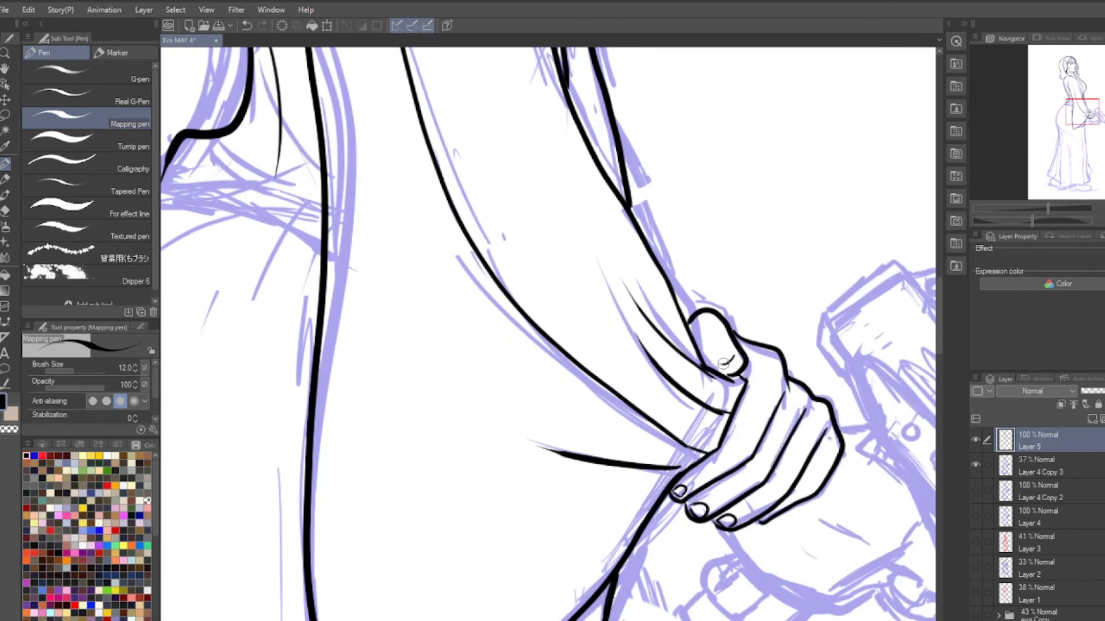
# Ink the waist folds behind the sleeve and the rounded back contour of the hip down to the upper thigh
pyautogui.scroll(-4, 724, 362)
pyautogui.scroll(2, 653, 101)
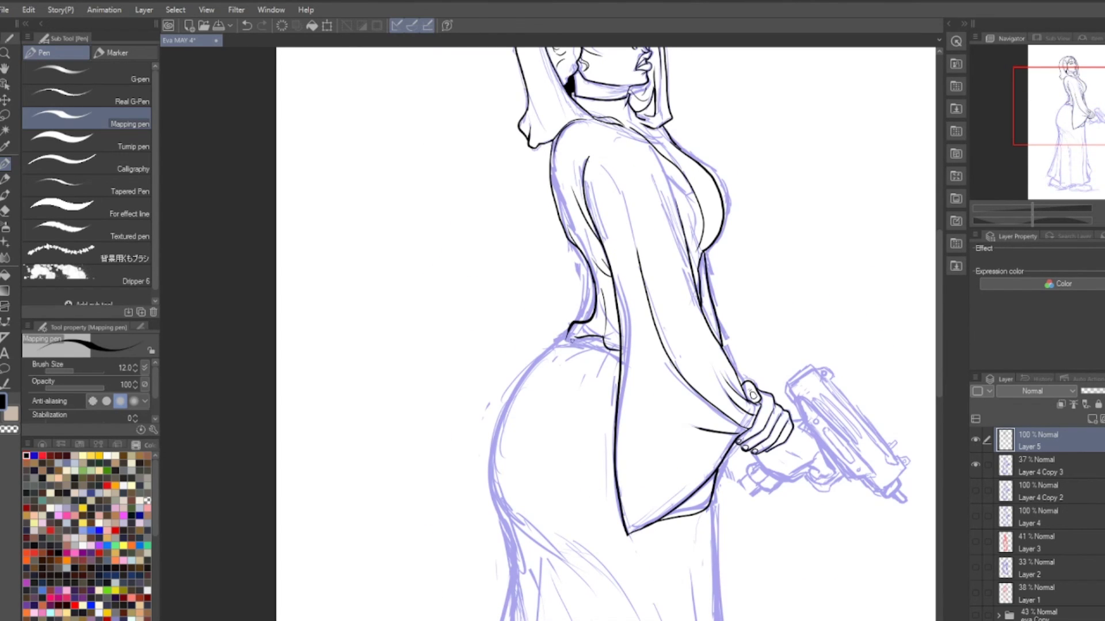
pyautogui.moveTo(547, 349); pyautogui.dragTo(506, 564)
# Ink the skirt's front edge from the sleeve down, its flared front hem and the long fold just behind it
pyautogui.scroll(-1, 610, 333)
pyautogui.scroll(-3, 609, 333)
pyautogui.moveTo(649, 248); pyautogui.dragTo(664, 495)
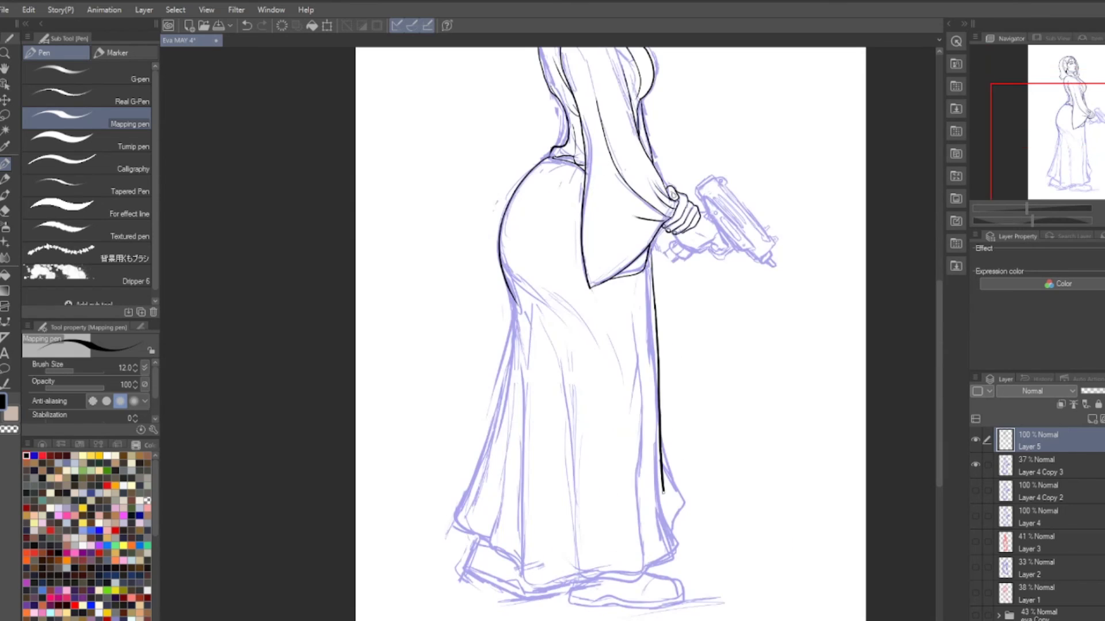
pyautogui.moveTo(661, 438); pyautogui.dragTo(679, 549)
pyautogui.scroll(1, 632, 547)
pyautogui.moveTo(604, 158); pyautogui.dragTo(614, 540)
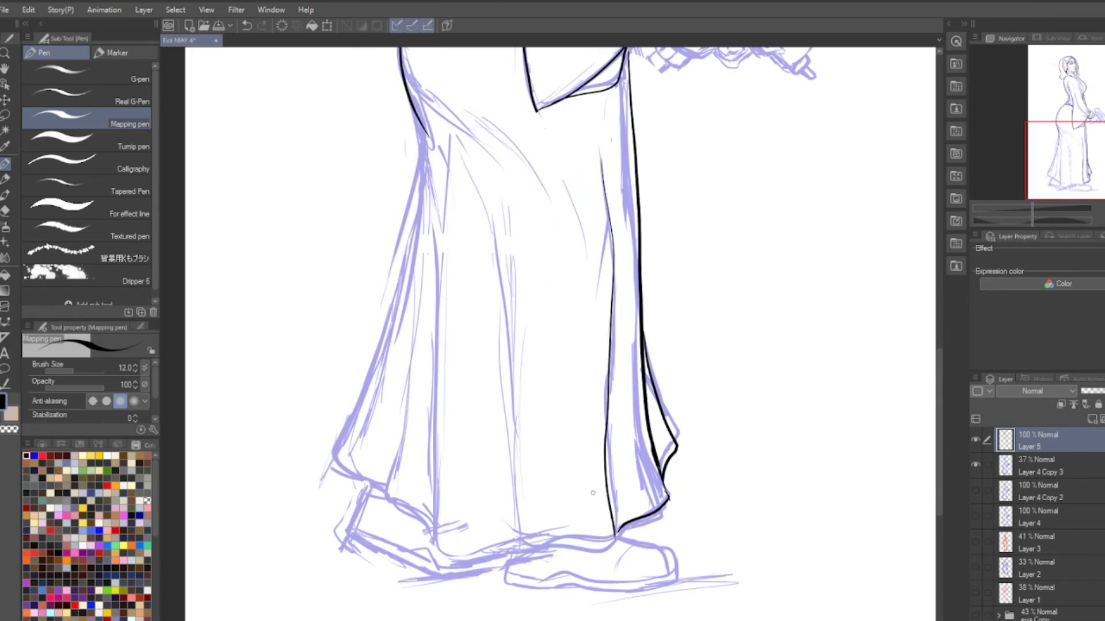
# Ink the skirt's back edge down to the flared rear corner, and start the hem at the back and above the front shoe
pyautogui.scroll(3, 575, 346)
pyautogui.moveTo(476, 270); pyautogui.dragTo(385, 576)
pyautogui.scroll(-3, 518, 402)
pyautogui.scroll(3, 439, 403)
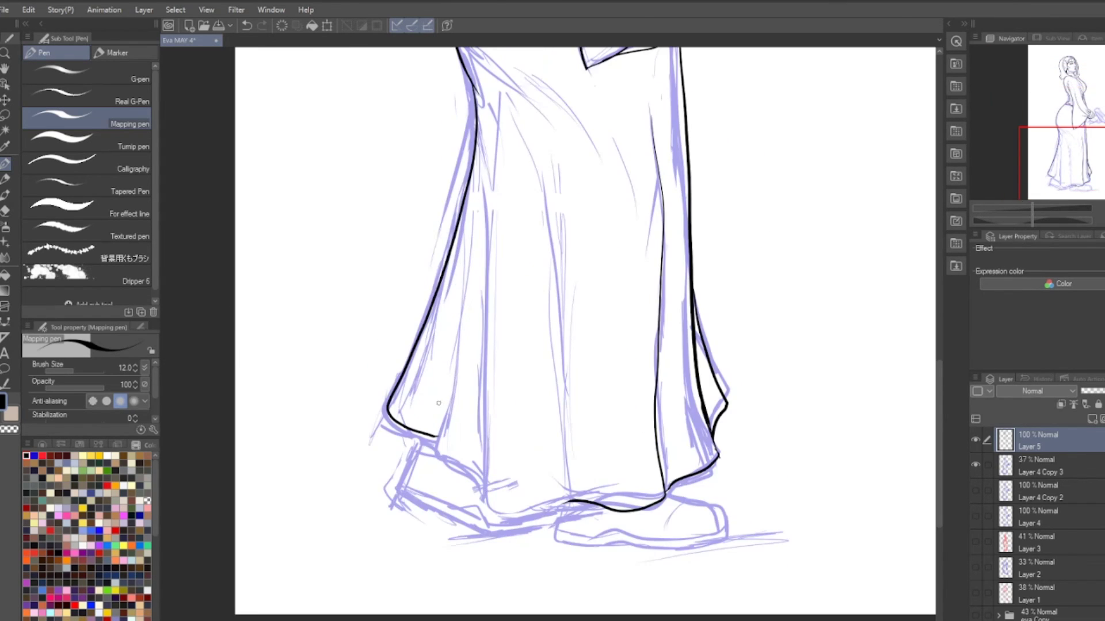
pyautogui.scroll(-3, 445, 375)
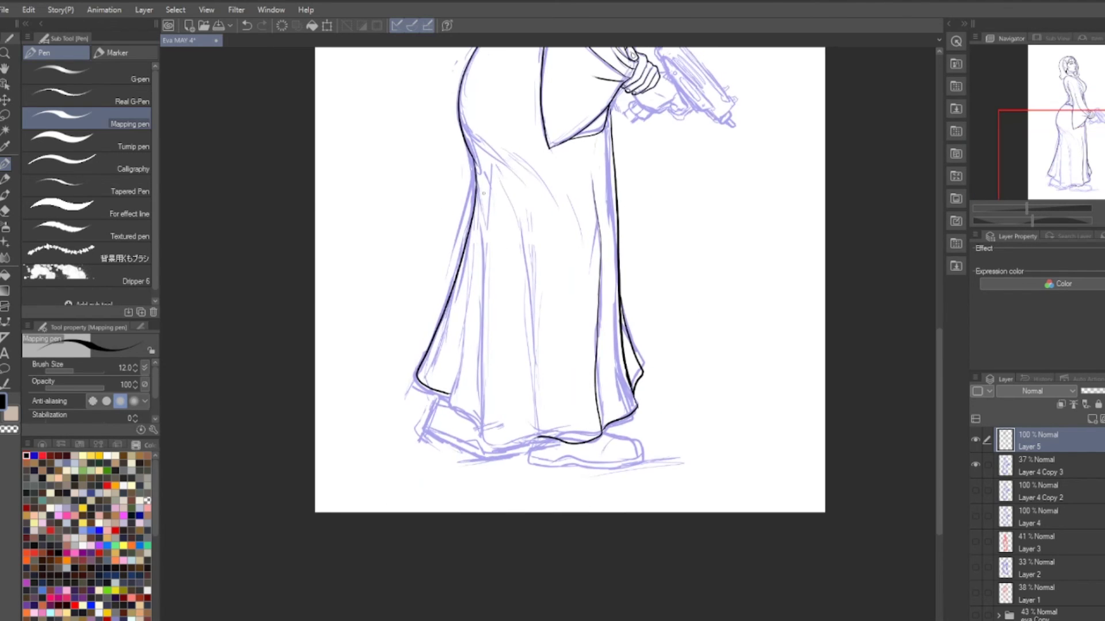
# Ink the long vertical folds in the back and middle of the skirt and join the wavy hem between them
pyautogui.moveTo(484, 173); pyautogui.dragTo(457, 432)
pyautogui.moveTo(492, 308); pyautogui.dragTo(553, 442)
pyautogui.scroll(3, 454, 395)
pyautogui.moveTo(486, 230); pyautogui.dragTo(538, 495)
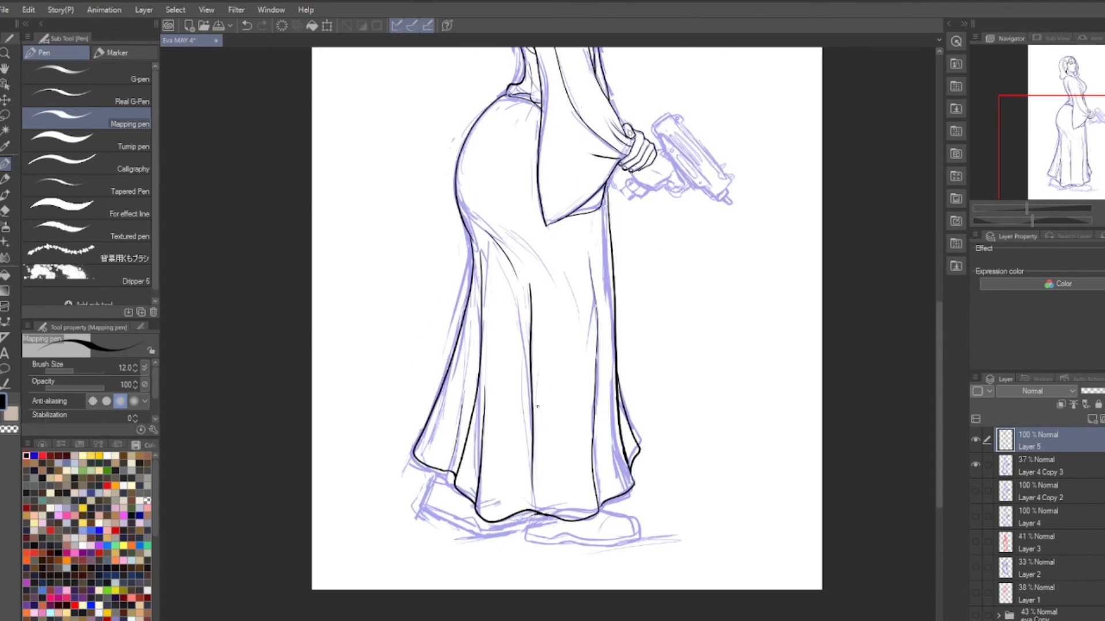